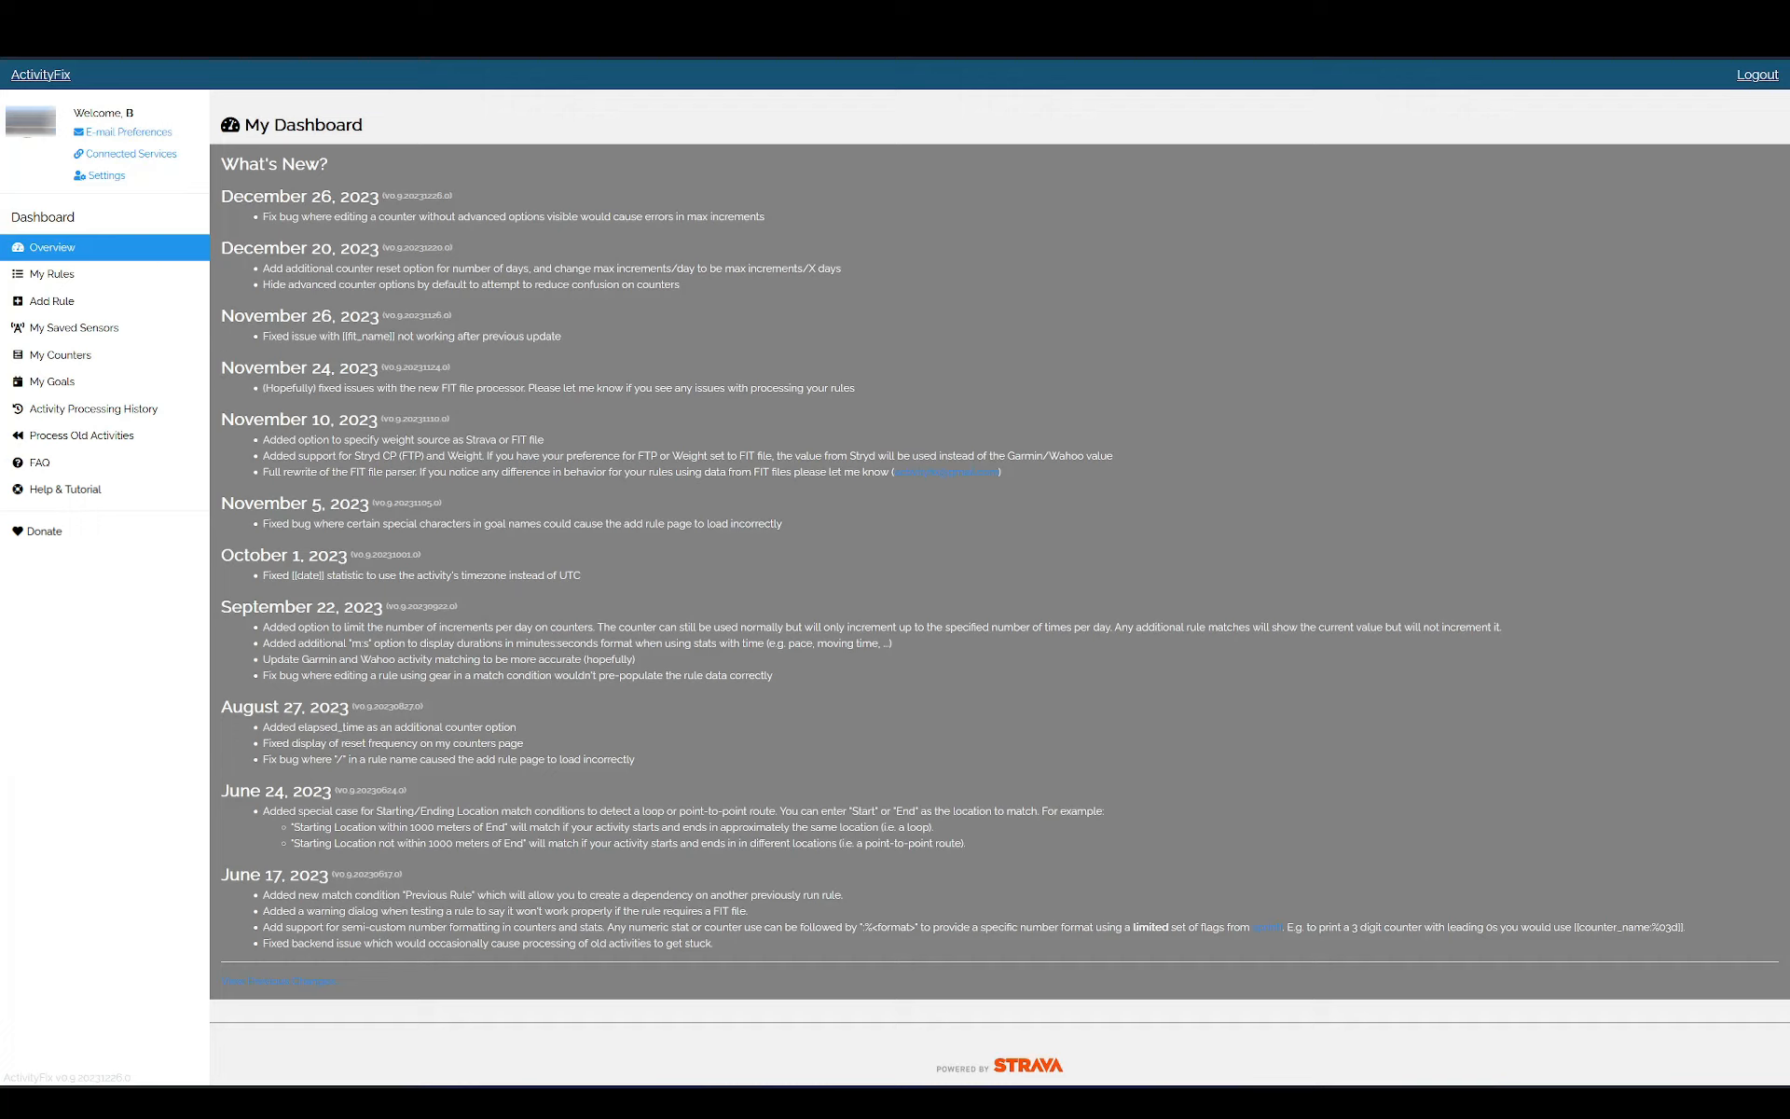
# Step: Start a new counter named Ski Counter and set its reset frequency to Yearly
pyautogui.click(109, 362)
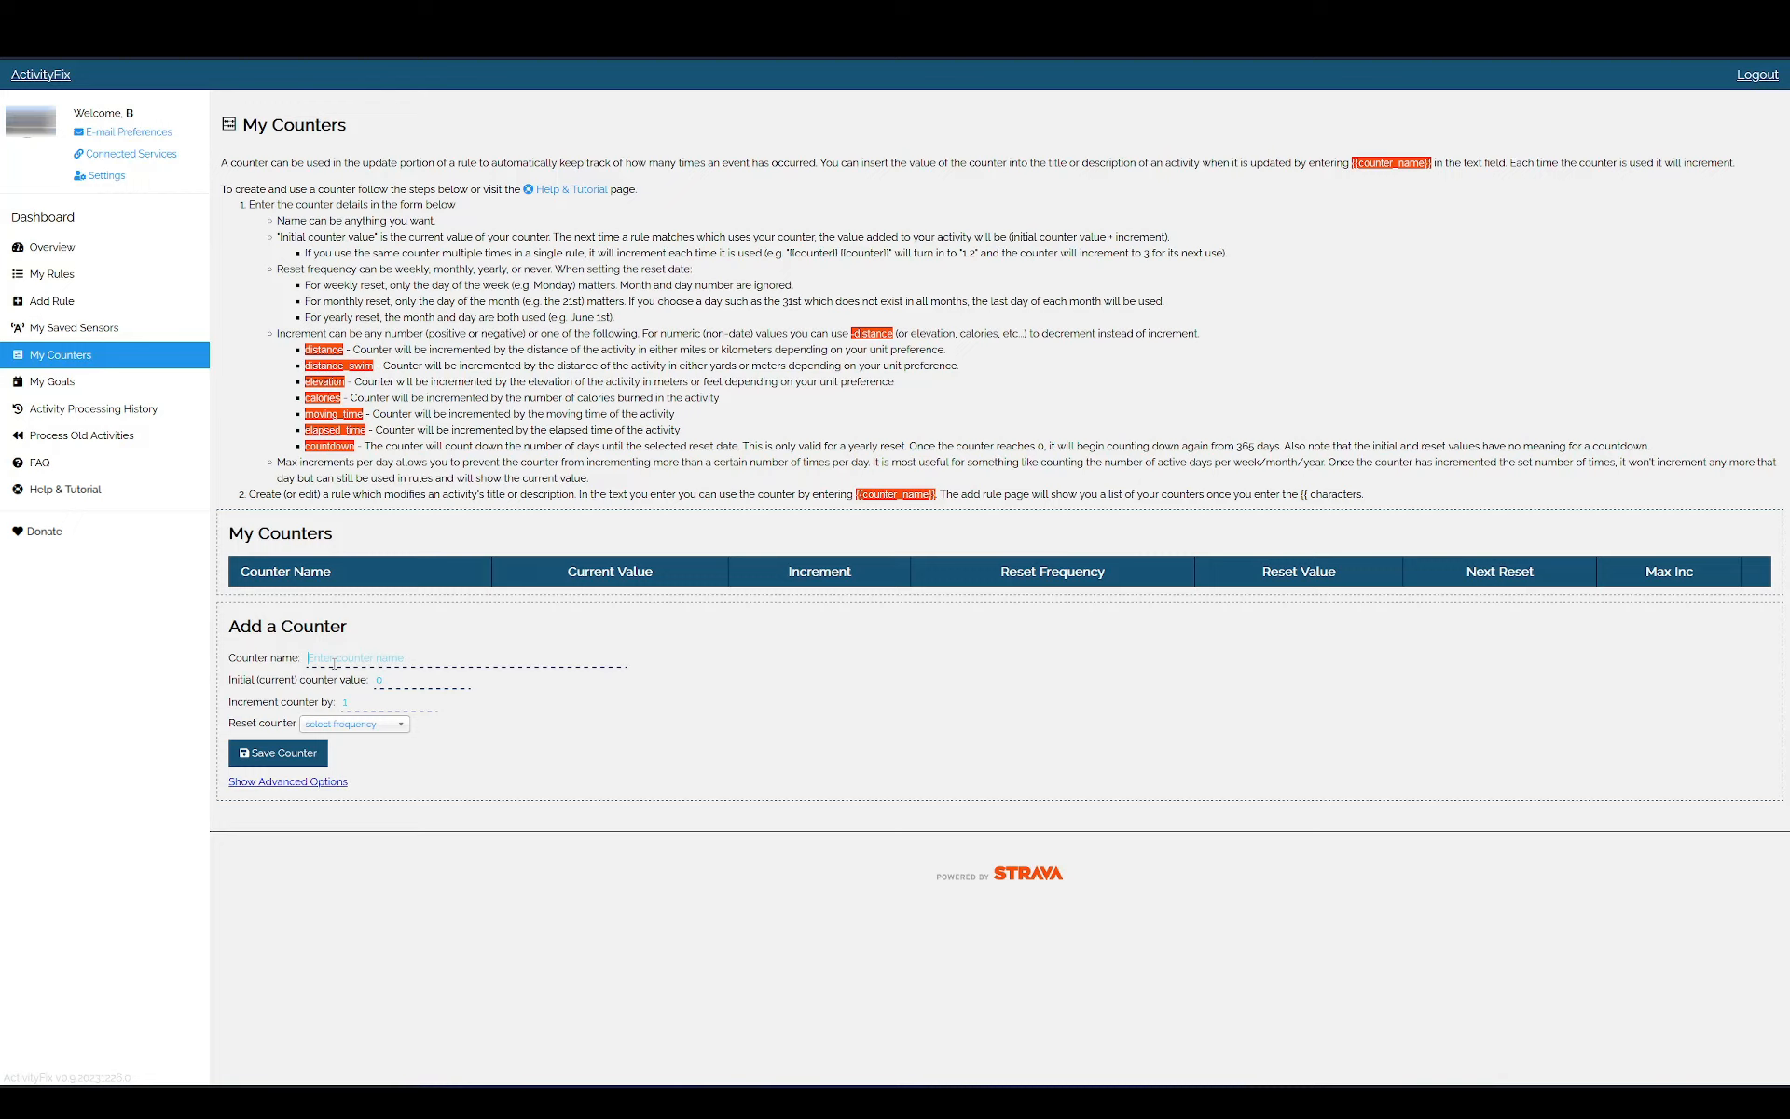
pyautogui.write('Ski Counter')
pyautogui.click(410, 680)
pyautogui.click(393, 734)
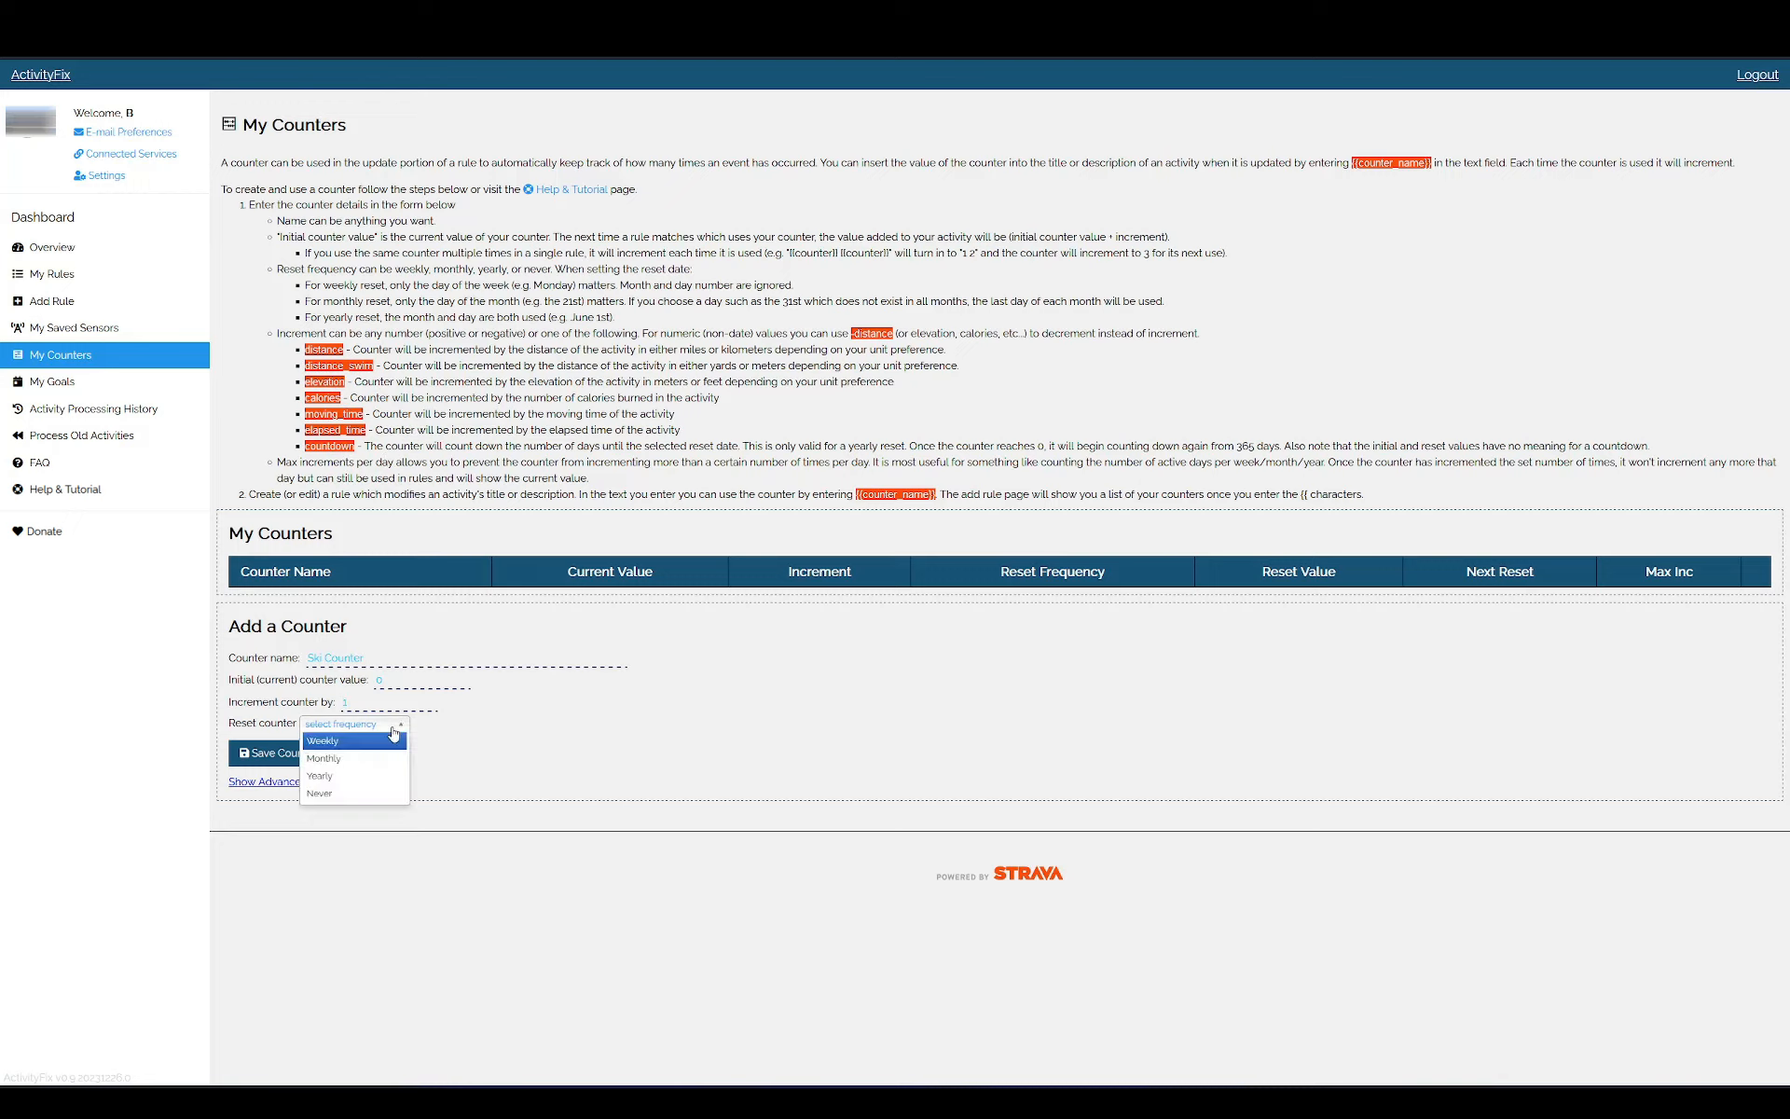
pyautogui.click(357, 775)
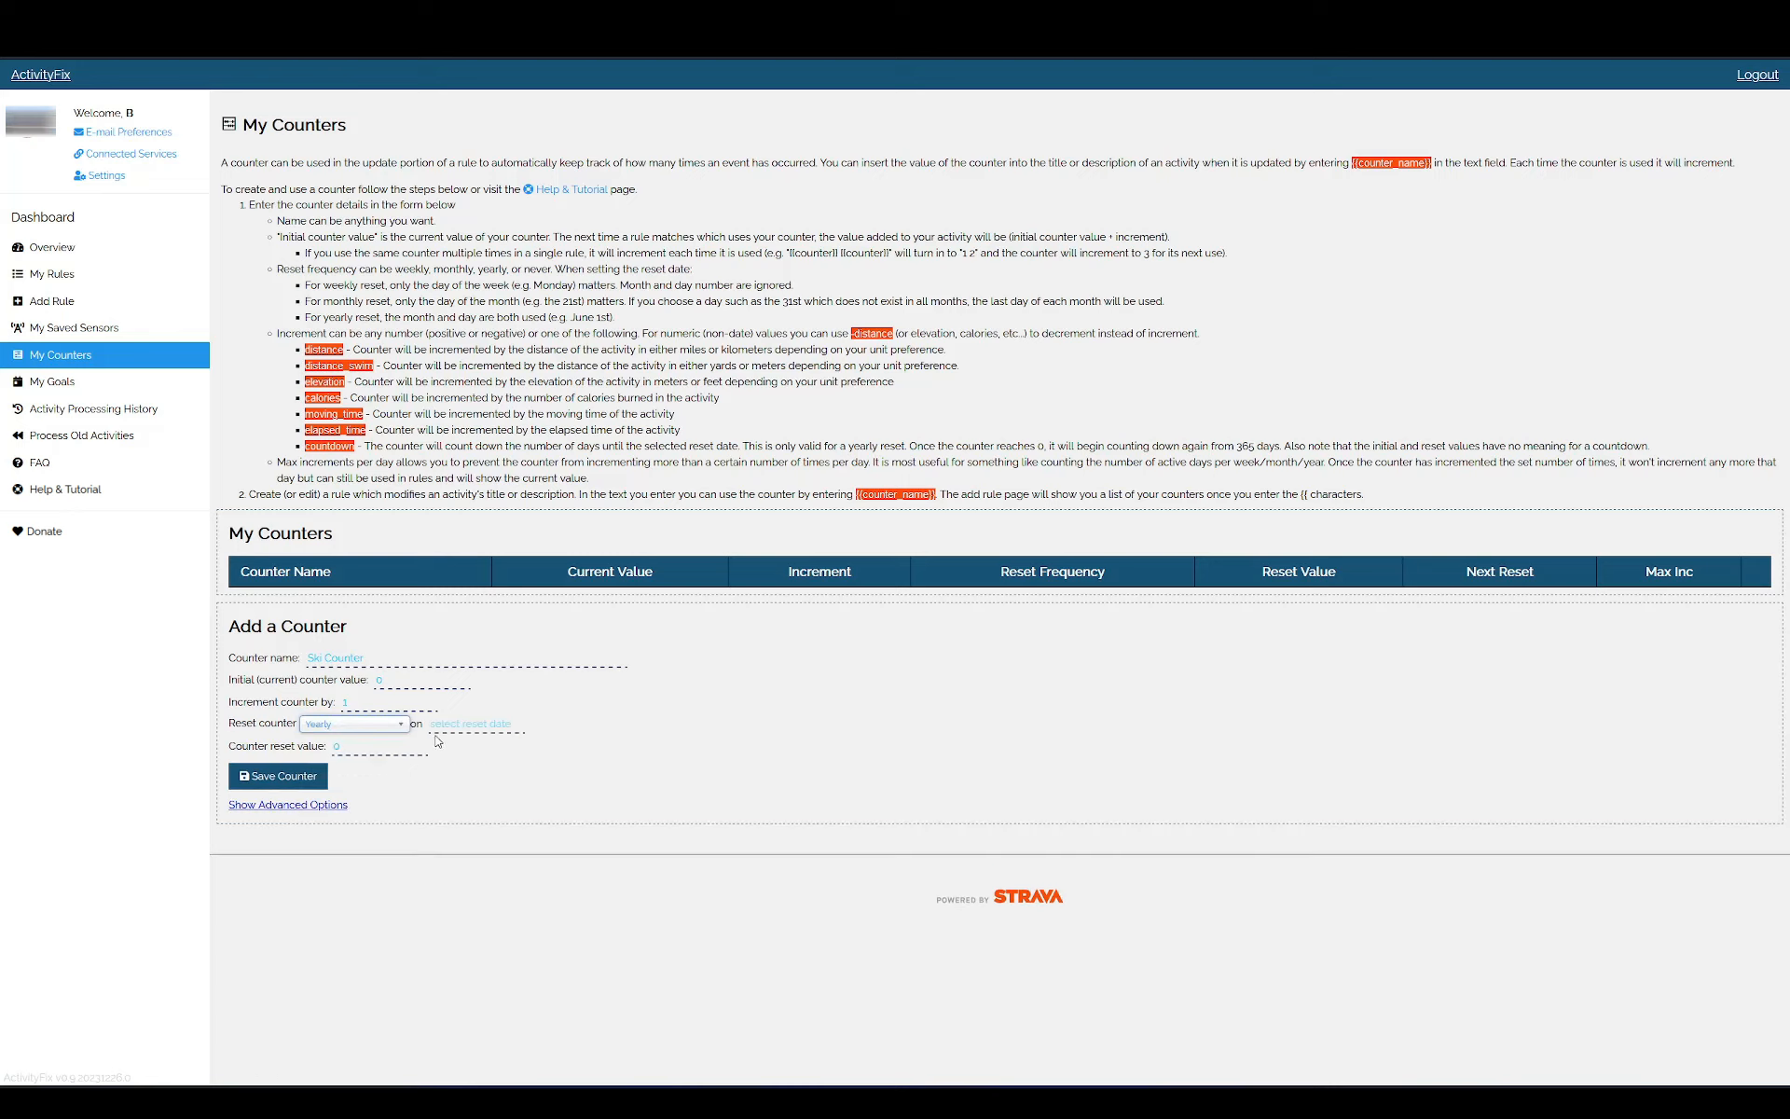
# Step: Set the yearly reset date of the ski counter to June 1st and save the counter
pyautogui.click(469, 724)
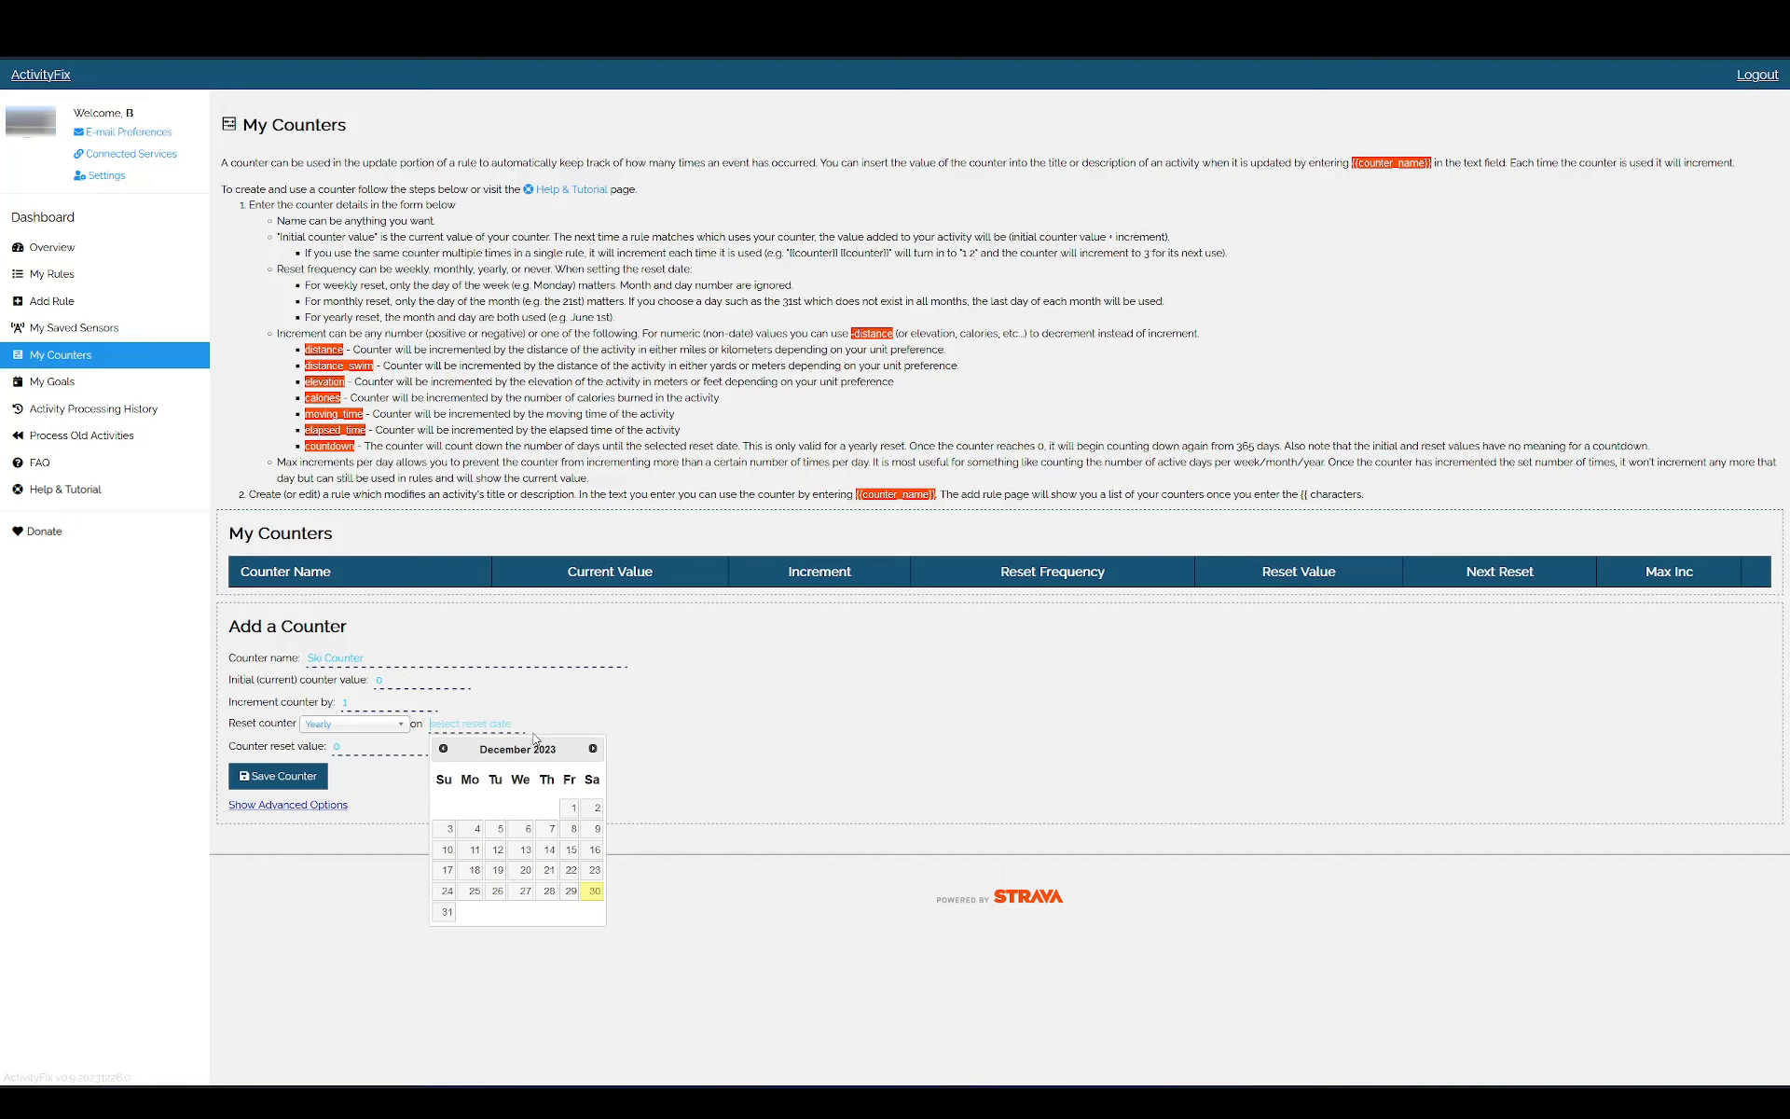
pyautogui.click(593, 749)
pyautogui.click(593, 748)
pyautogui.click(592, 748)
pyautogui.click(593, 748)
pyautogui.click(593, 749)
pyautogui.click(593, 749)
pyautogui.click(594, 807)
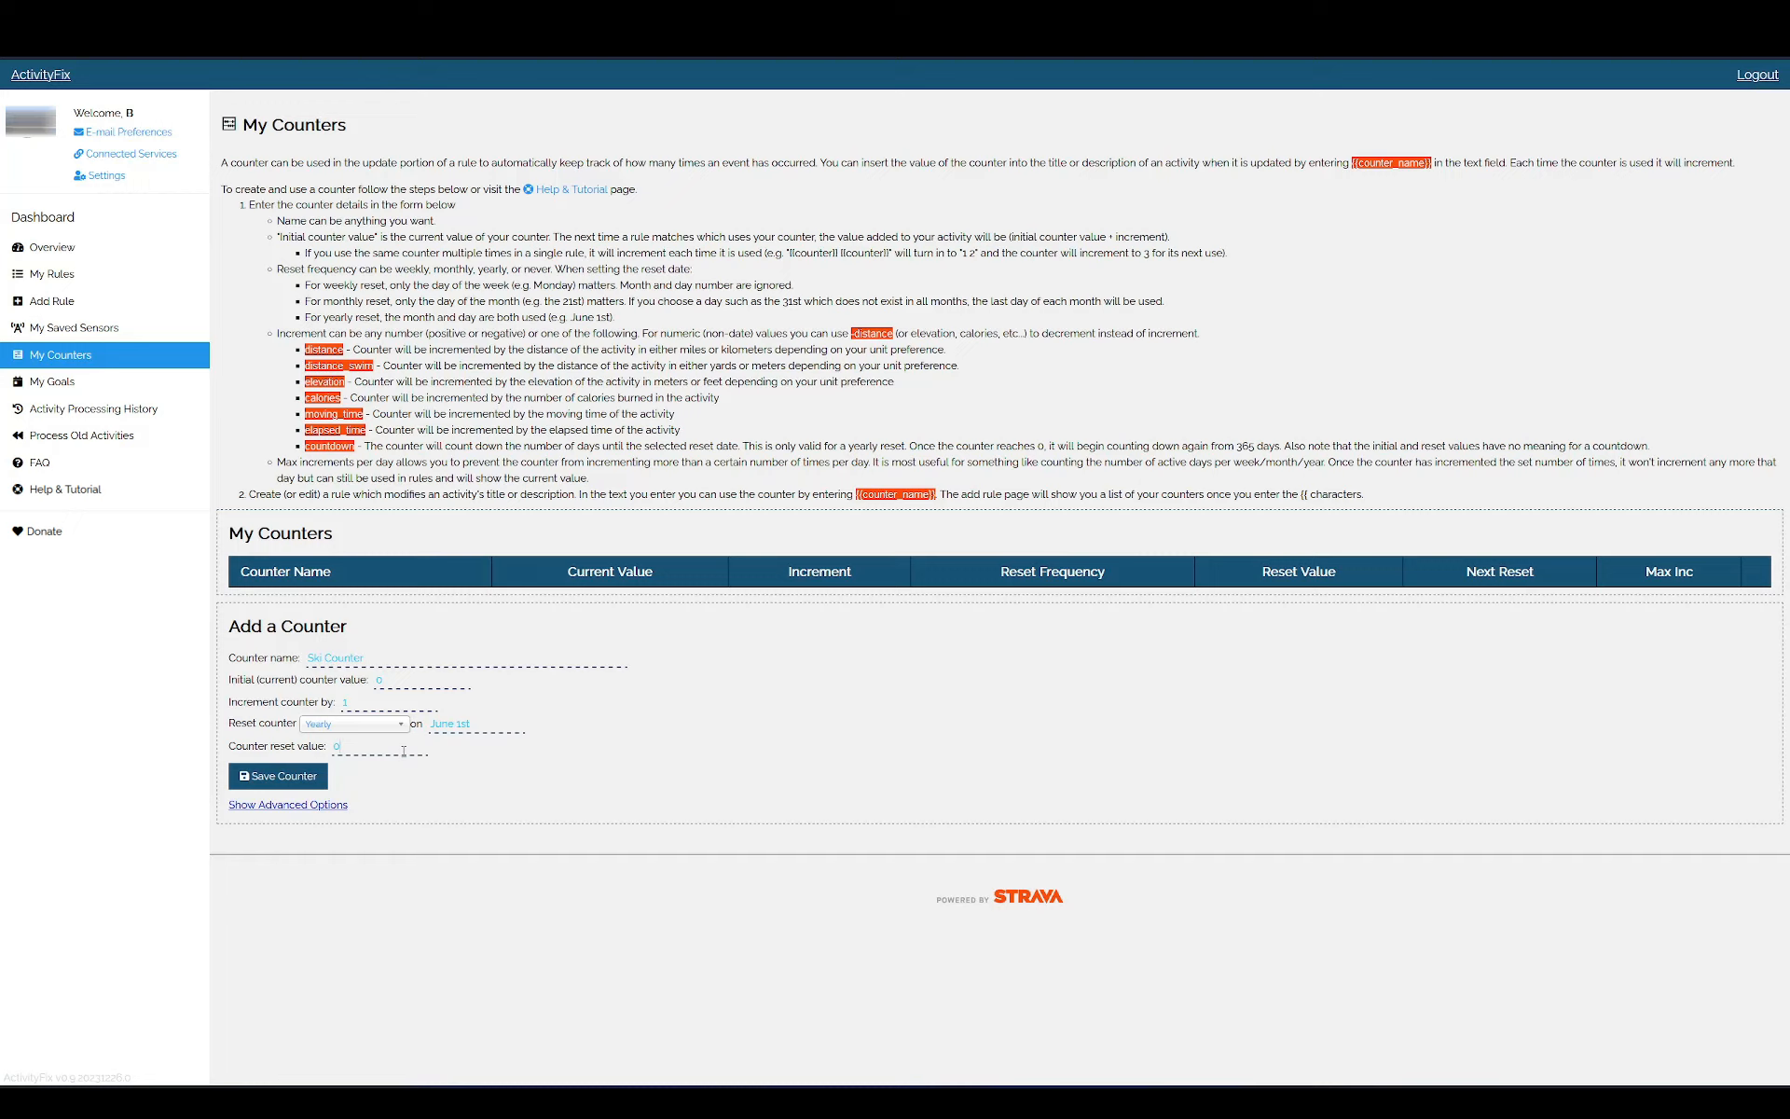
pyautogui.click(307, 783)
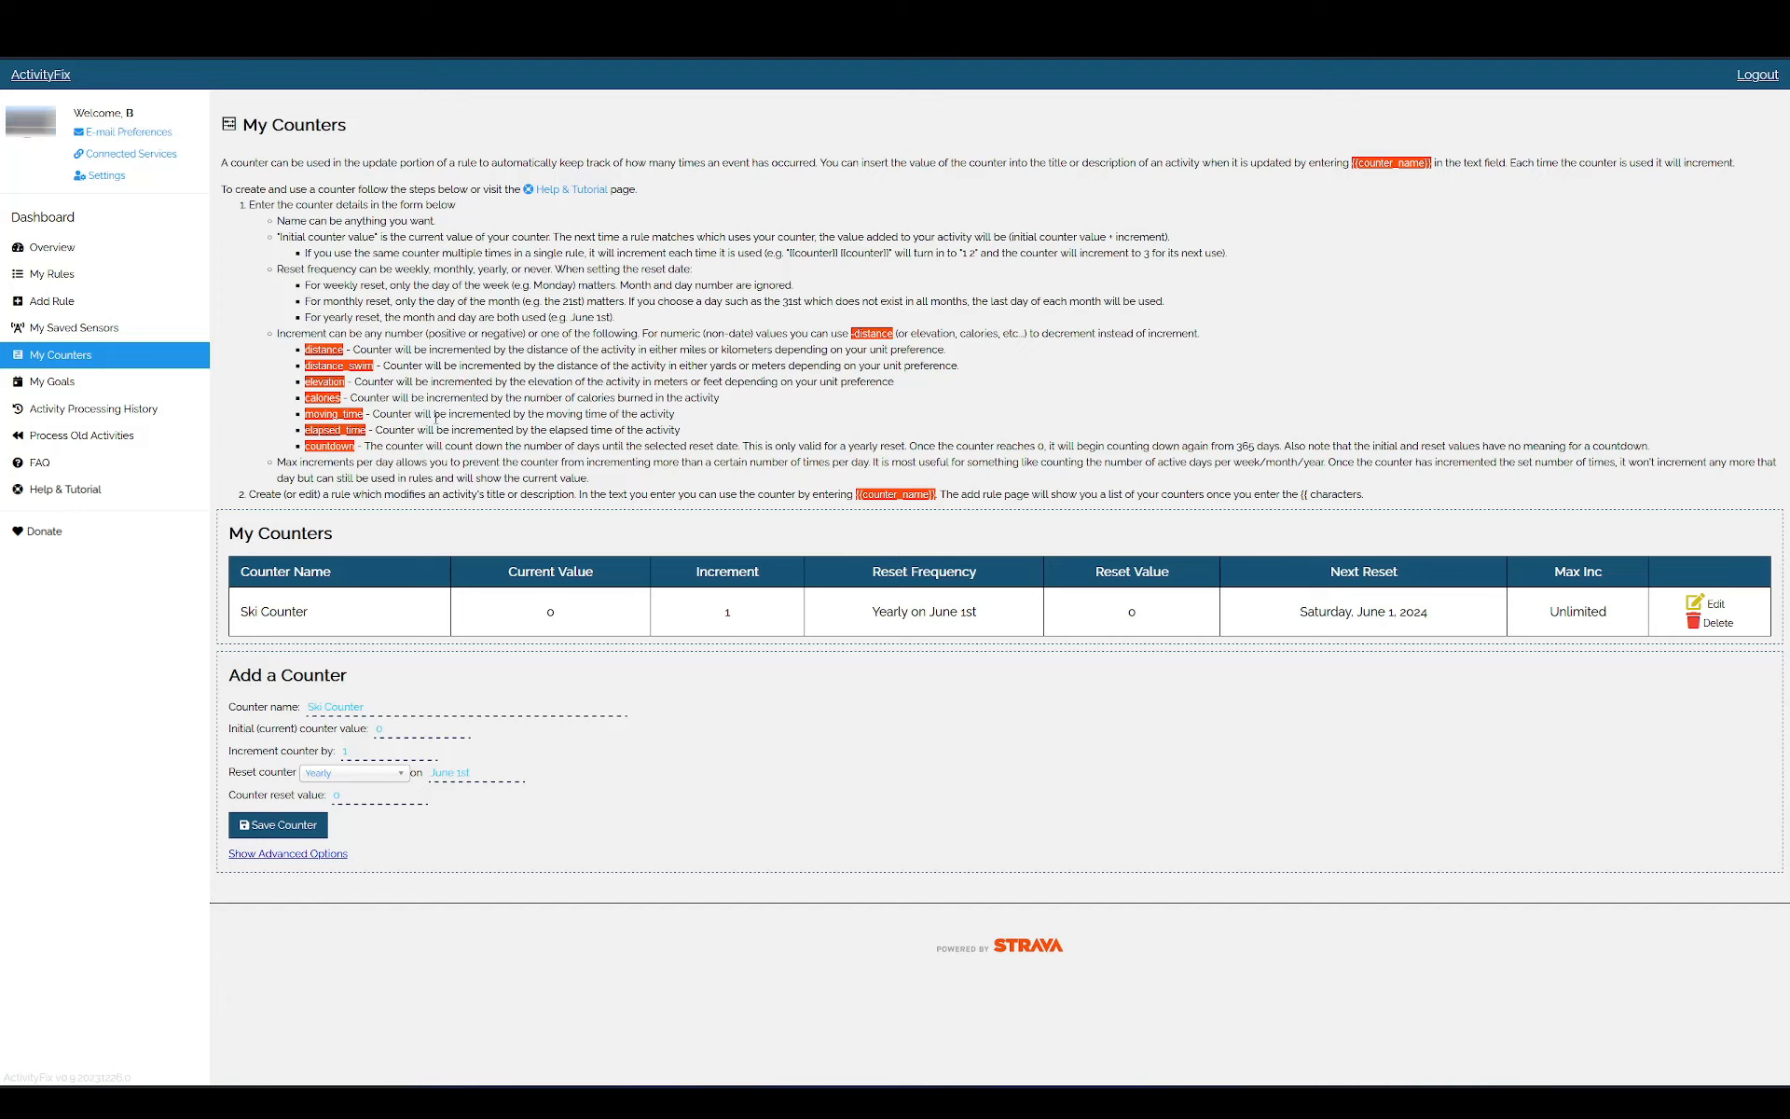
# Step: Start a new rule named Count Ski Days that adds "Ski Day #{{Ski Counter}}" to the activity title
pyautogui.click(58, 303)
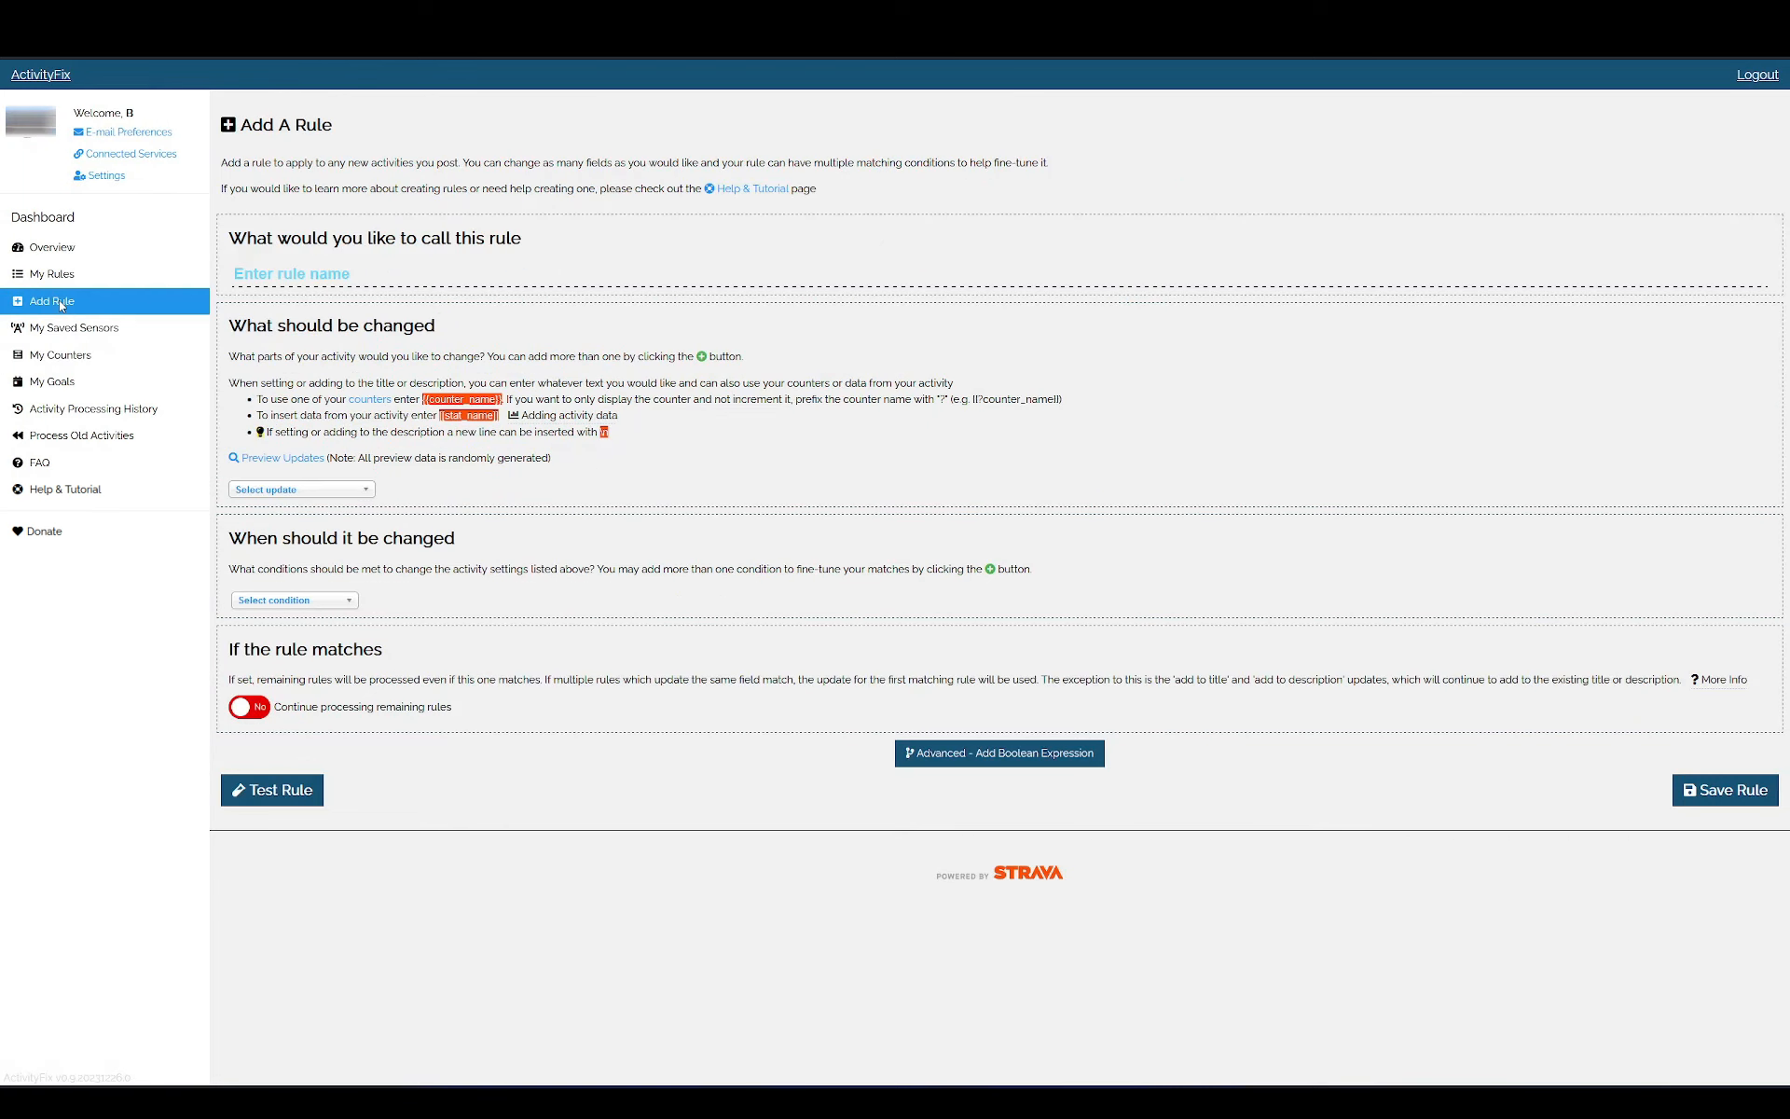
pyautogui.write('Count Ski Days')
pyautogui.click(349, 492)
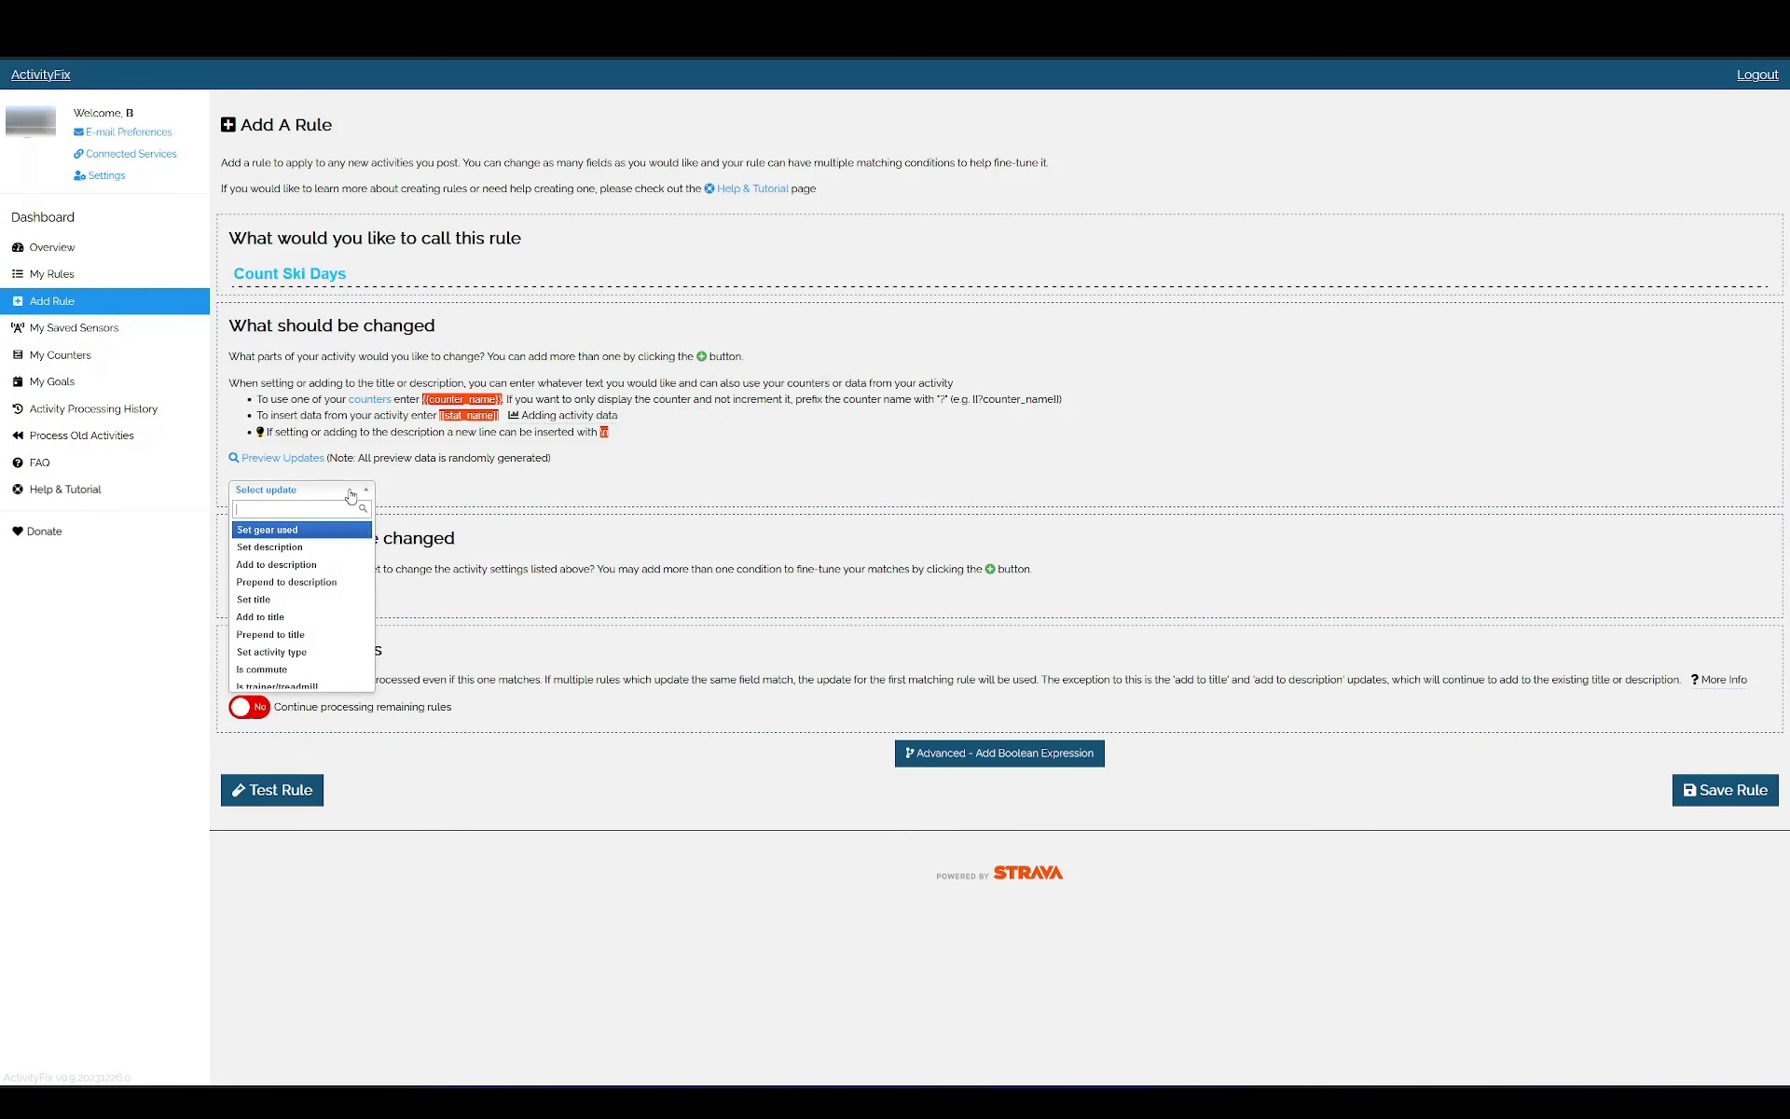
pyautogui.click(279, 617)
pyautogui.write('Ski Day #')
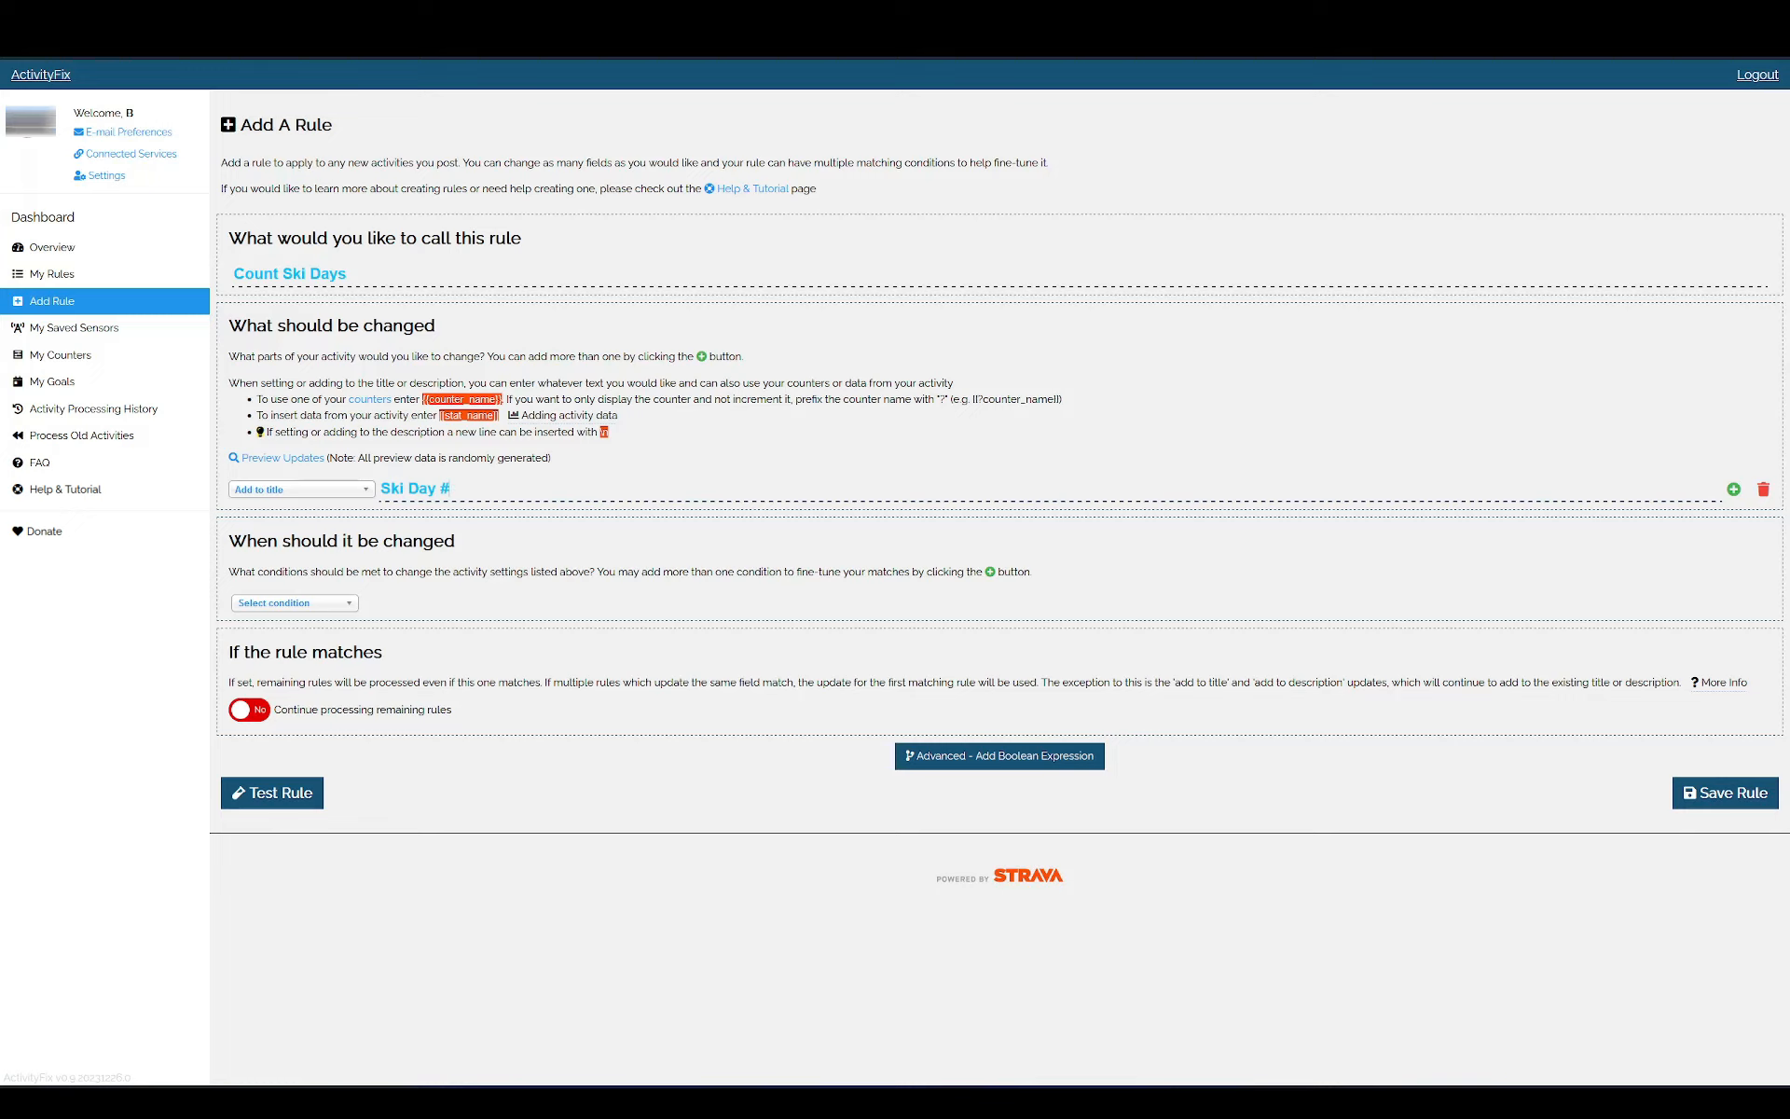
pyautogui.write('{{')
pyautogui.click(491, 510)
# Step: Save the rule with the condition that activity type is Nordic Ski, and check the activity processing history
pyautogui.click(350, 609)
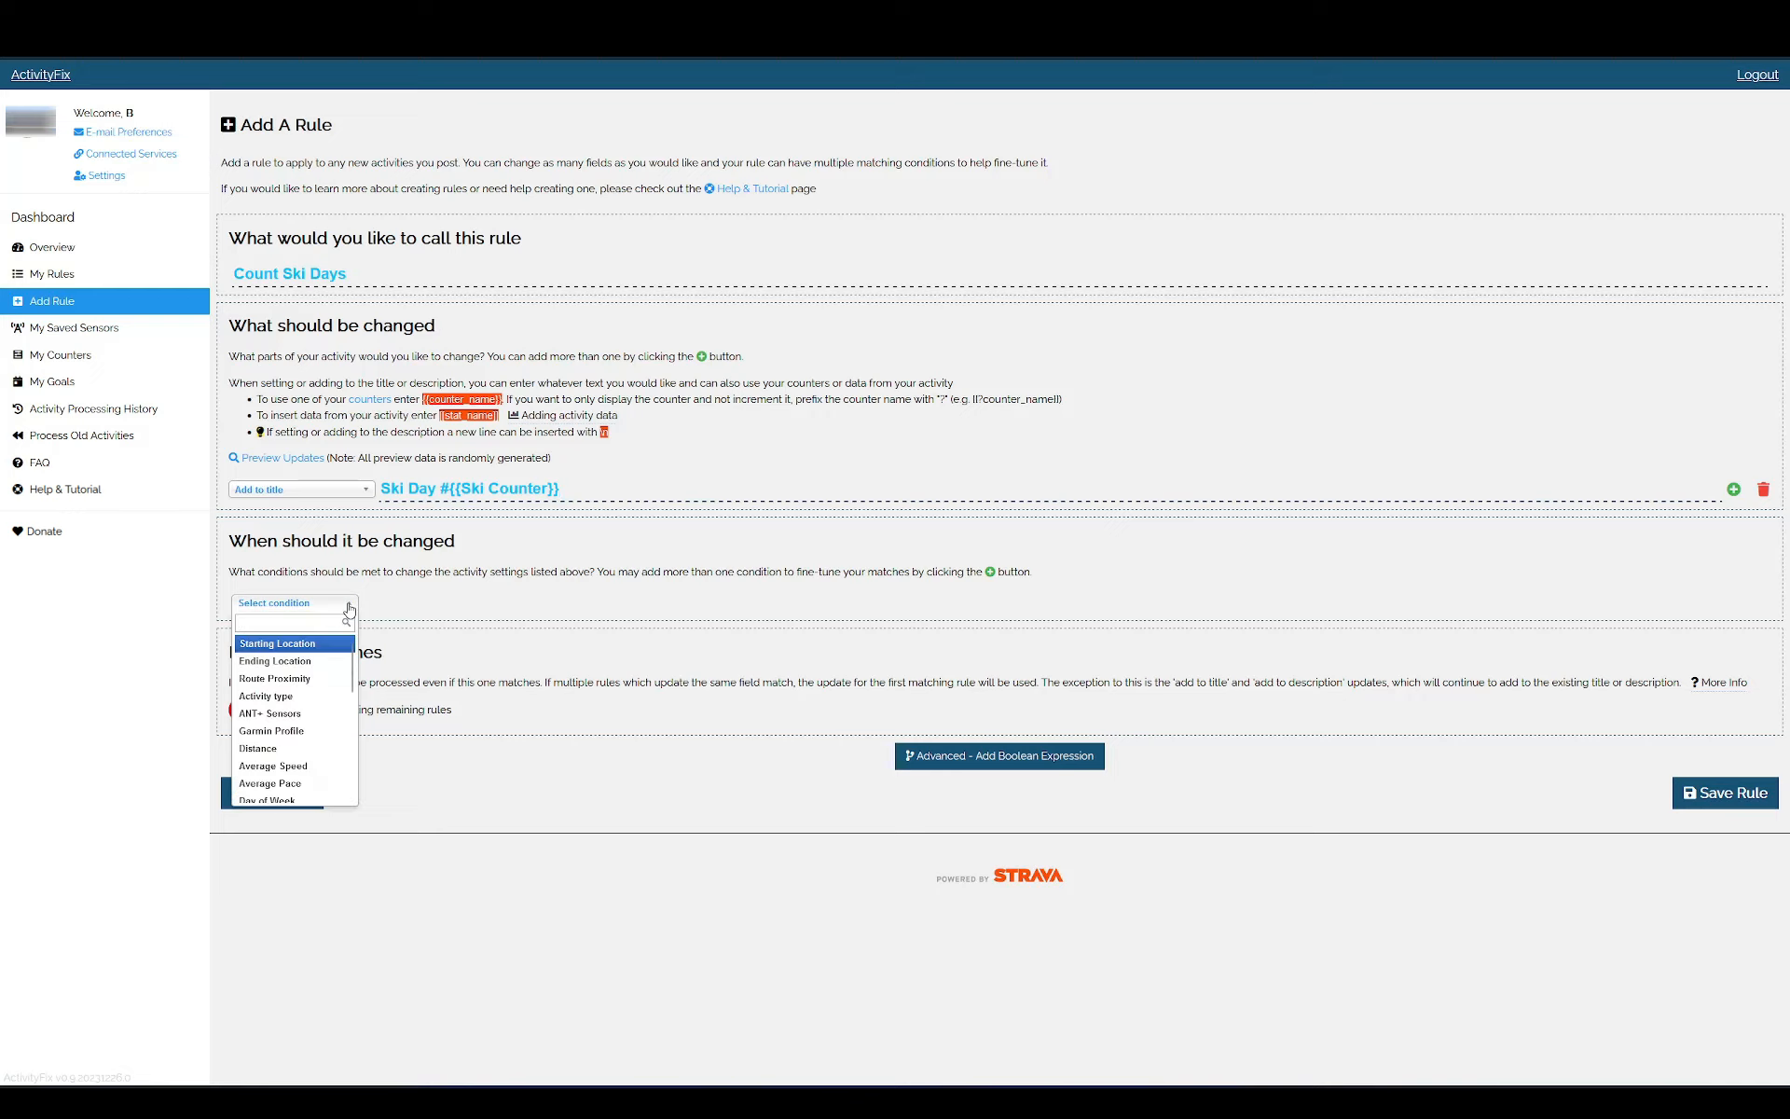
pyautogui.click(271, 696)
pyautogui.click(411, 603)
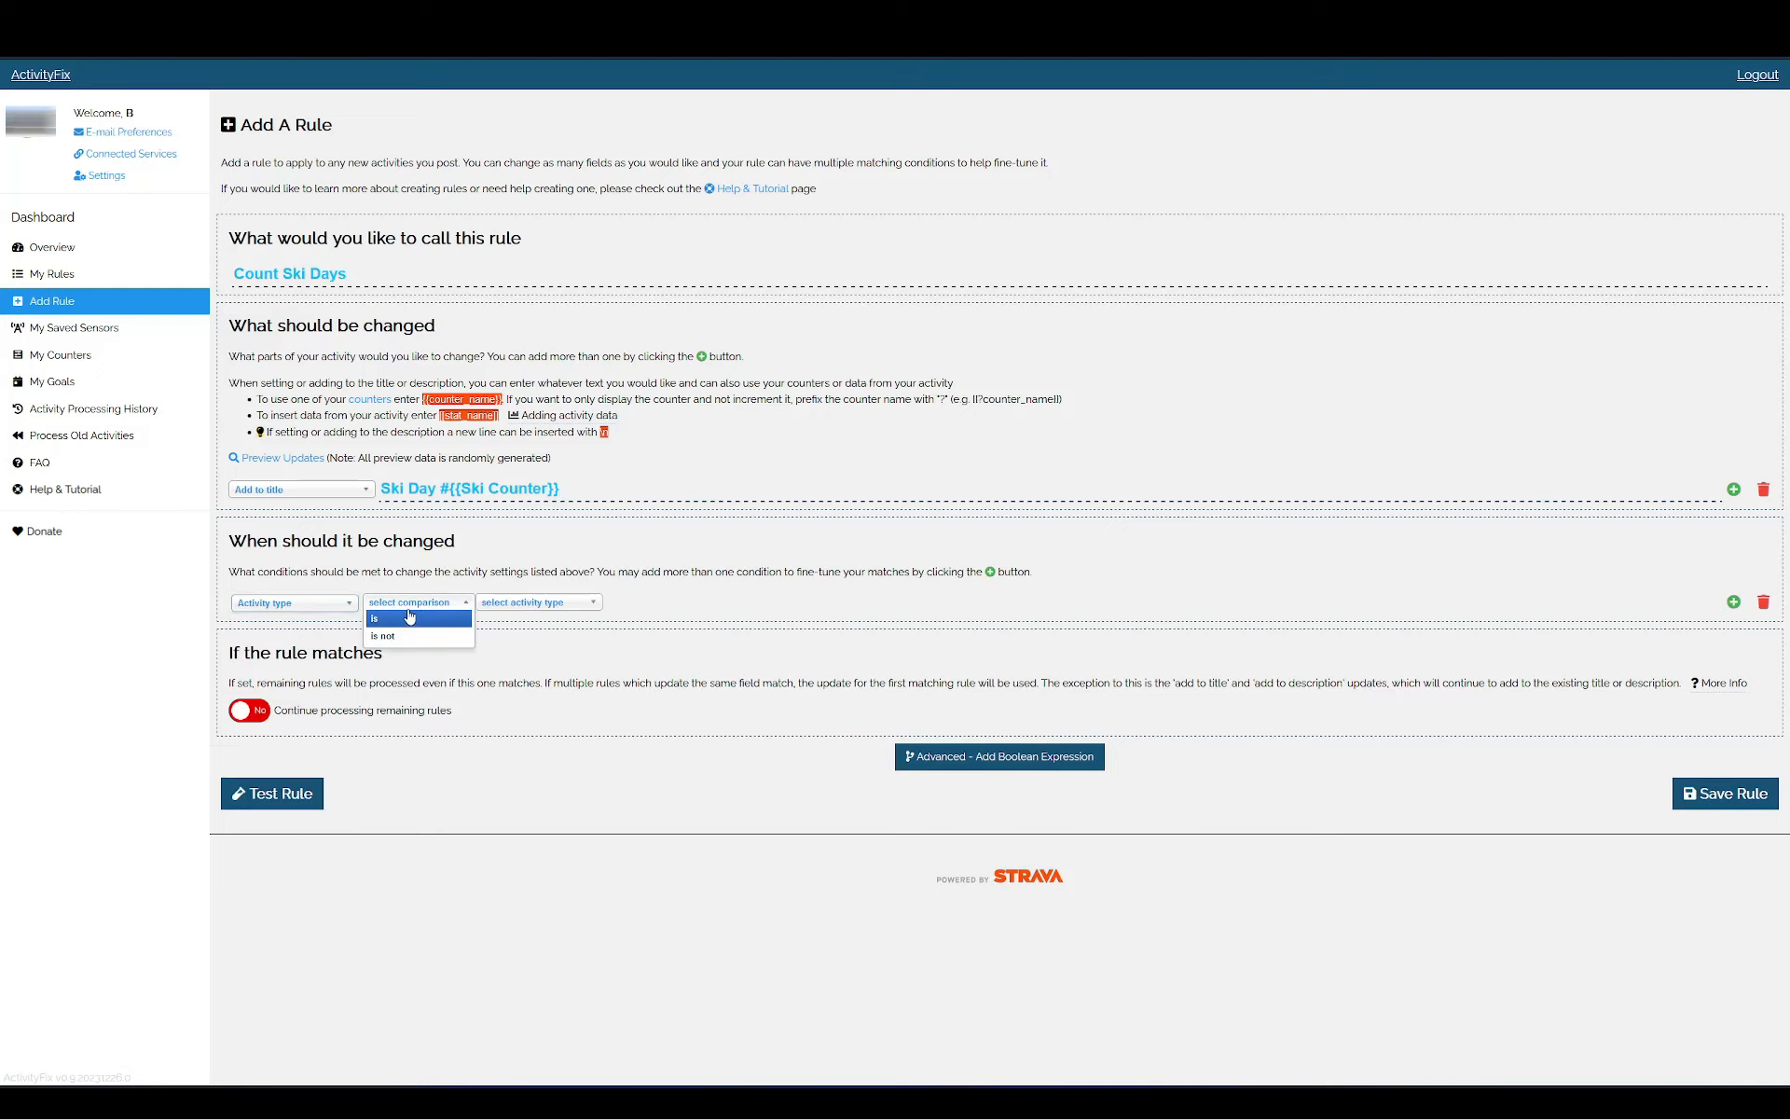
pyautogui.click(411, 617)
pyautogui.click(516, 604)
pyautogui.write('ski')
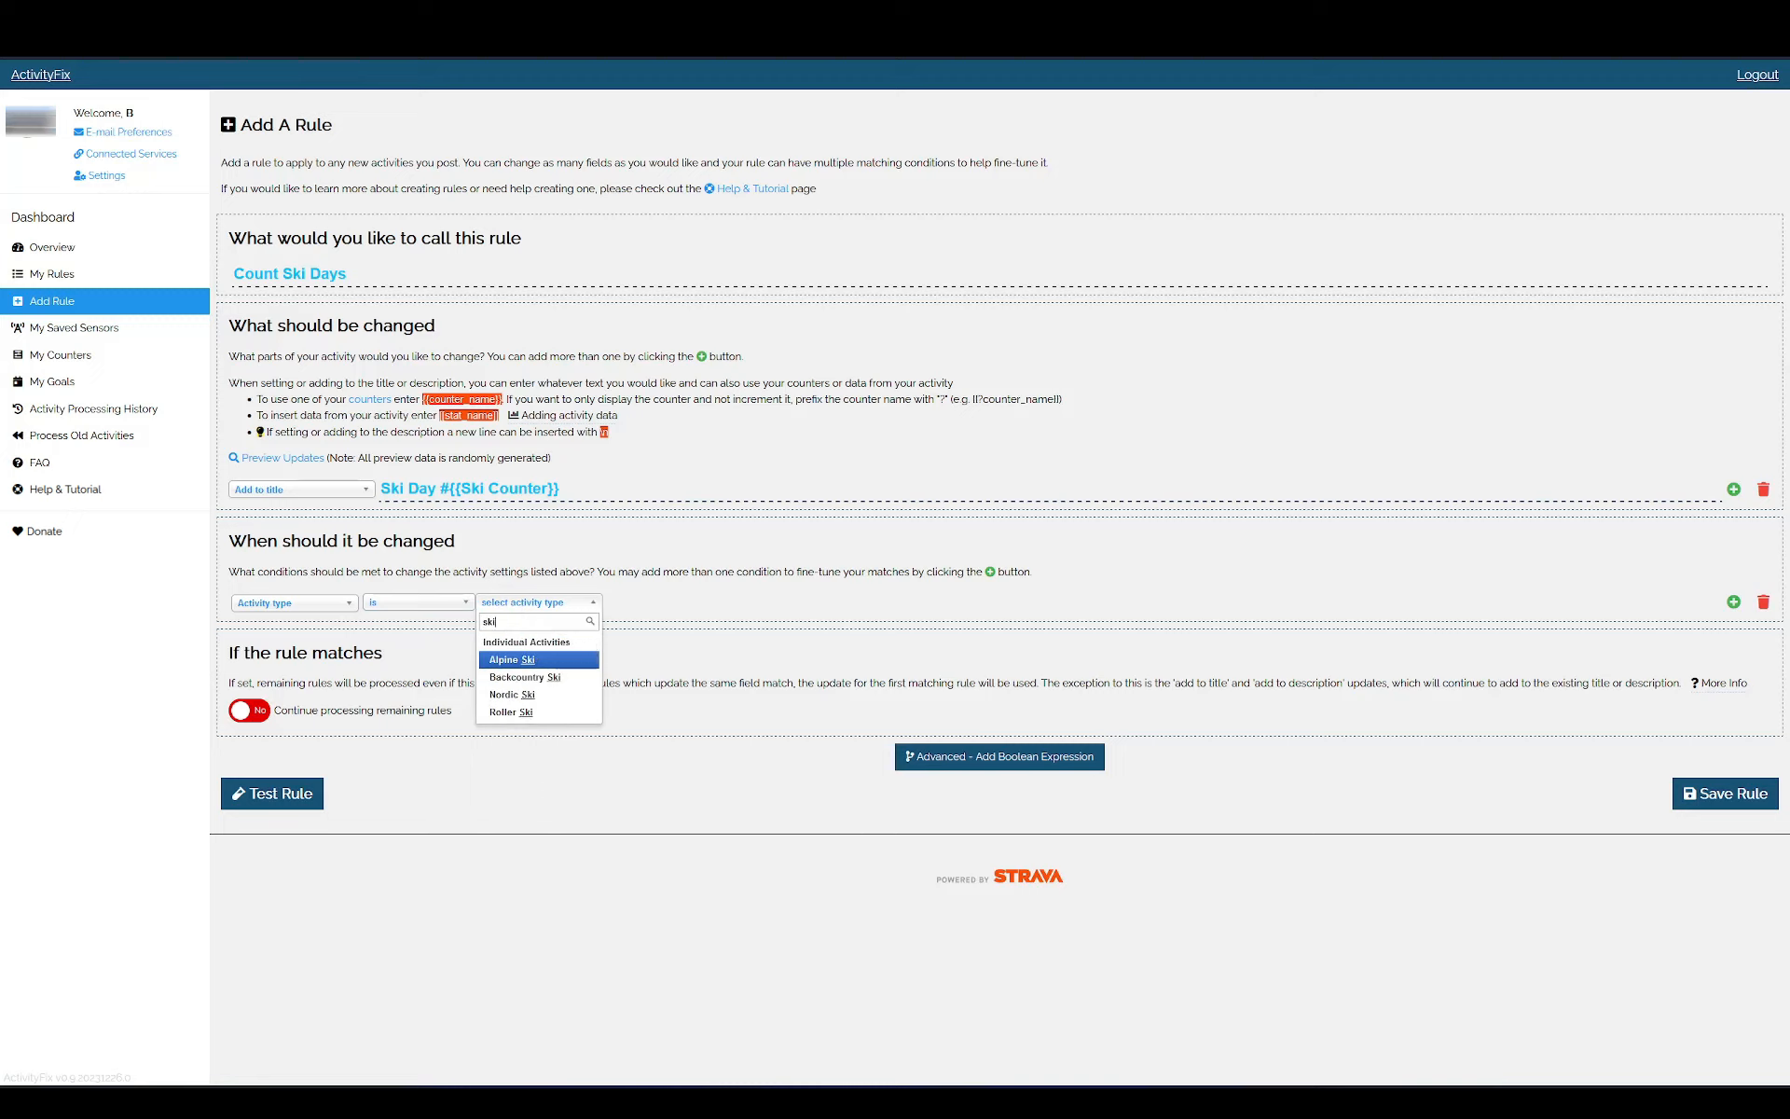
pyautogui.click(525, 697)
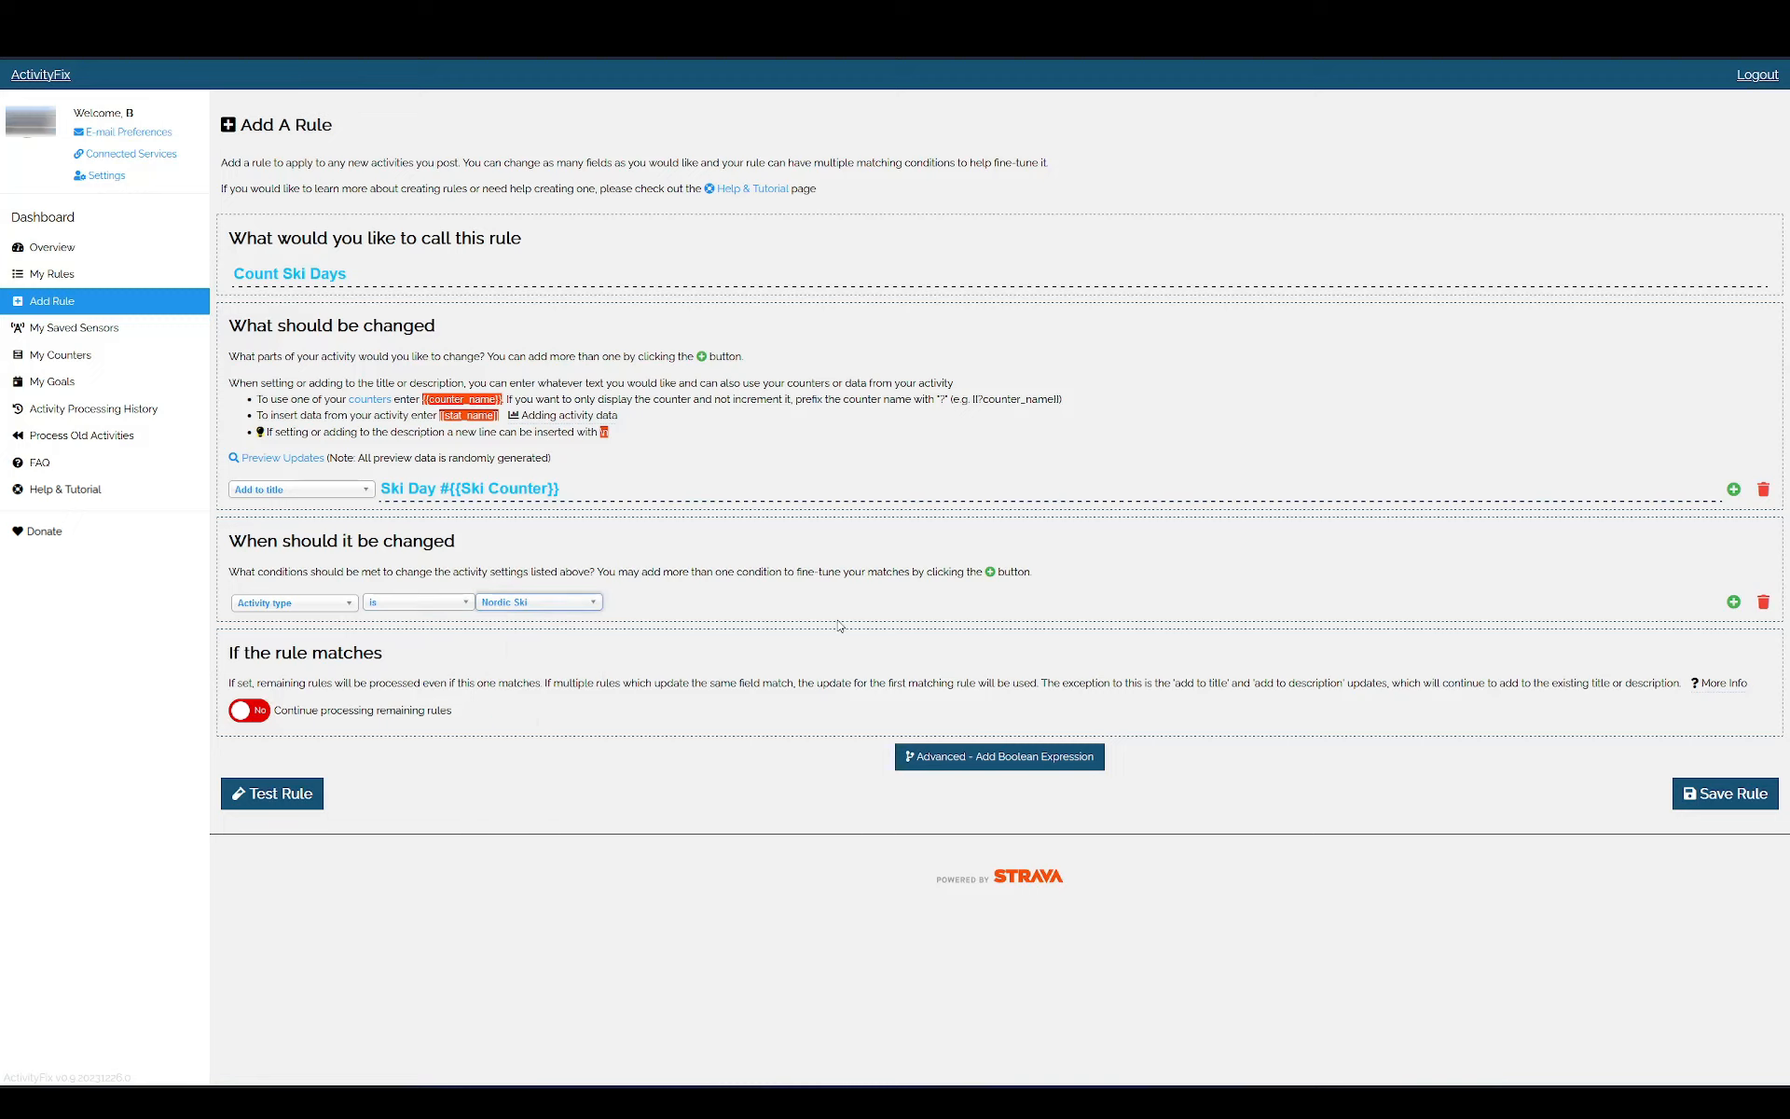
pyautogui.click(1715, 799)
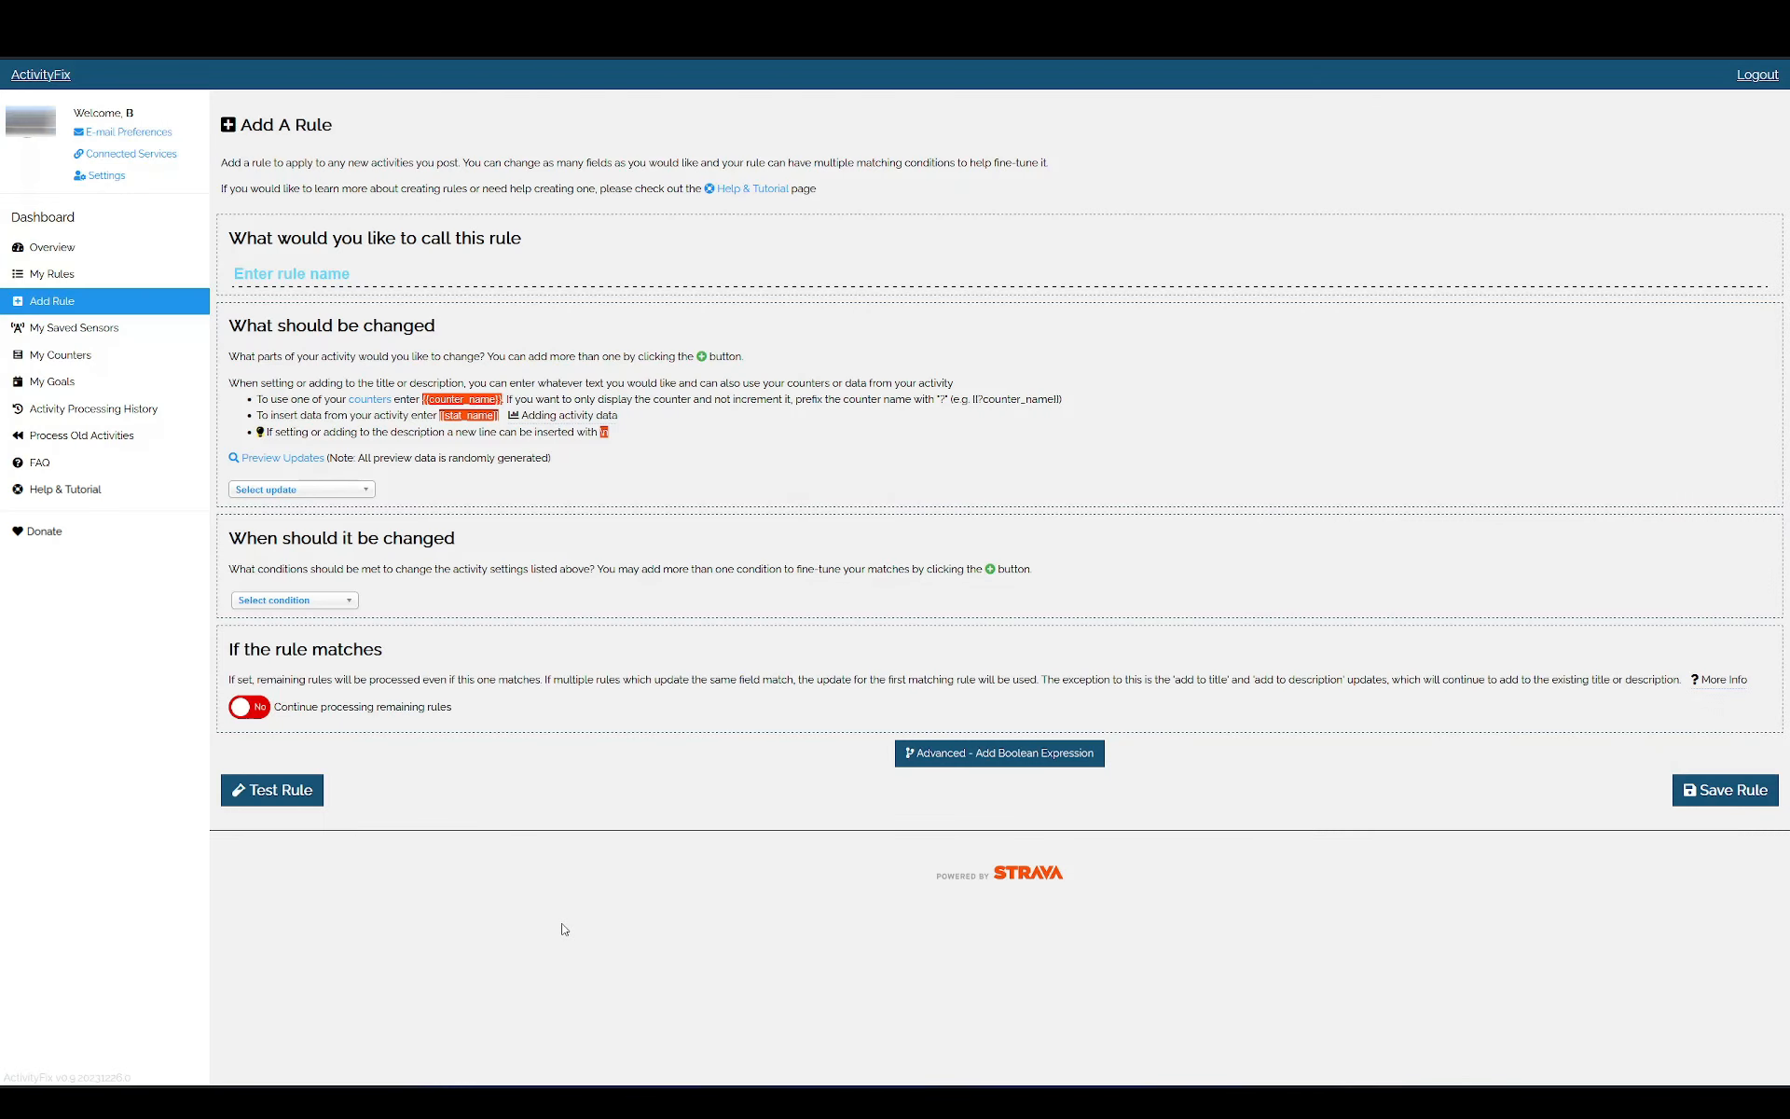
pyautogui.click(106, 412)
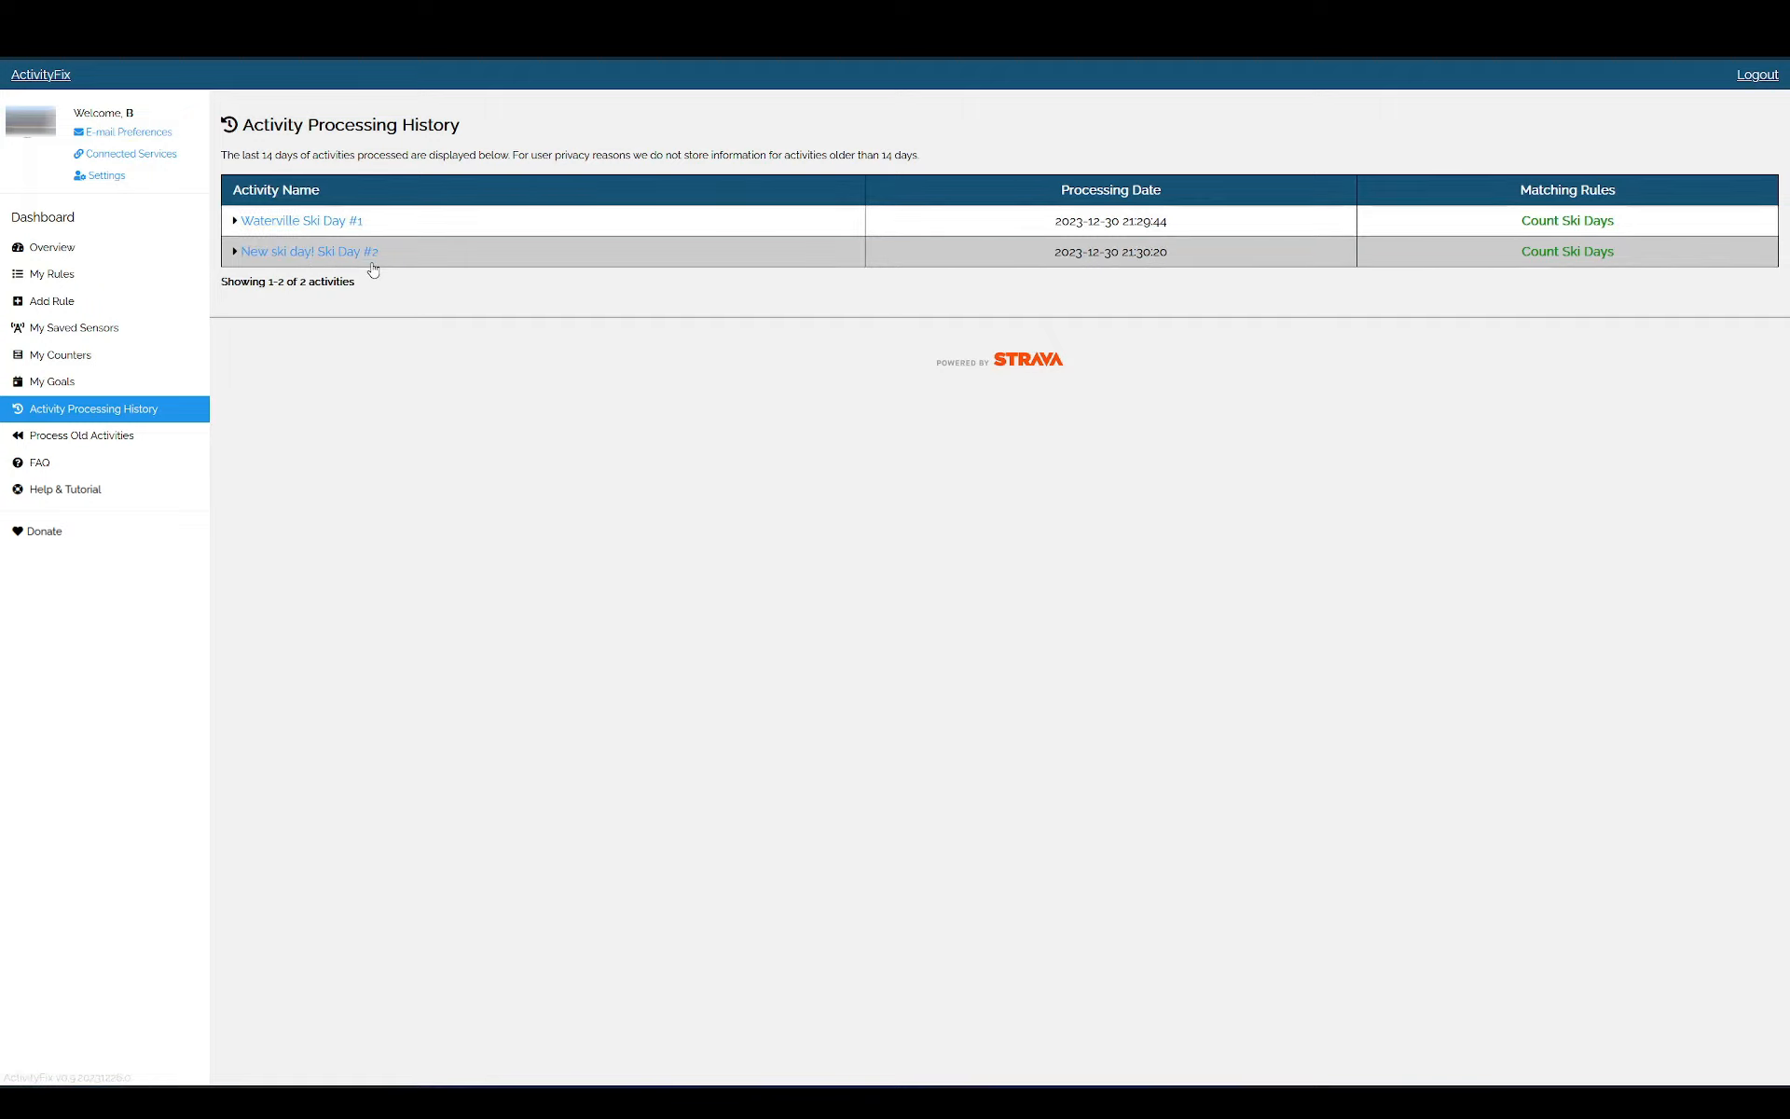
# Step: Start a new counter named Indoor Distance that increments by distance
pyautogui.click(85, 362)
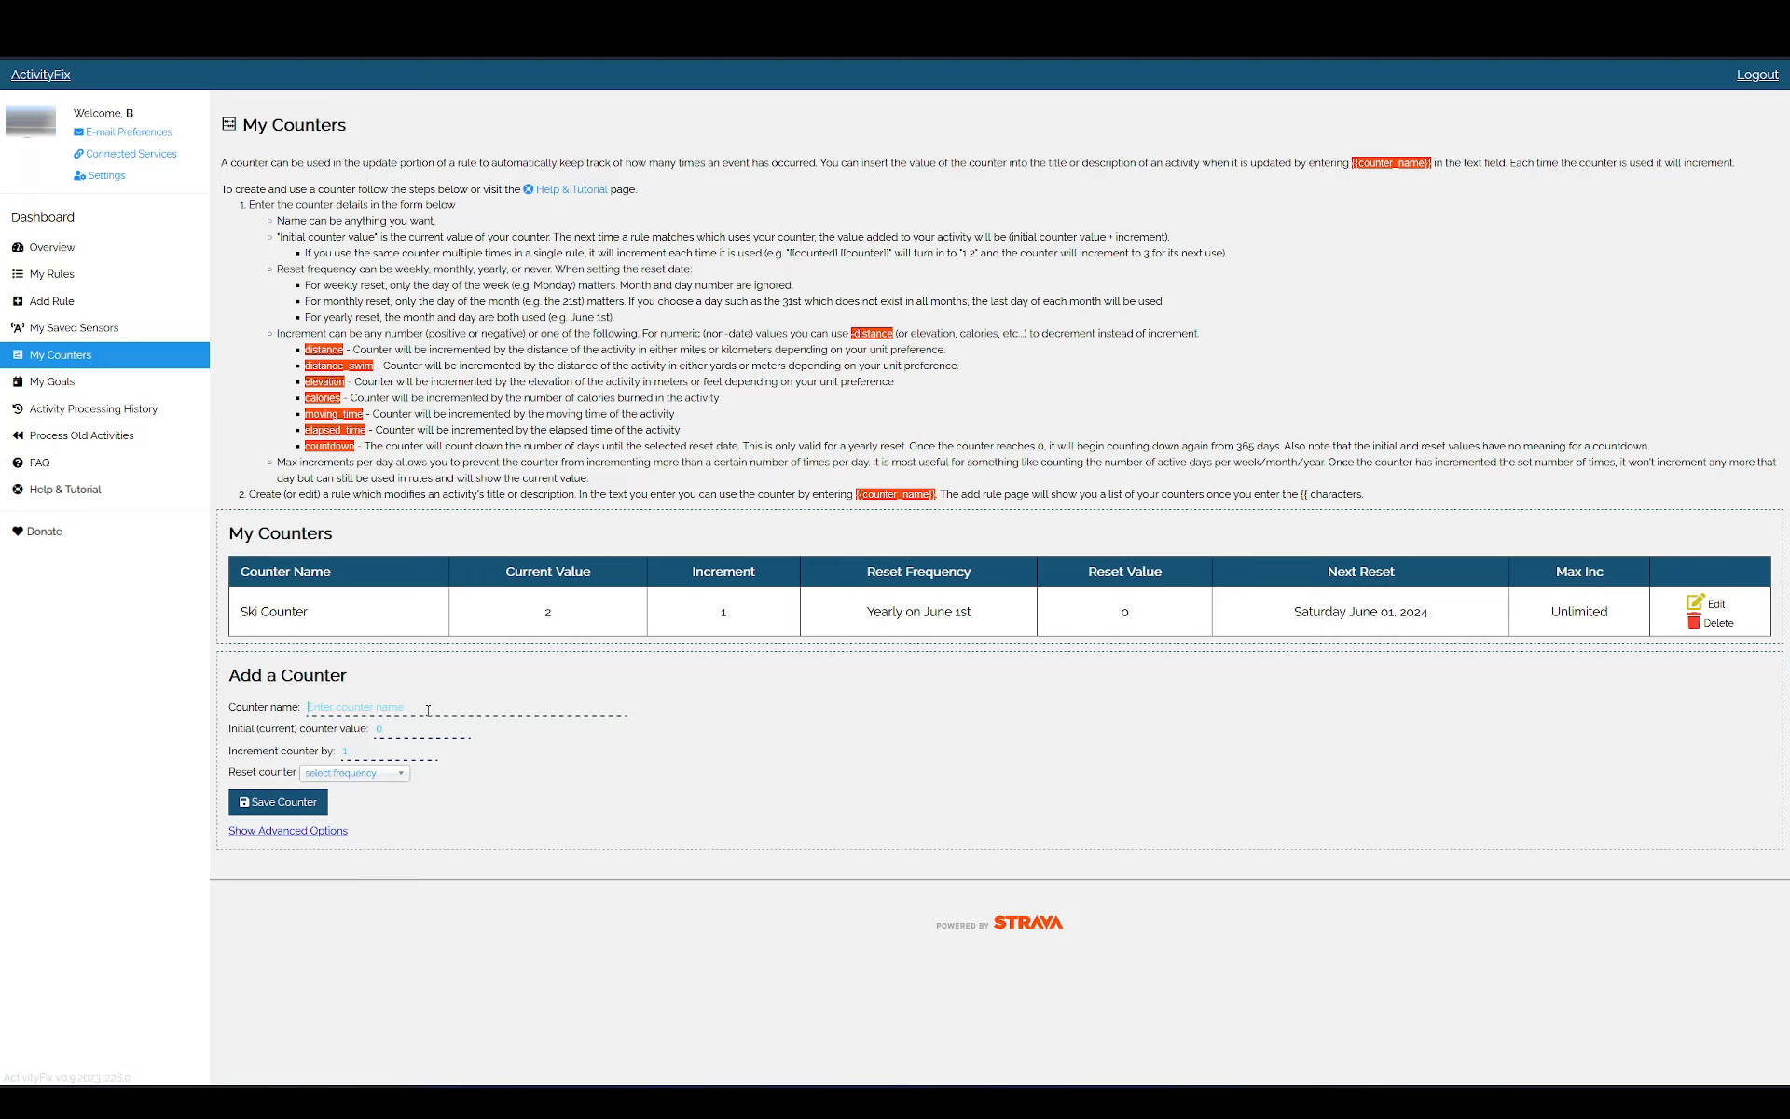
pyautogui.write('Indoor Distance')
pyautogui.press('Tab')
pyautogui.press('Tab')
pyautogui.write('distance')
# Step: Make the indoor distance counter reset yearly on January 1st and save it
pyautogui.click(368, 775)
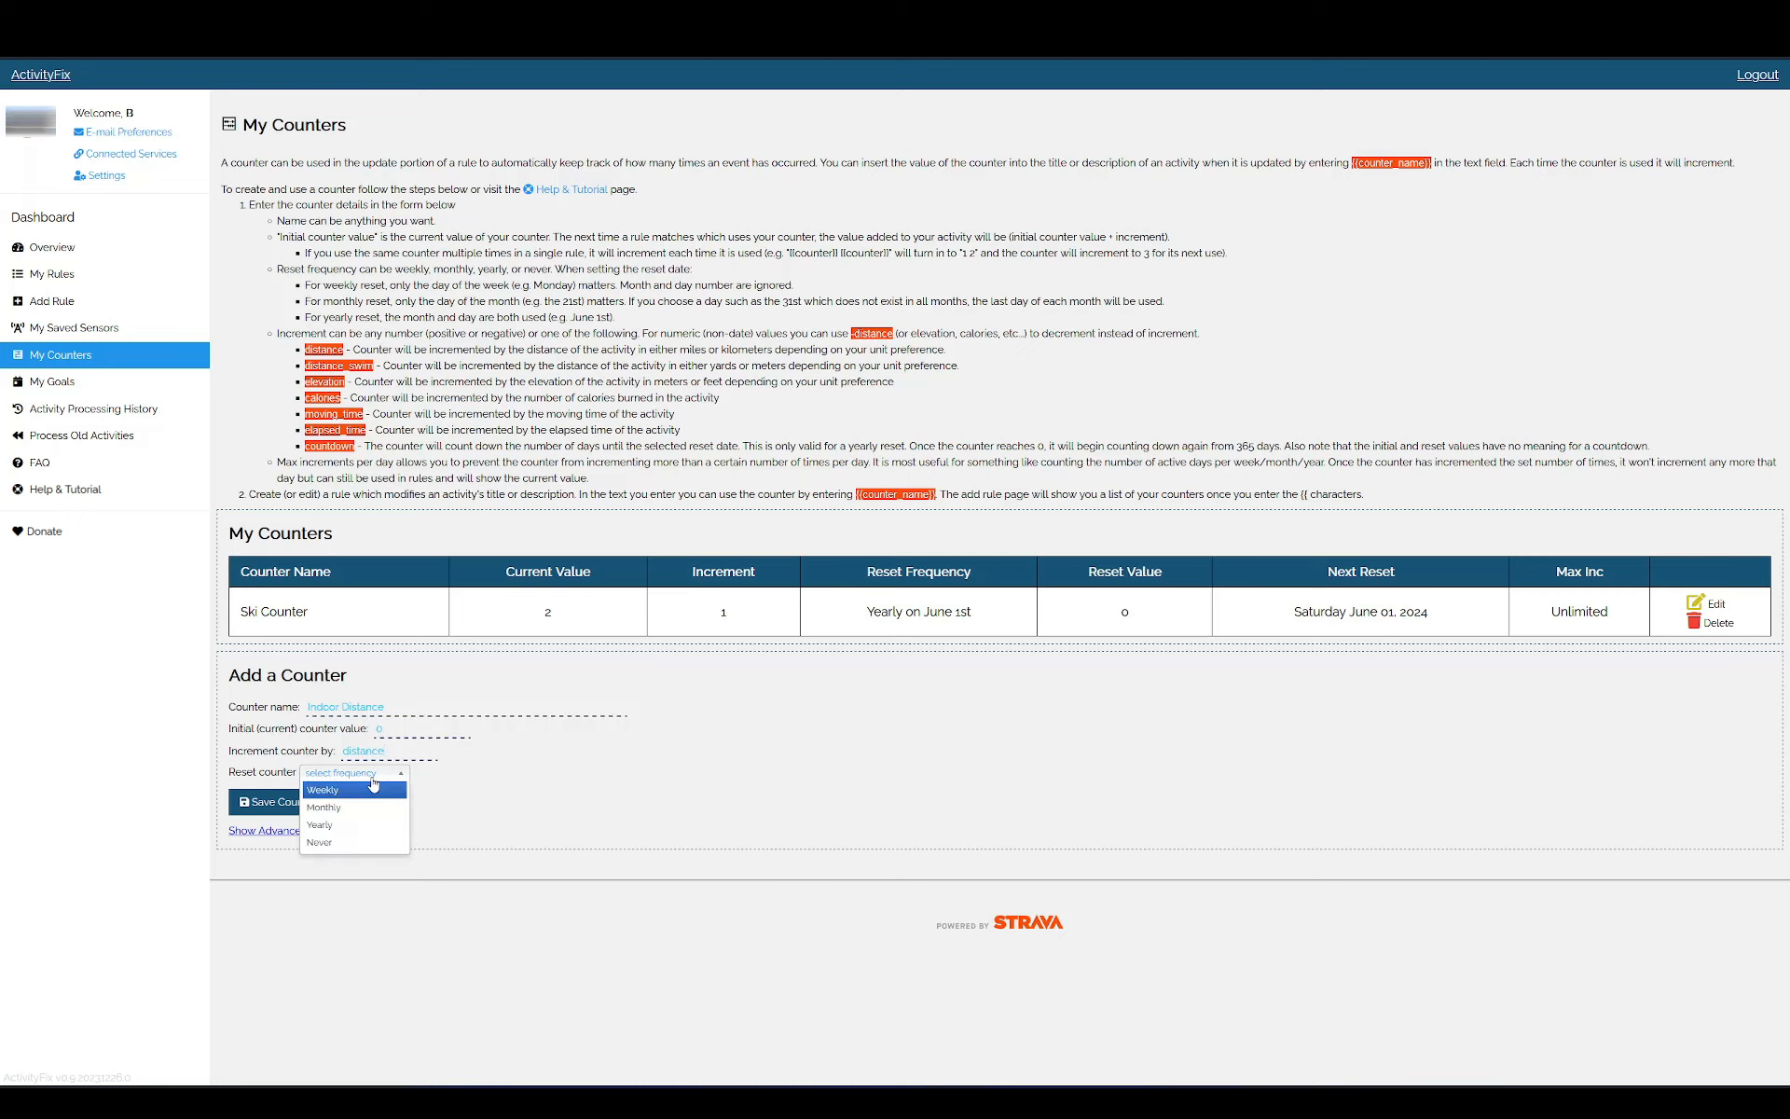
pyautogui.click(361, 833)
pyautogui.click(445, 776)
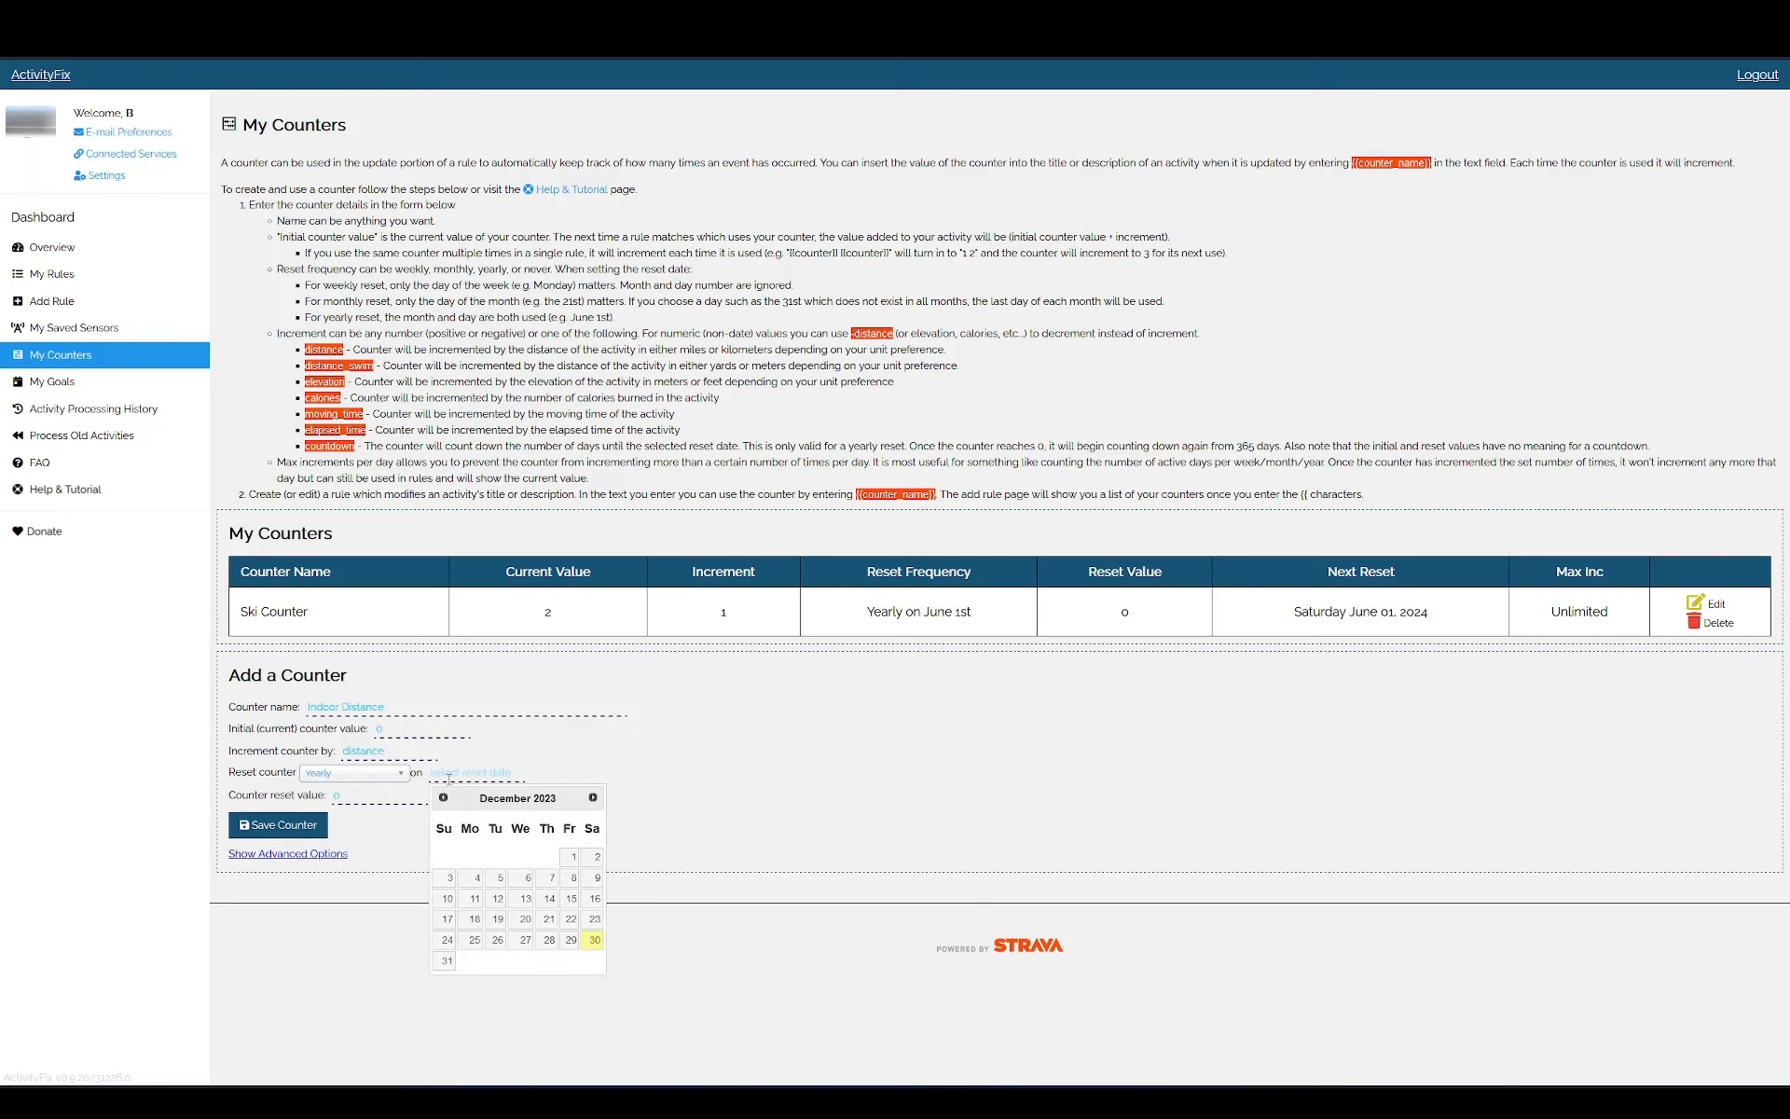
pyautogui.click(593, 797)
pyautogui.click(477, 855)
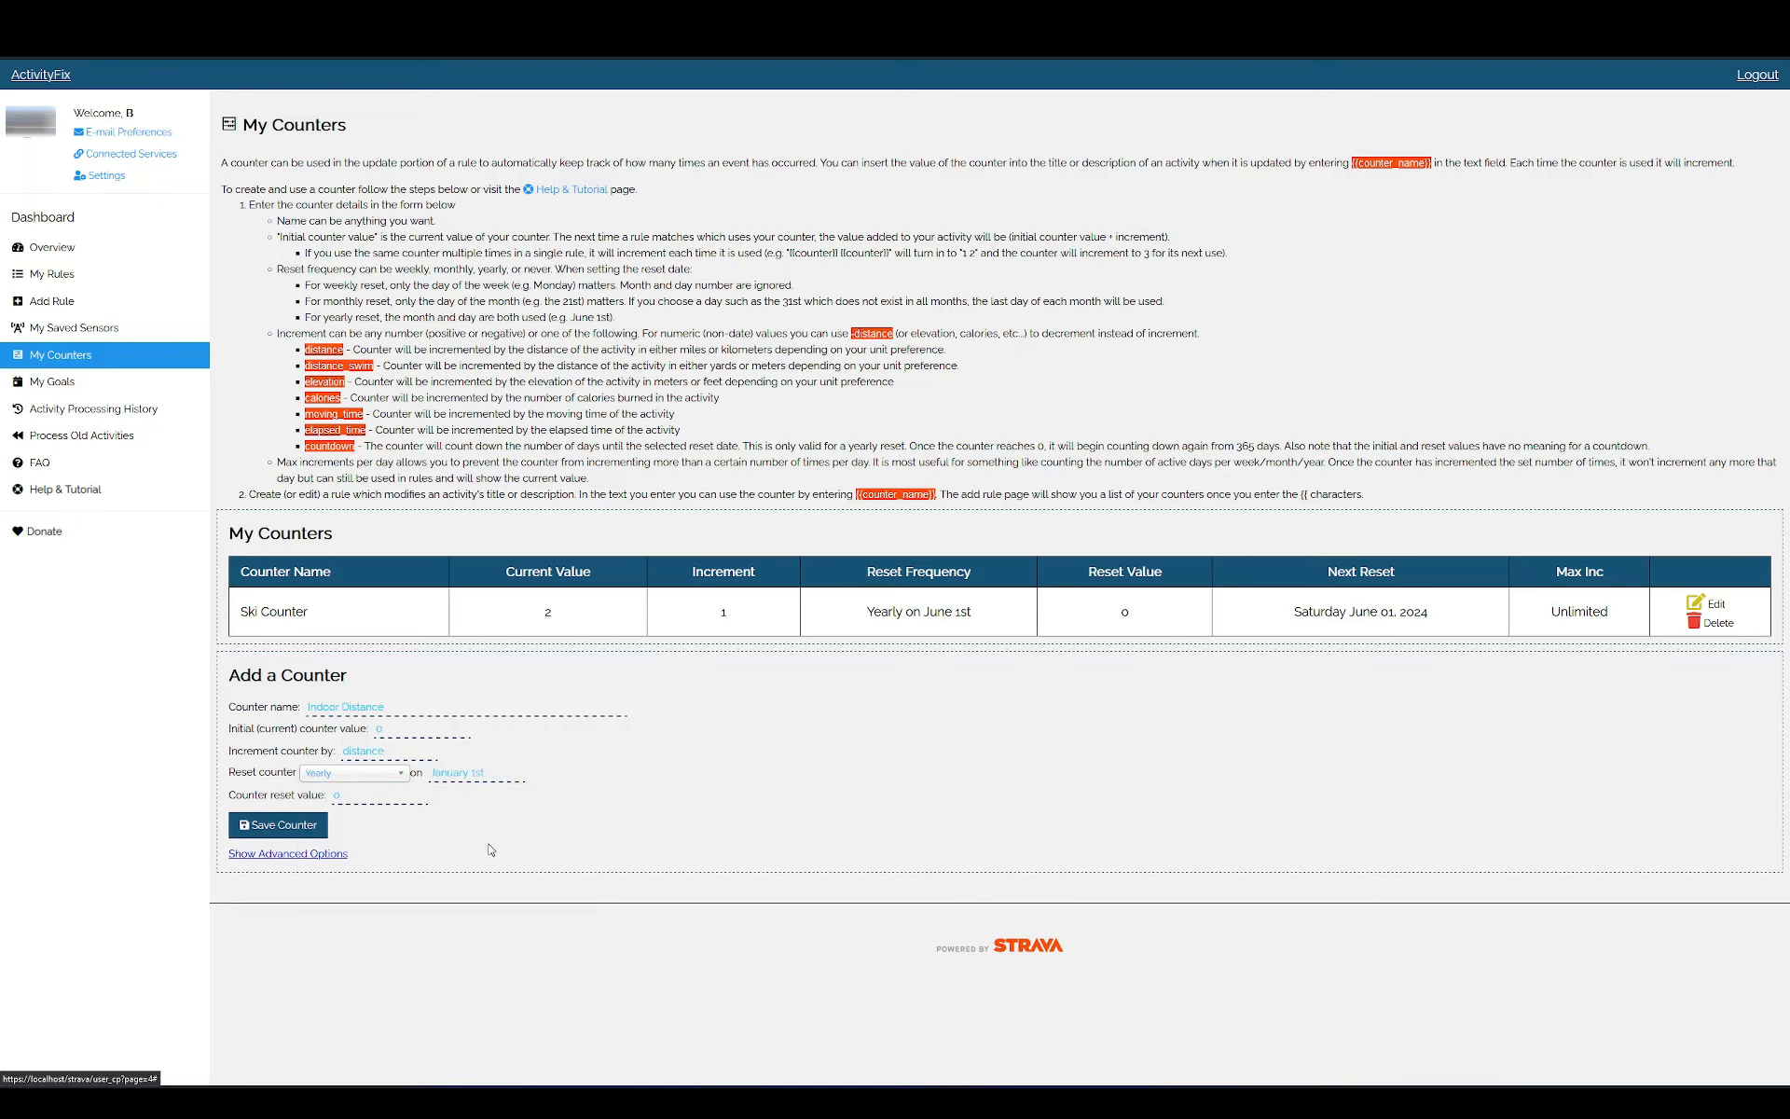
pyautogui.click(296, 826)
# Step: Reuse the filled-in counter form to save a second counter named Indoor Time that increments by moving_time
pyautogui.doubleClick(402, 755)
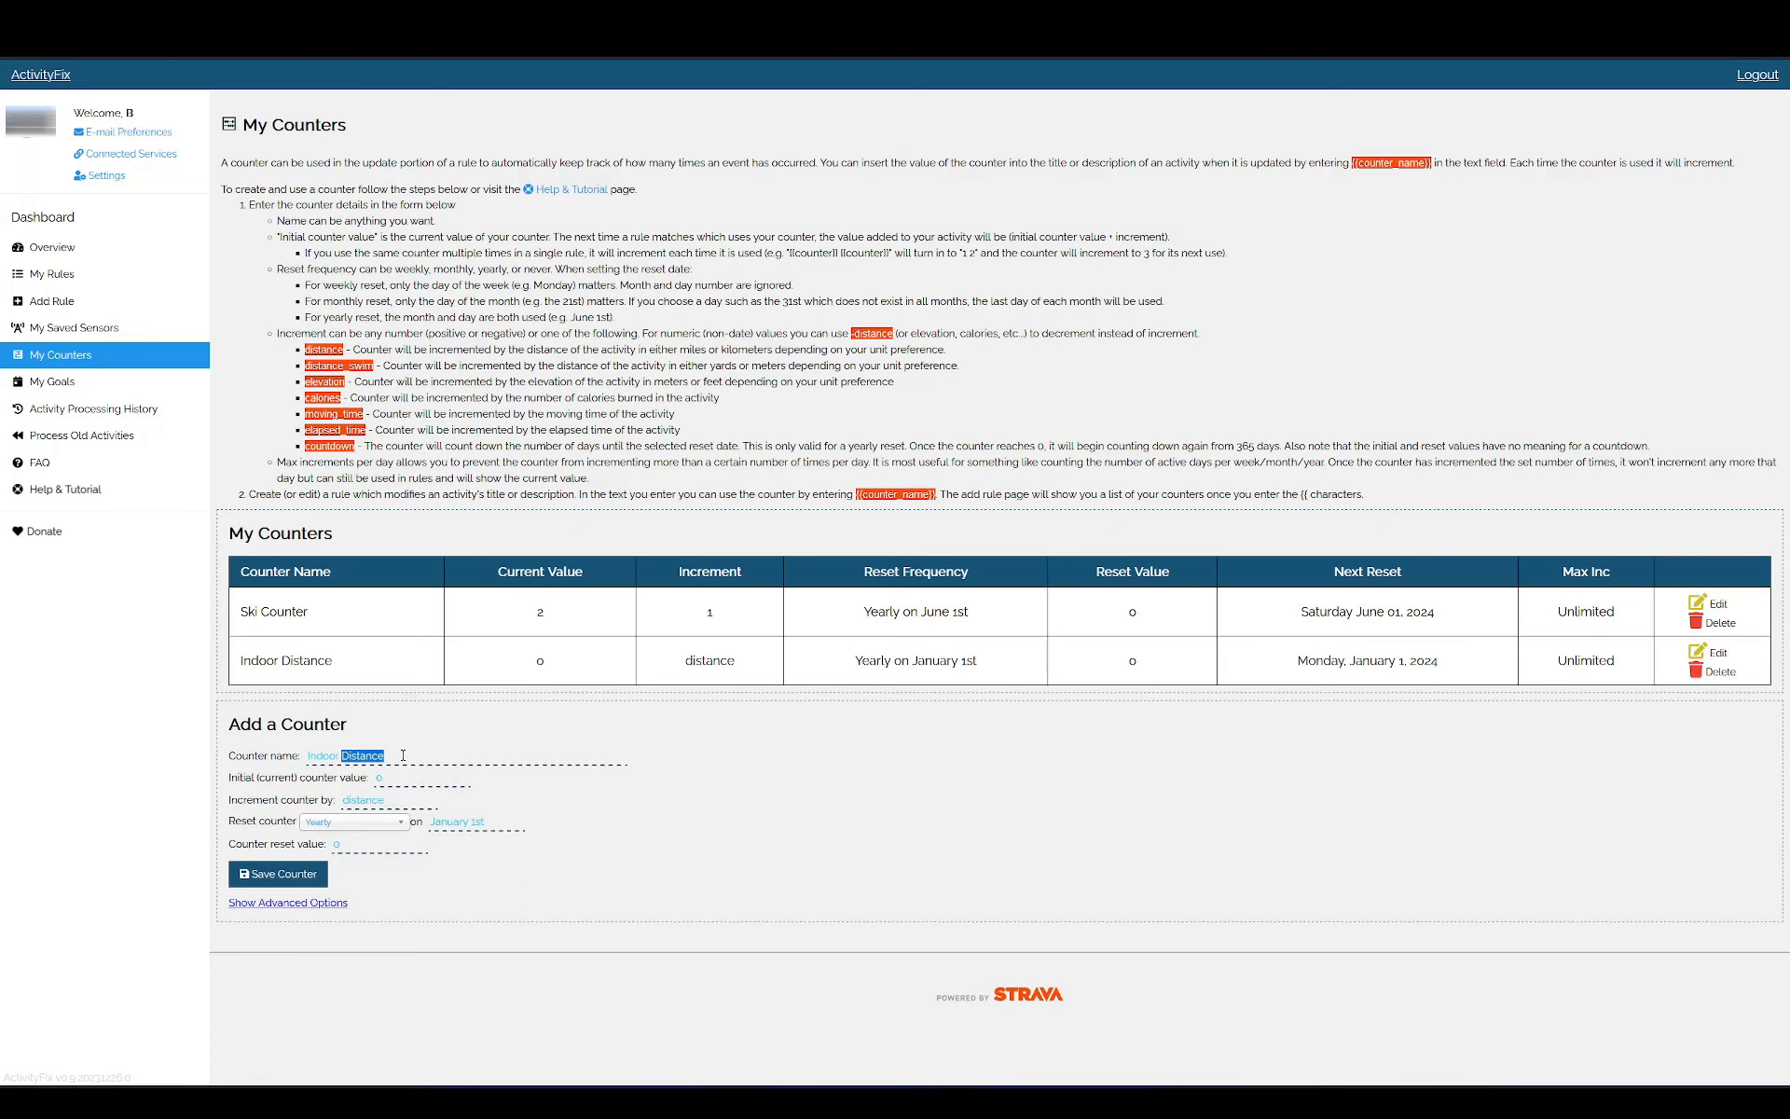
pyautogui.write('T')
pyautogui.doubleClick(394, 799)
pyautogui.write('moving_time')
pyautogui.click(317, 876)
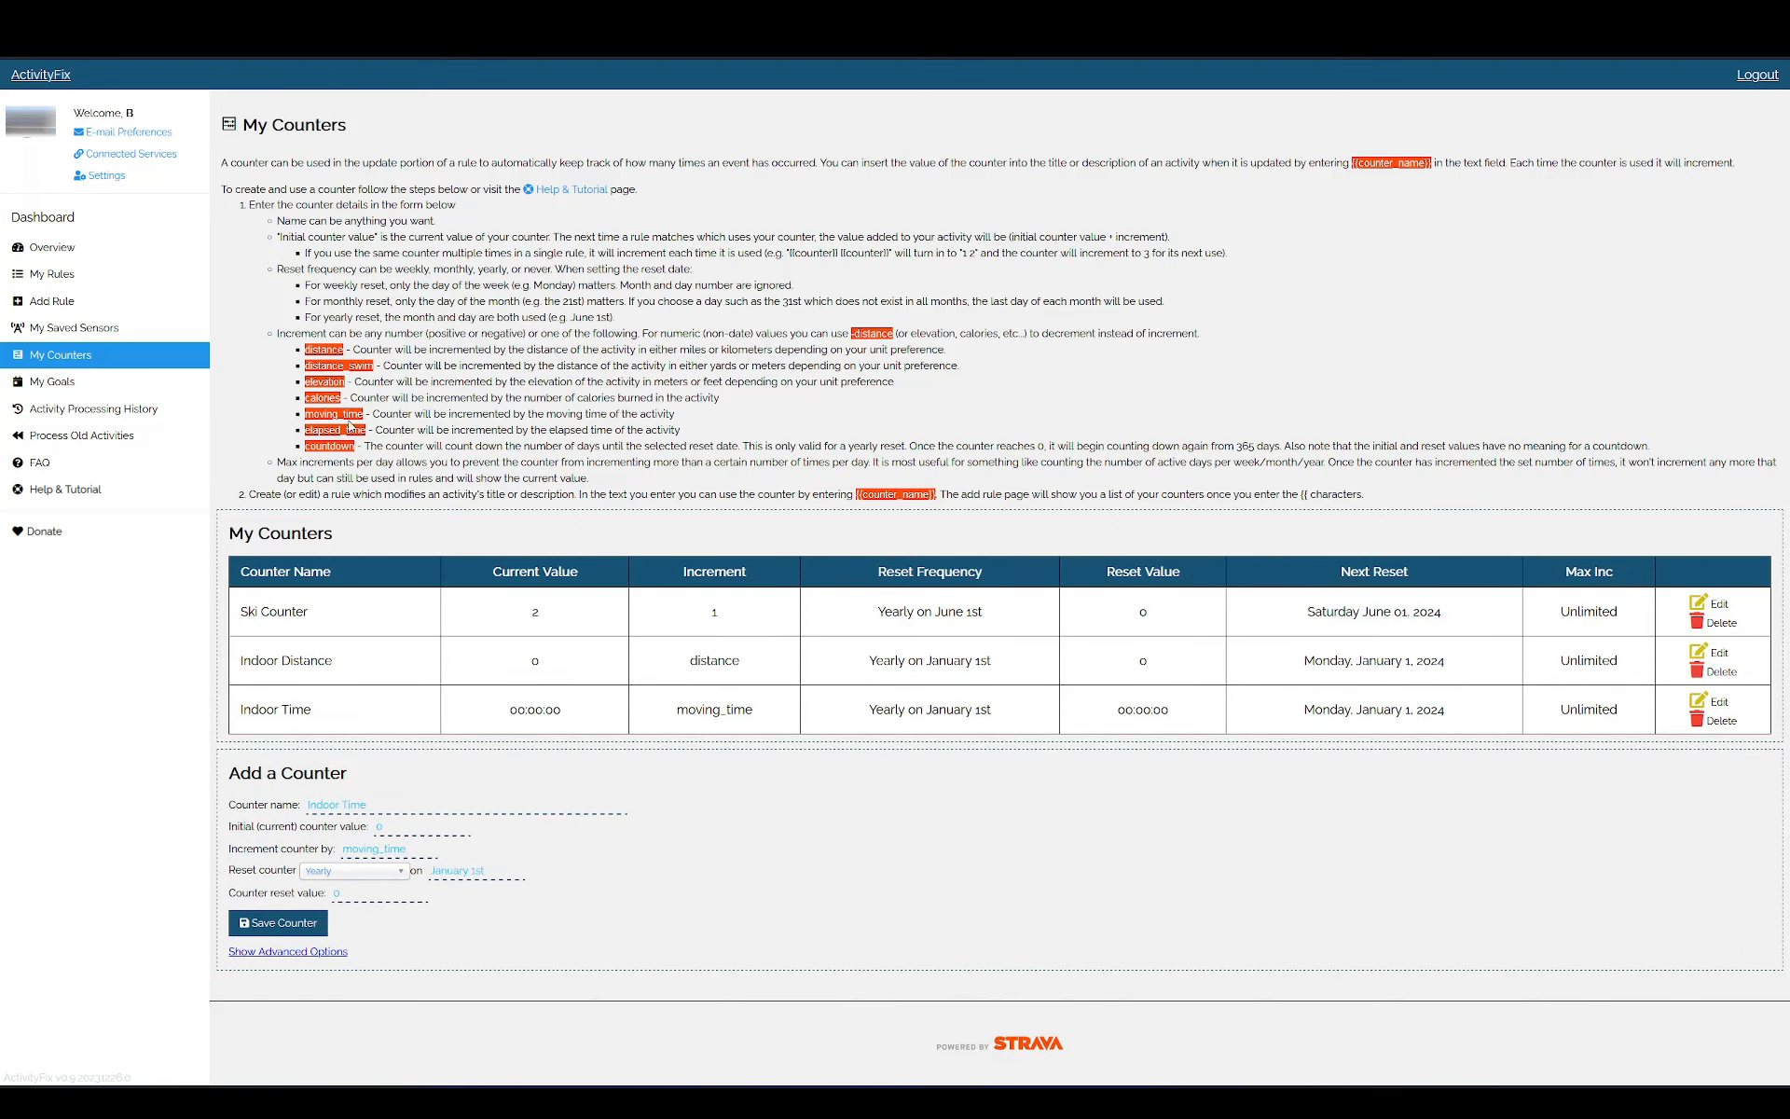
# Step: Start a new rule named Indoor Distance & Time with an Add to private notes update
pyautogui.click(79, 308)
pyautogui.write('In')
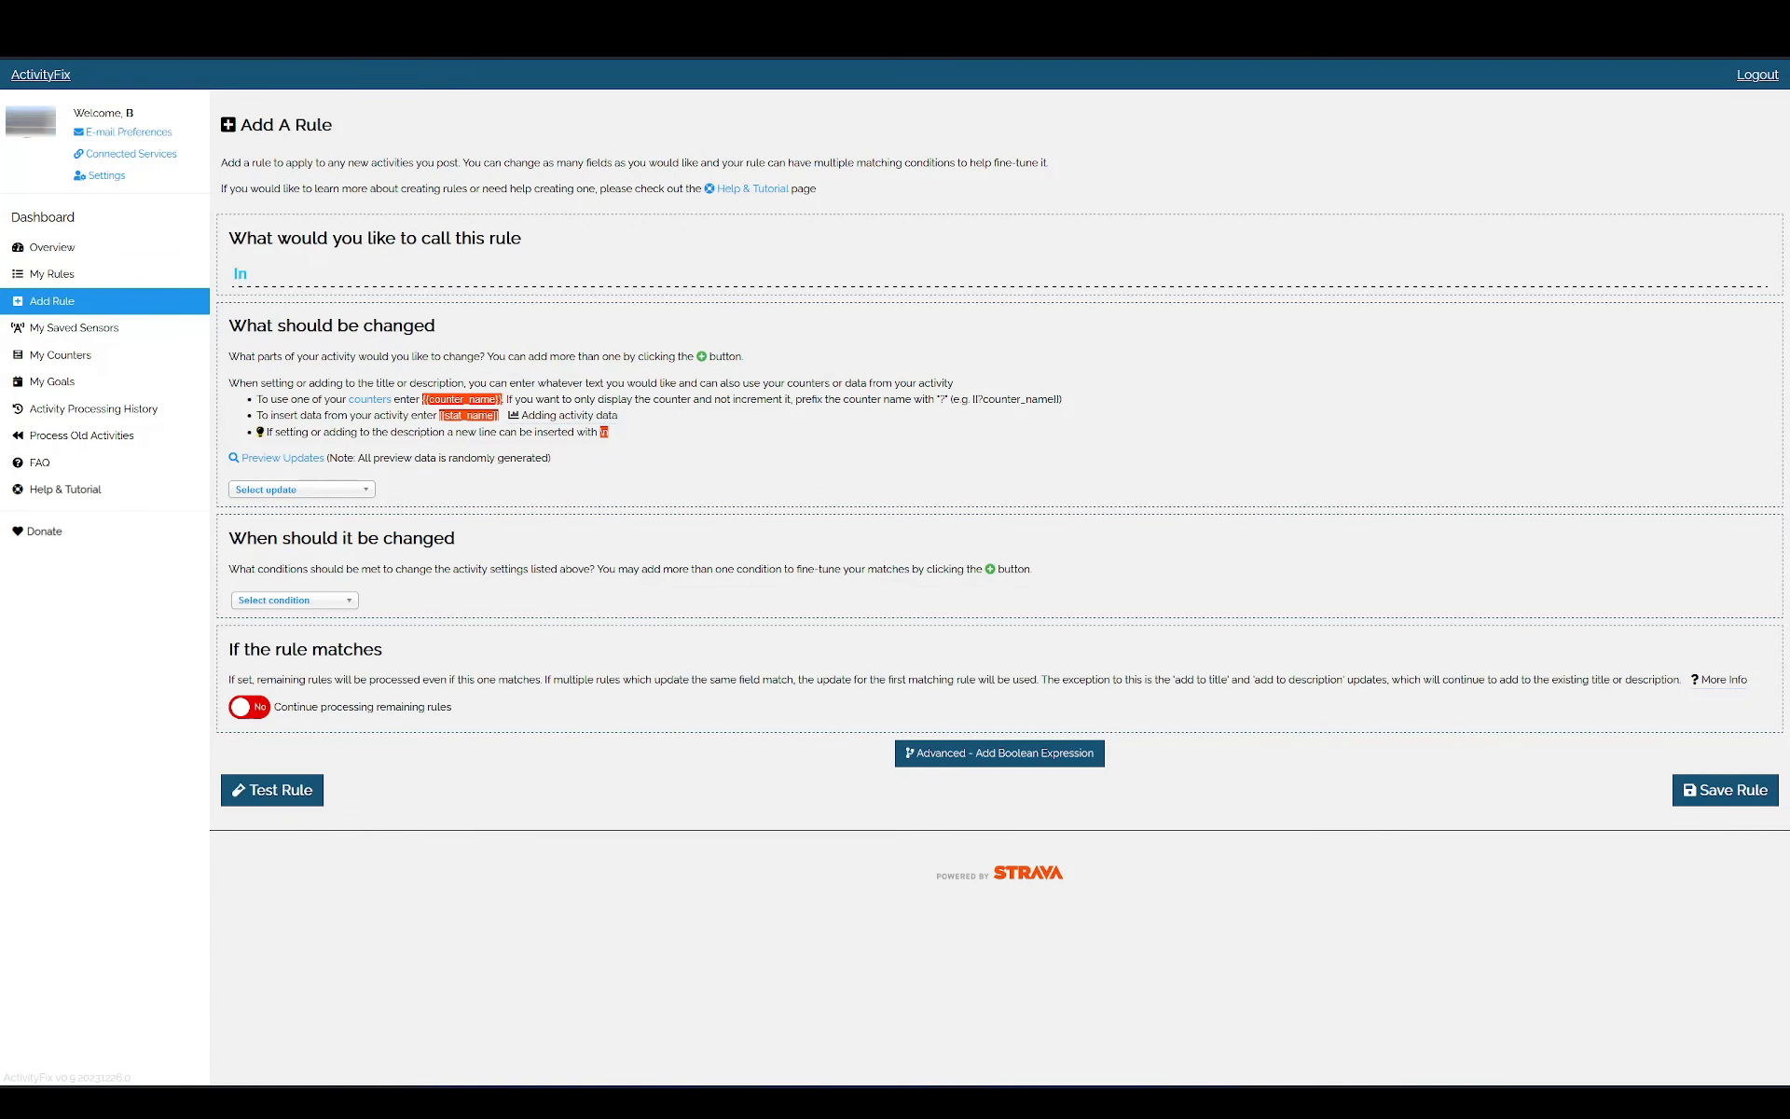
pyautogui.write('door Distance & Time')
pyautogui.click(359, 489)
pyautogui.write('priv')
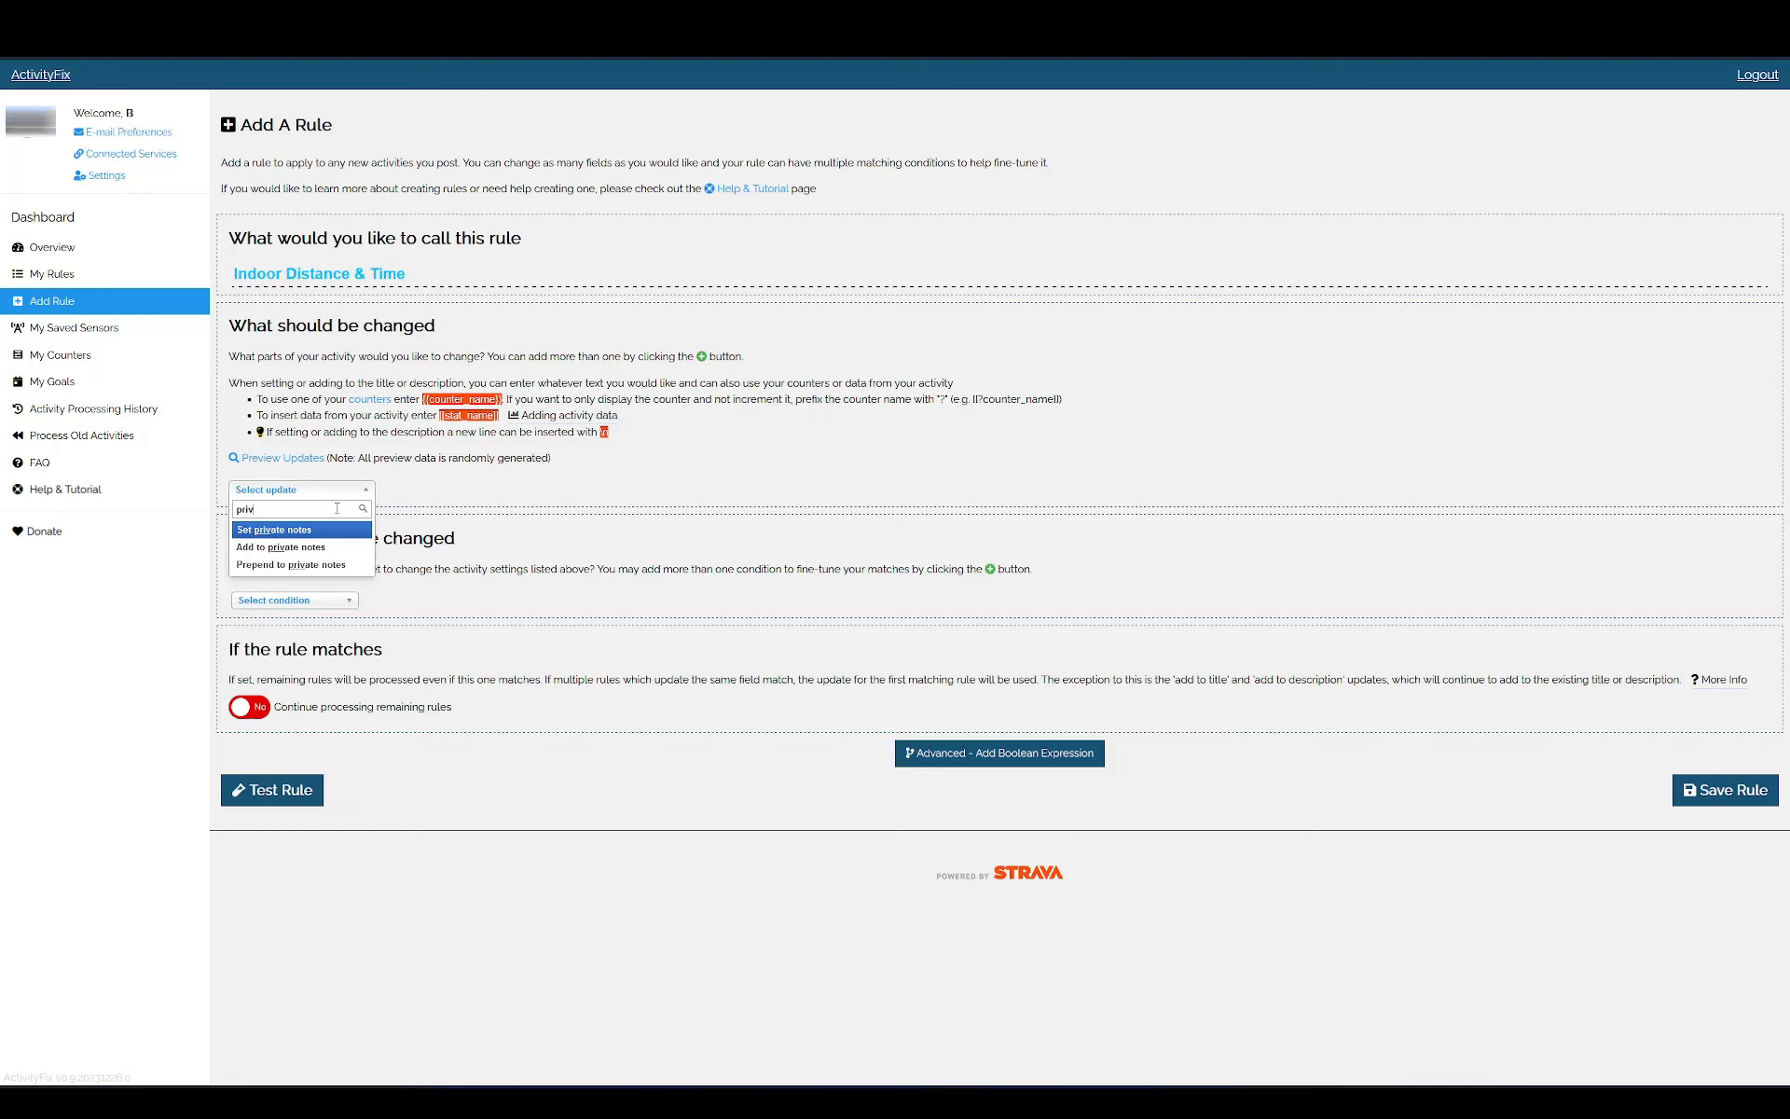
pyautogui.click(308, 547)
# Step: Set the private notes text to "Indoor Distance: {{Indoor Distance}}\nIndoor Time: {{Indoor Time}}"
pyautogui.write('In')
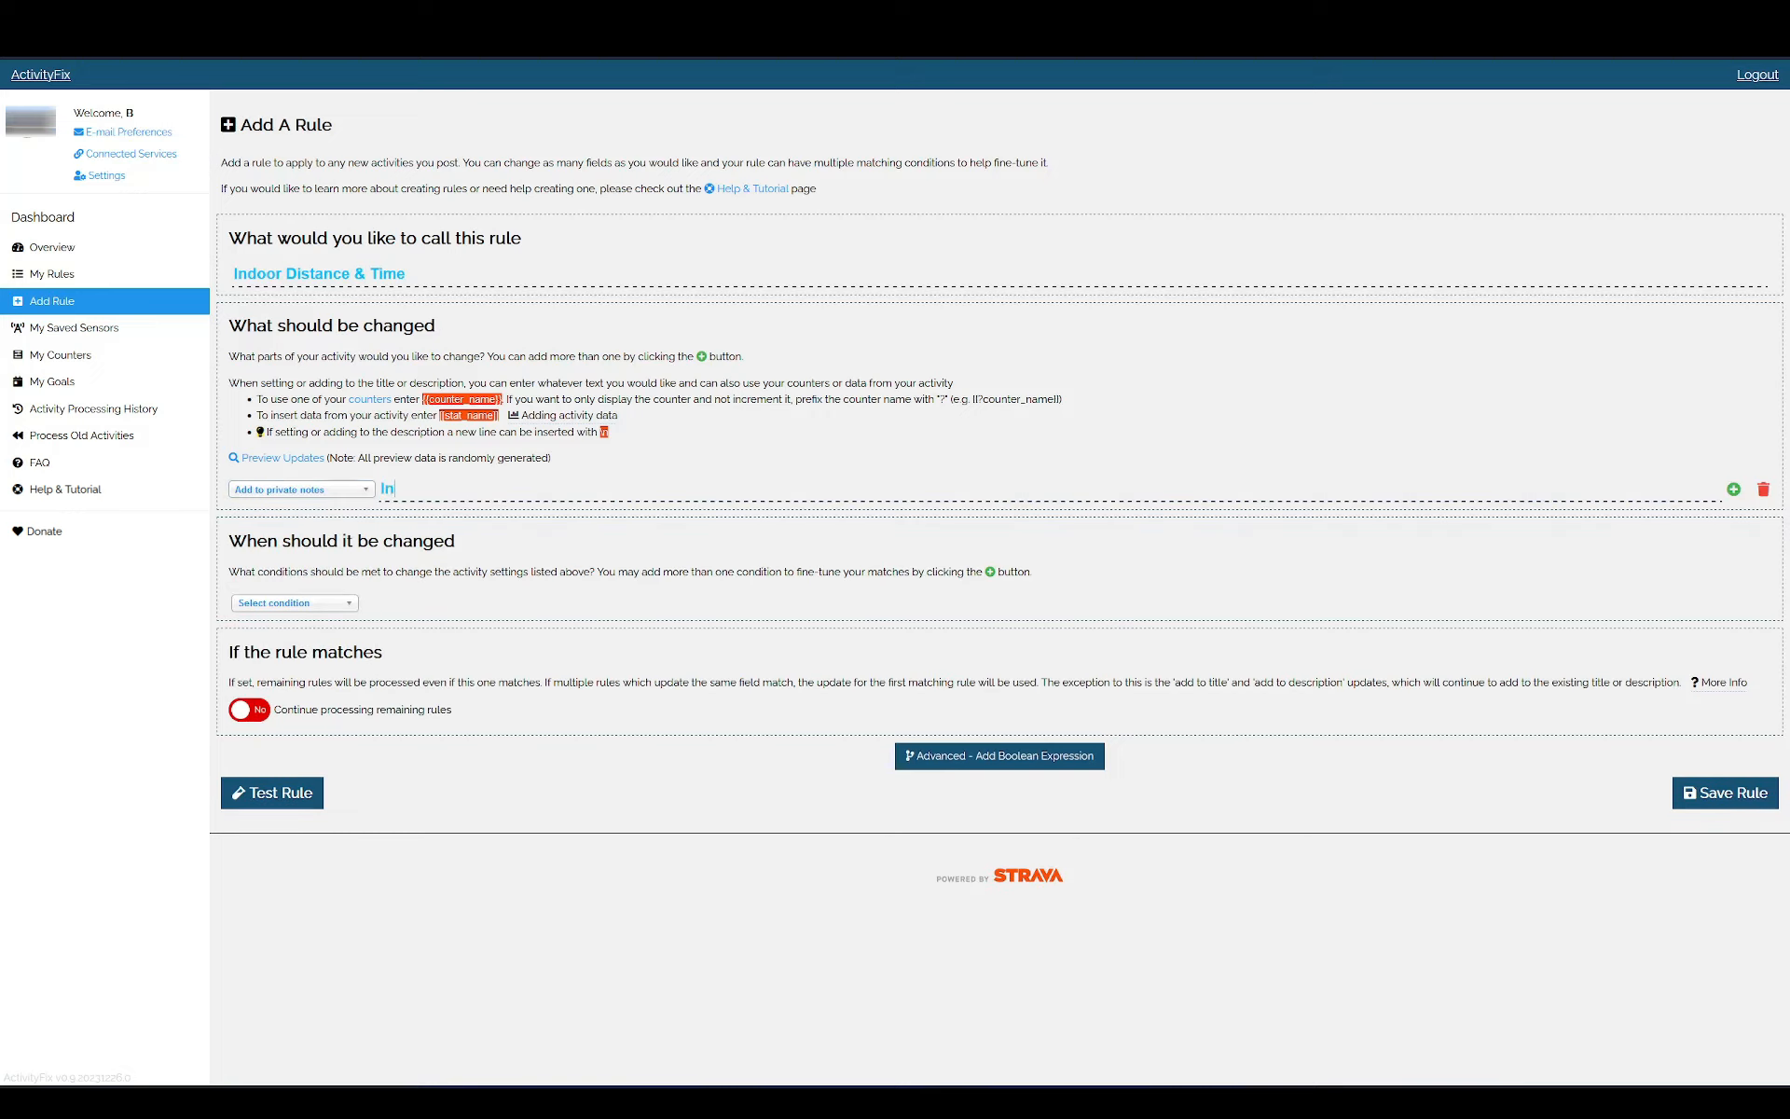
pyautogui.write('door Distance: {{')
pyautogui.press('Return')
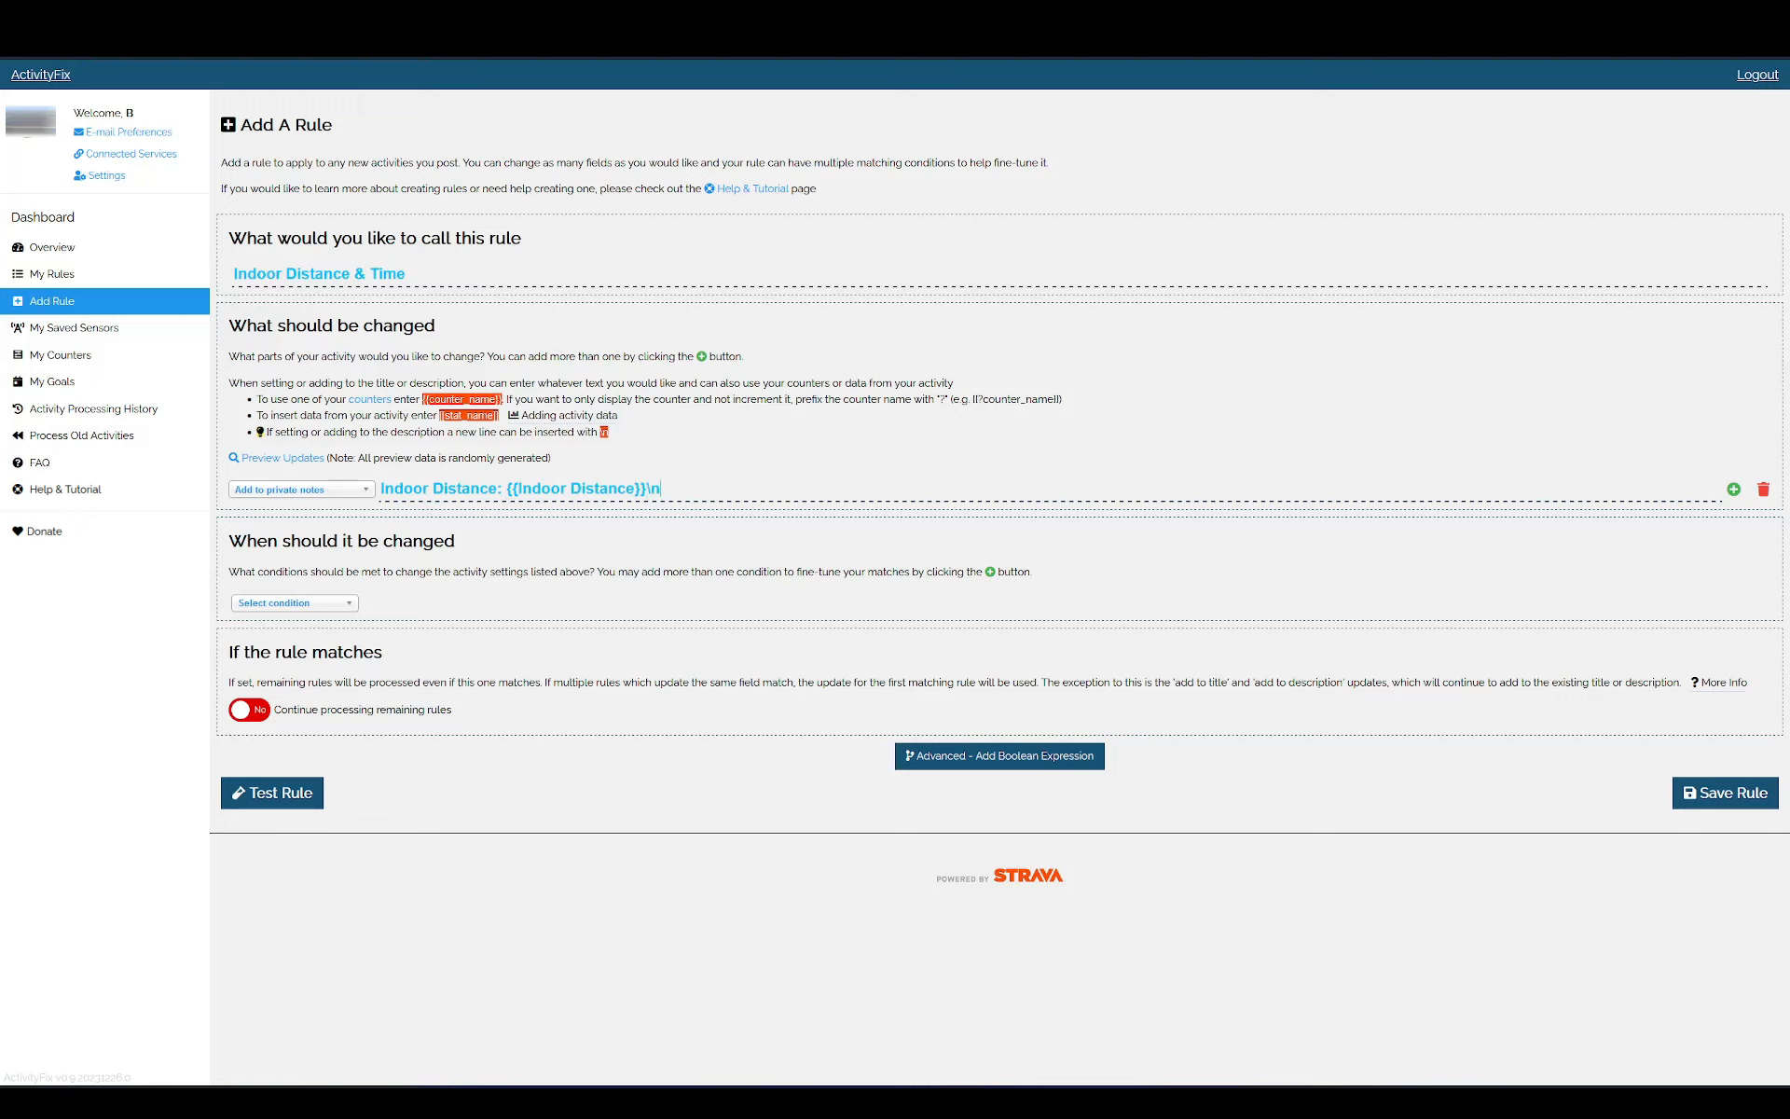
pyautogui.write('\\nIndoor Time: {{')
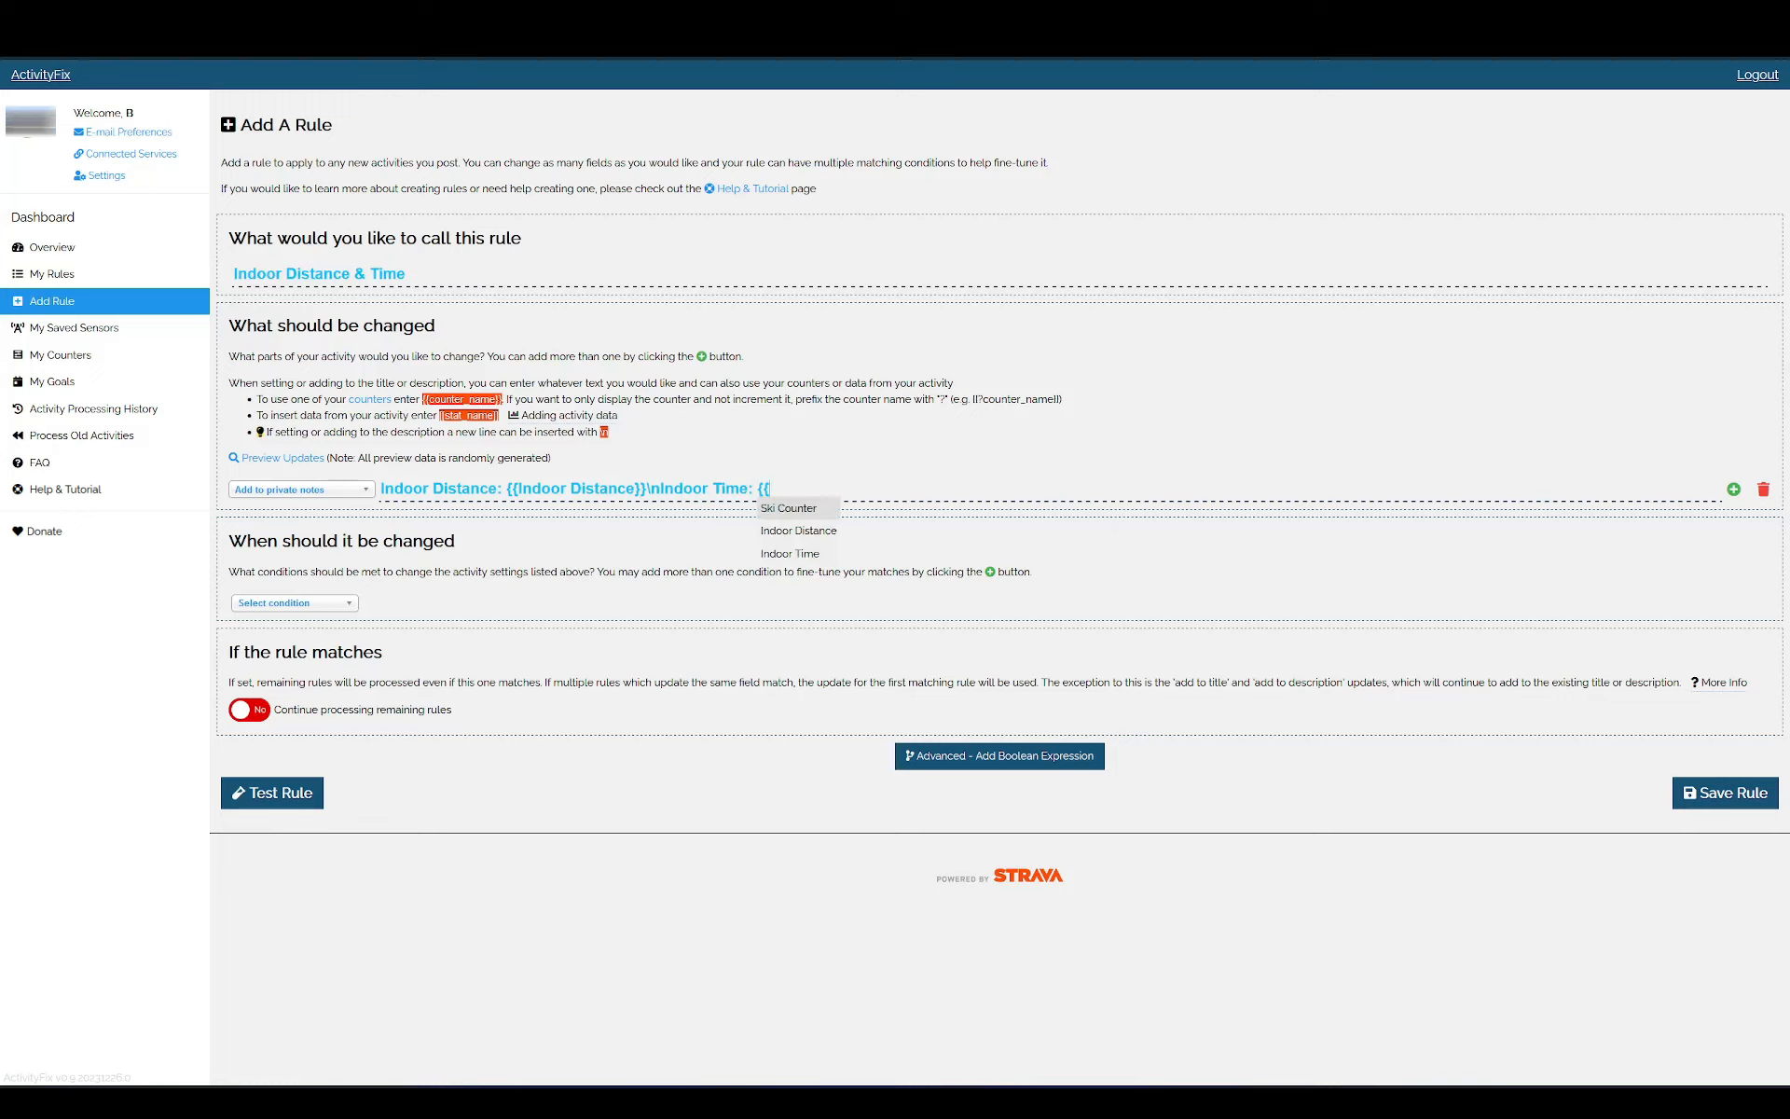
pyautogui.press('Up')
pyautogui.press('Return')
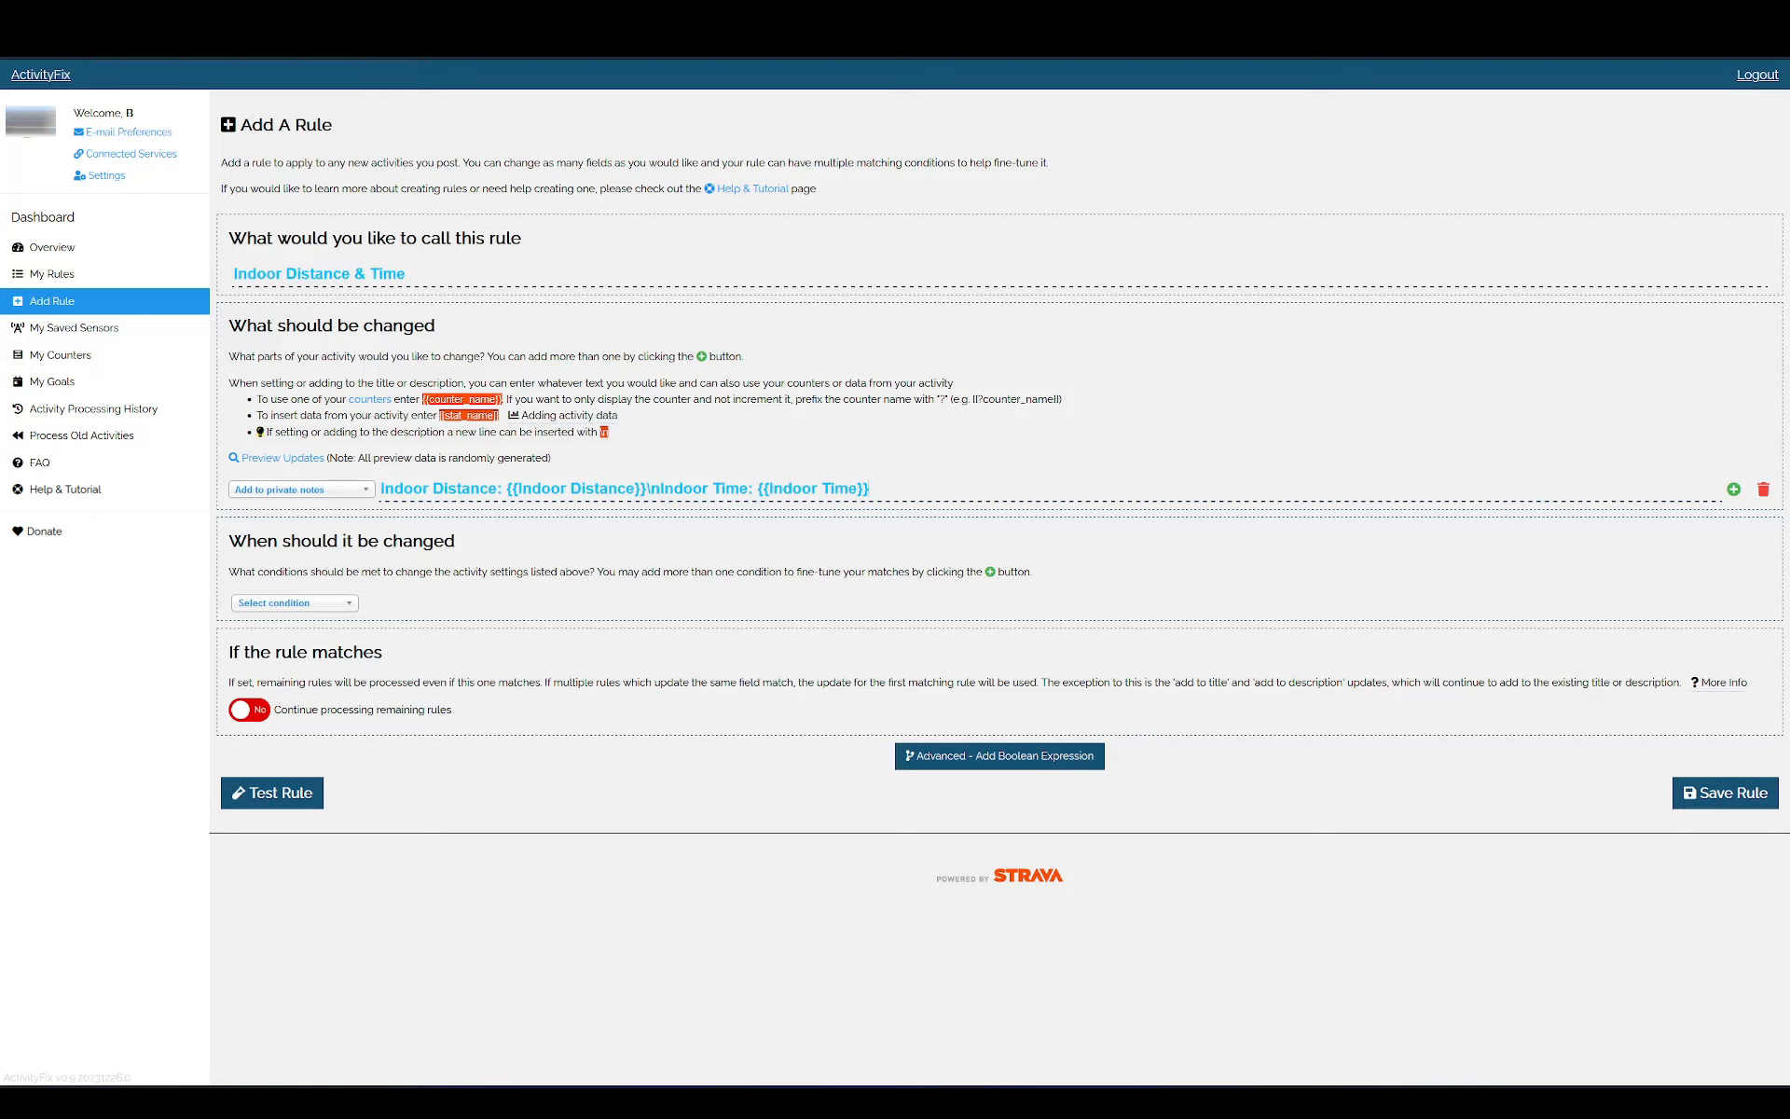
# Step: Add the condition that activity type is Virtual Ride and save the indoor rule
pyautogui.click(283, 603)
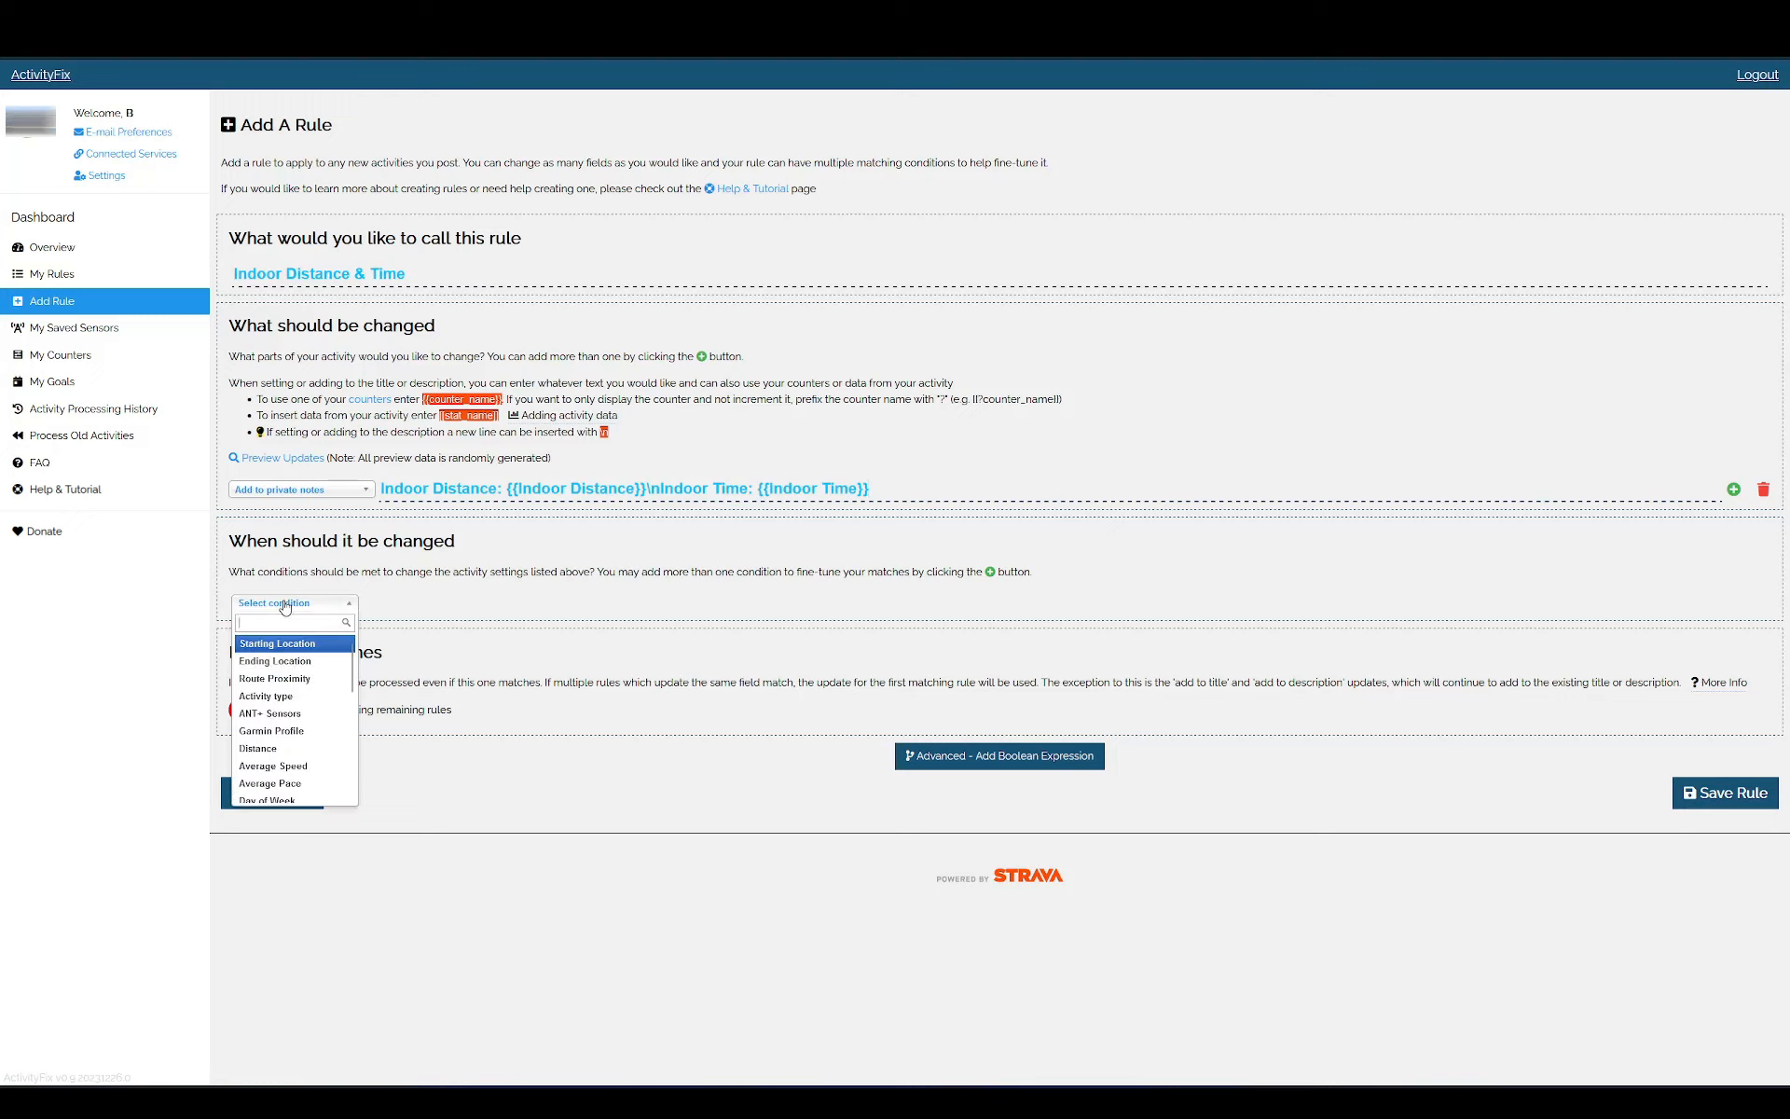
pyautogui.click(286, 697)
pyautogui.click(415, 607)
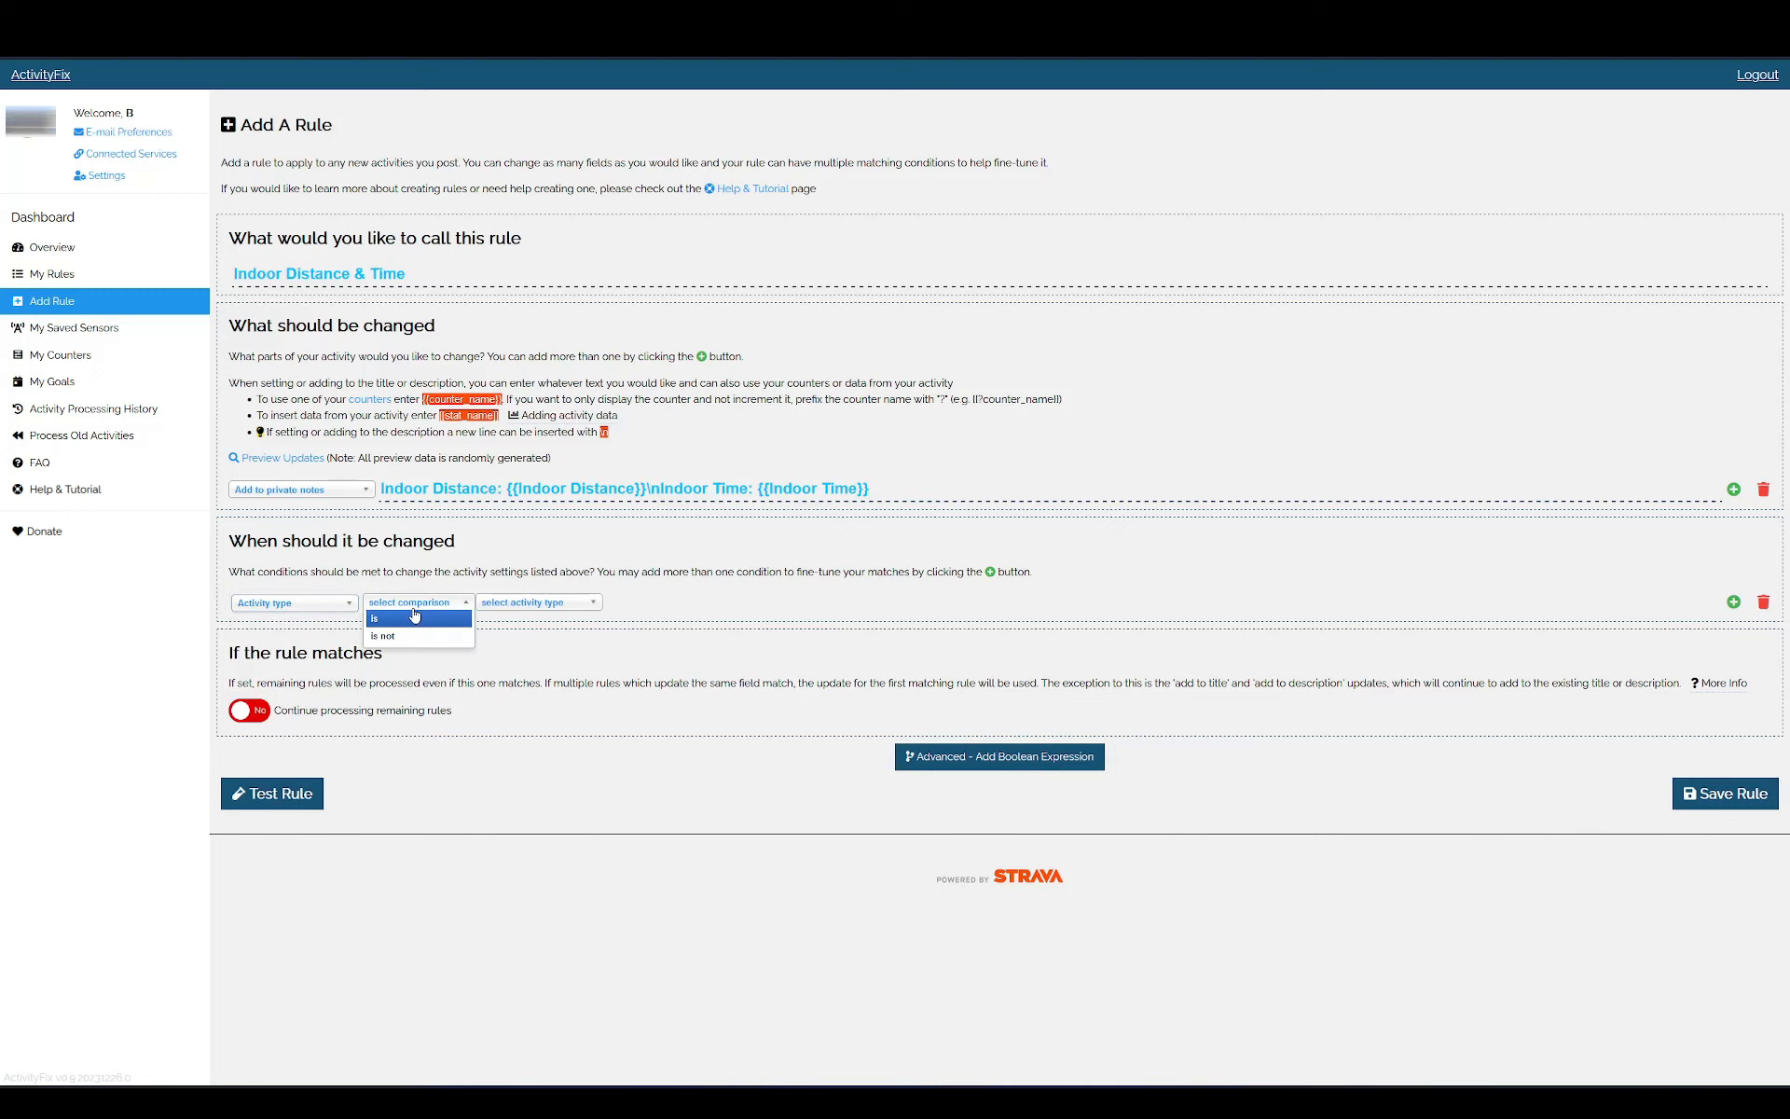
pyautogui.click(414, 617)
pyautogui.click(489, 605)
pyautogui.write('vi')
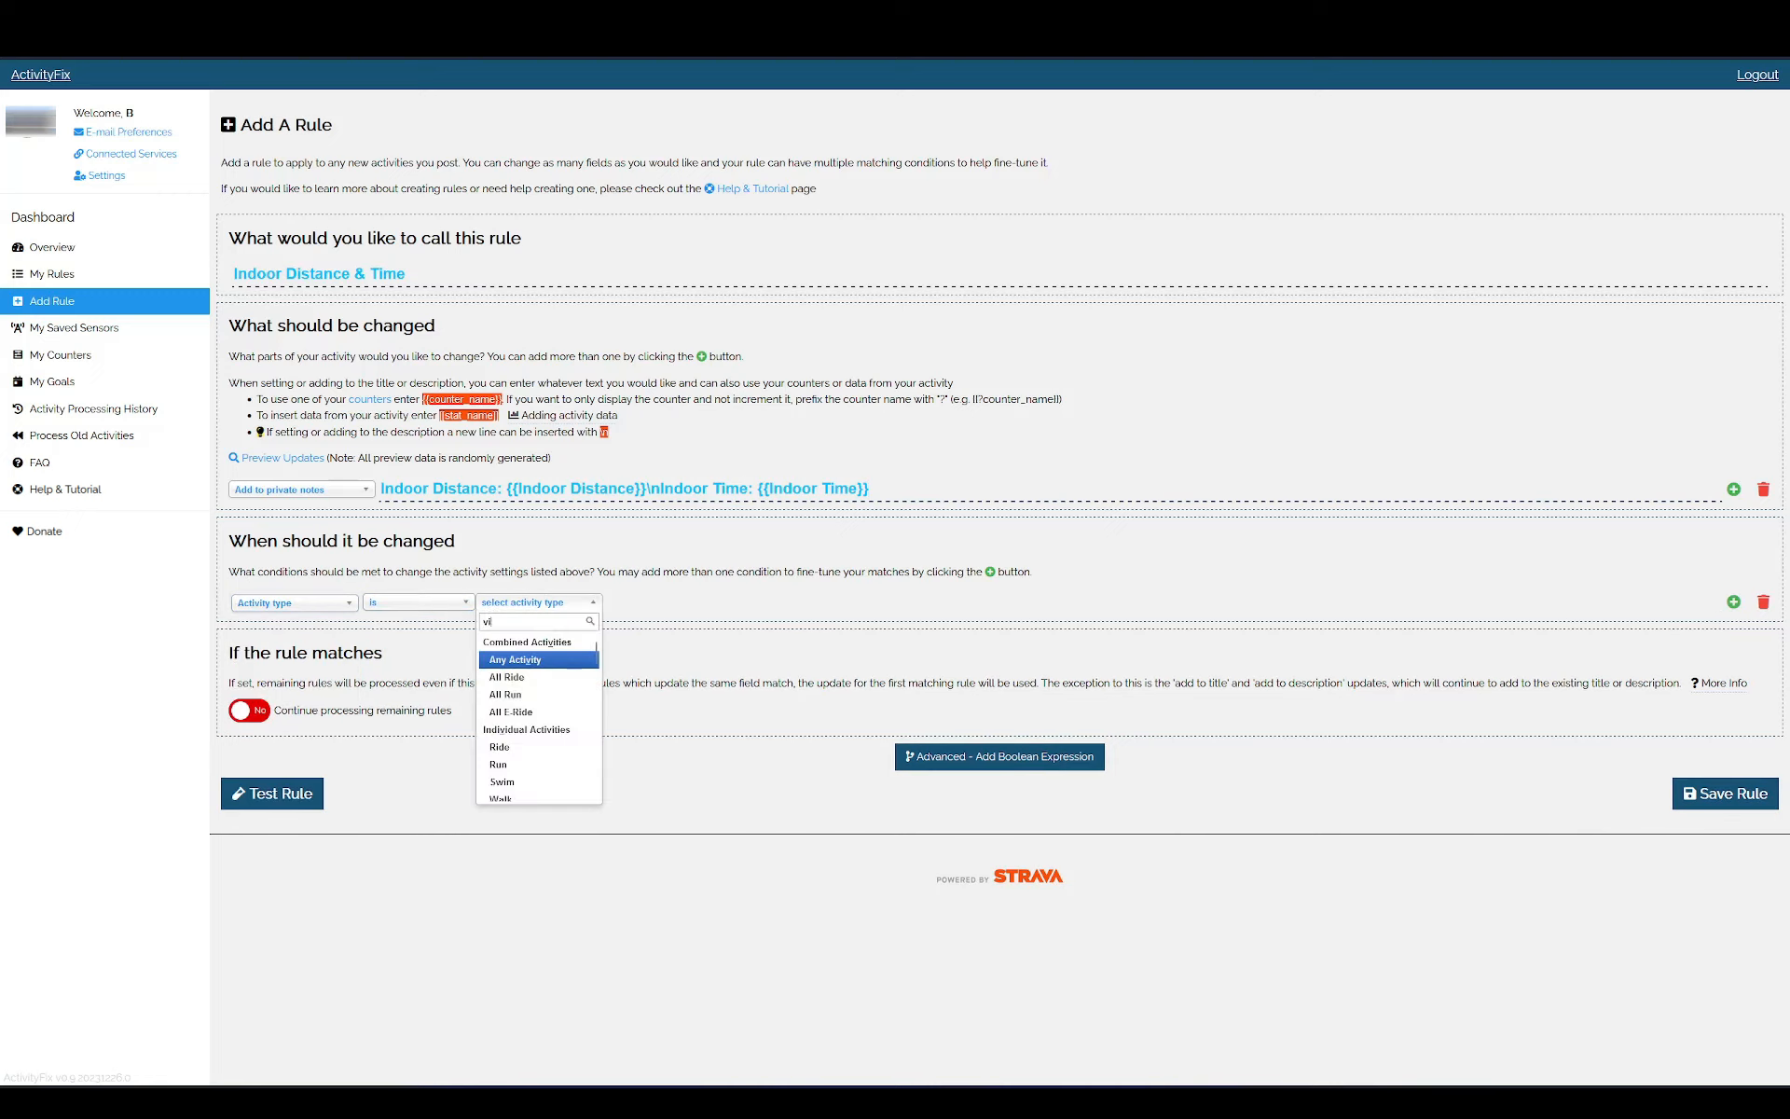
pyautogui.write('r')
pyautogui.click(516, 658)
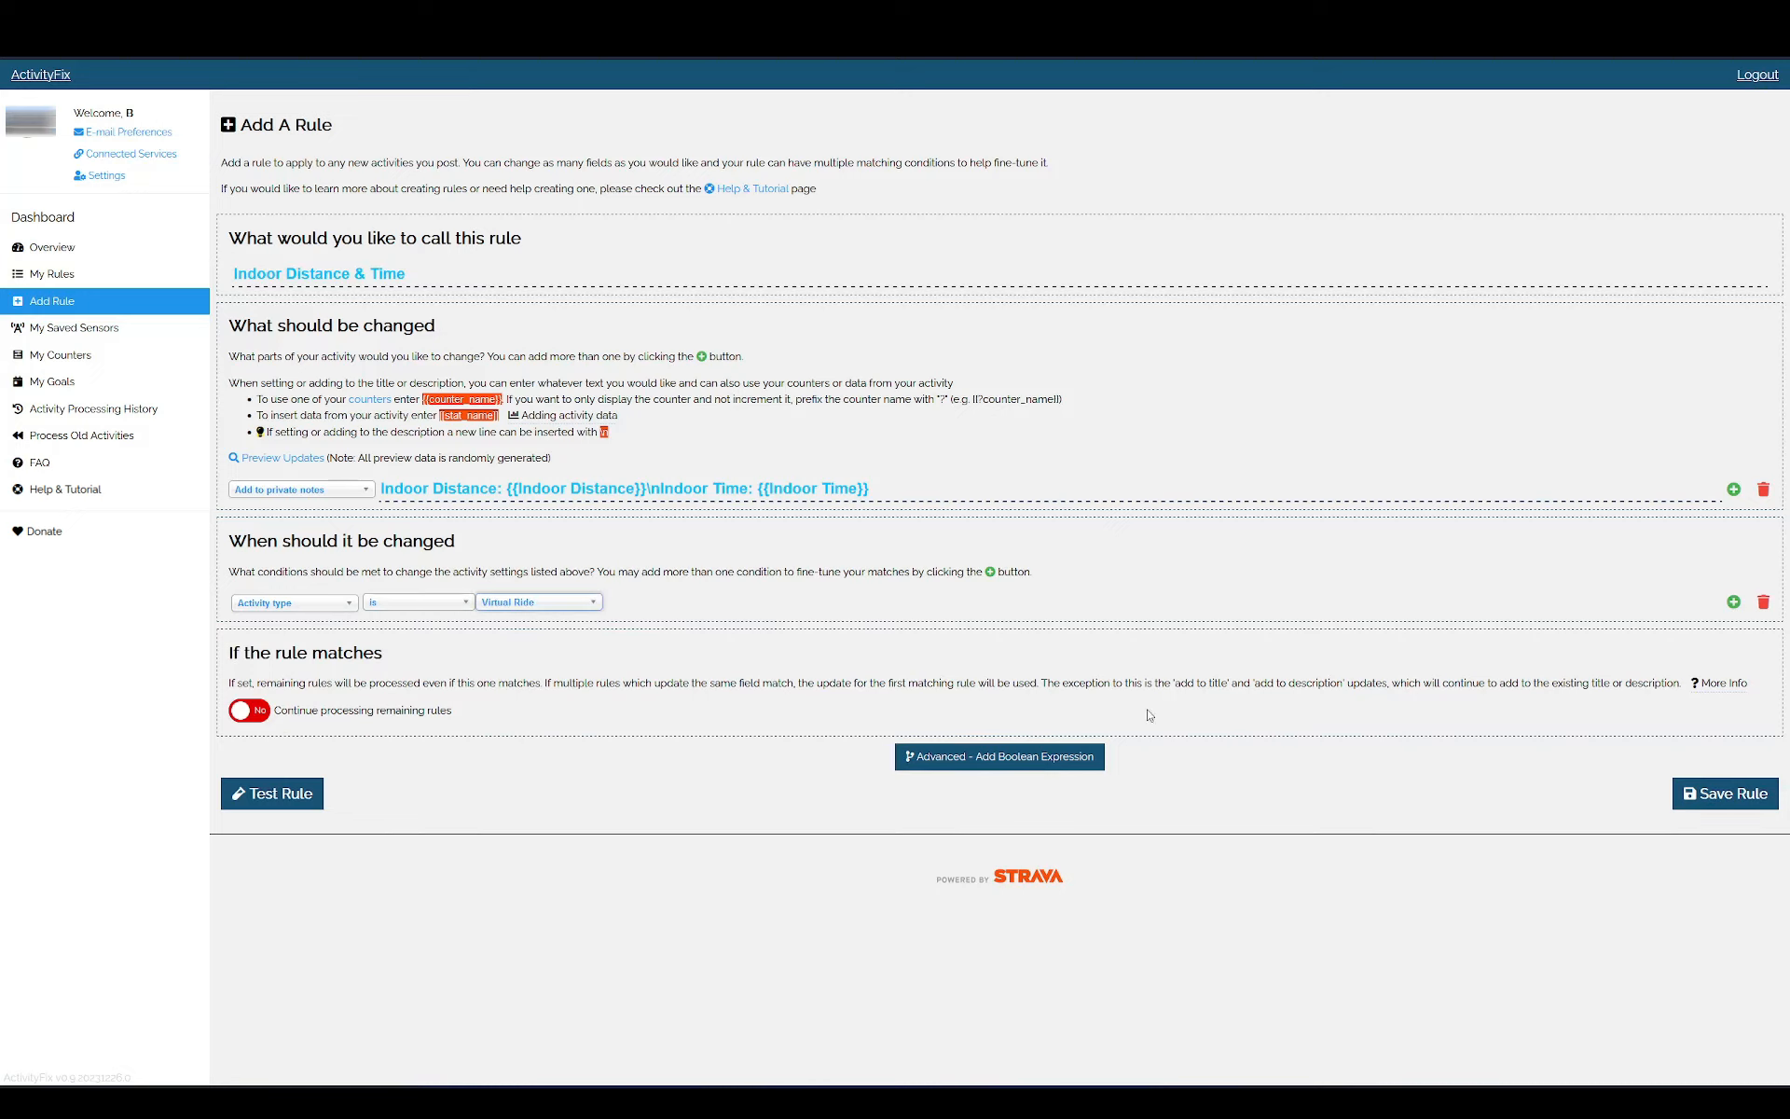
pyautogui.click(1697, 804)
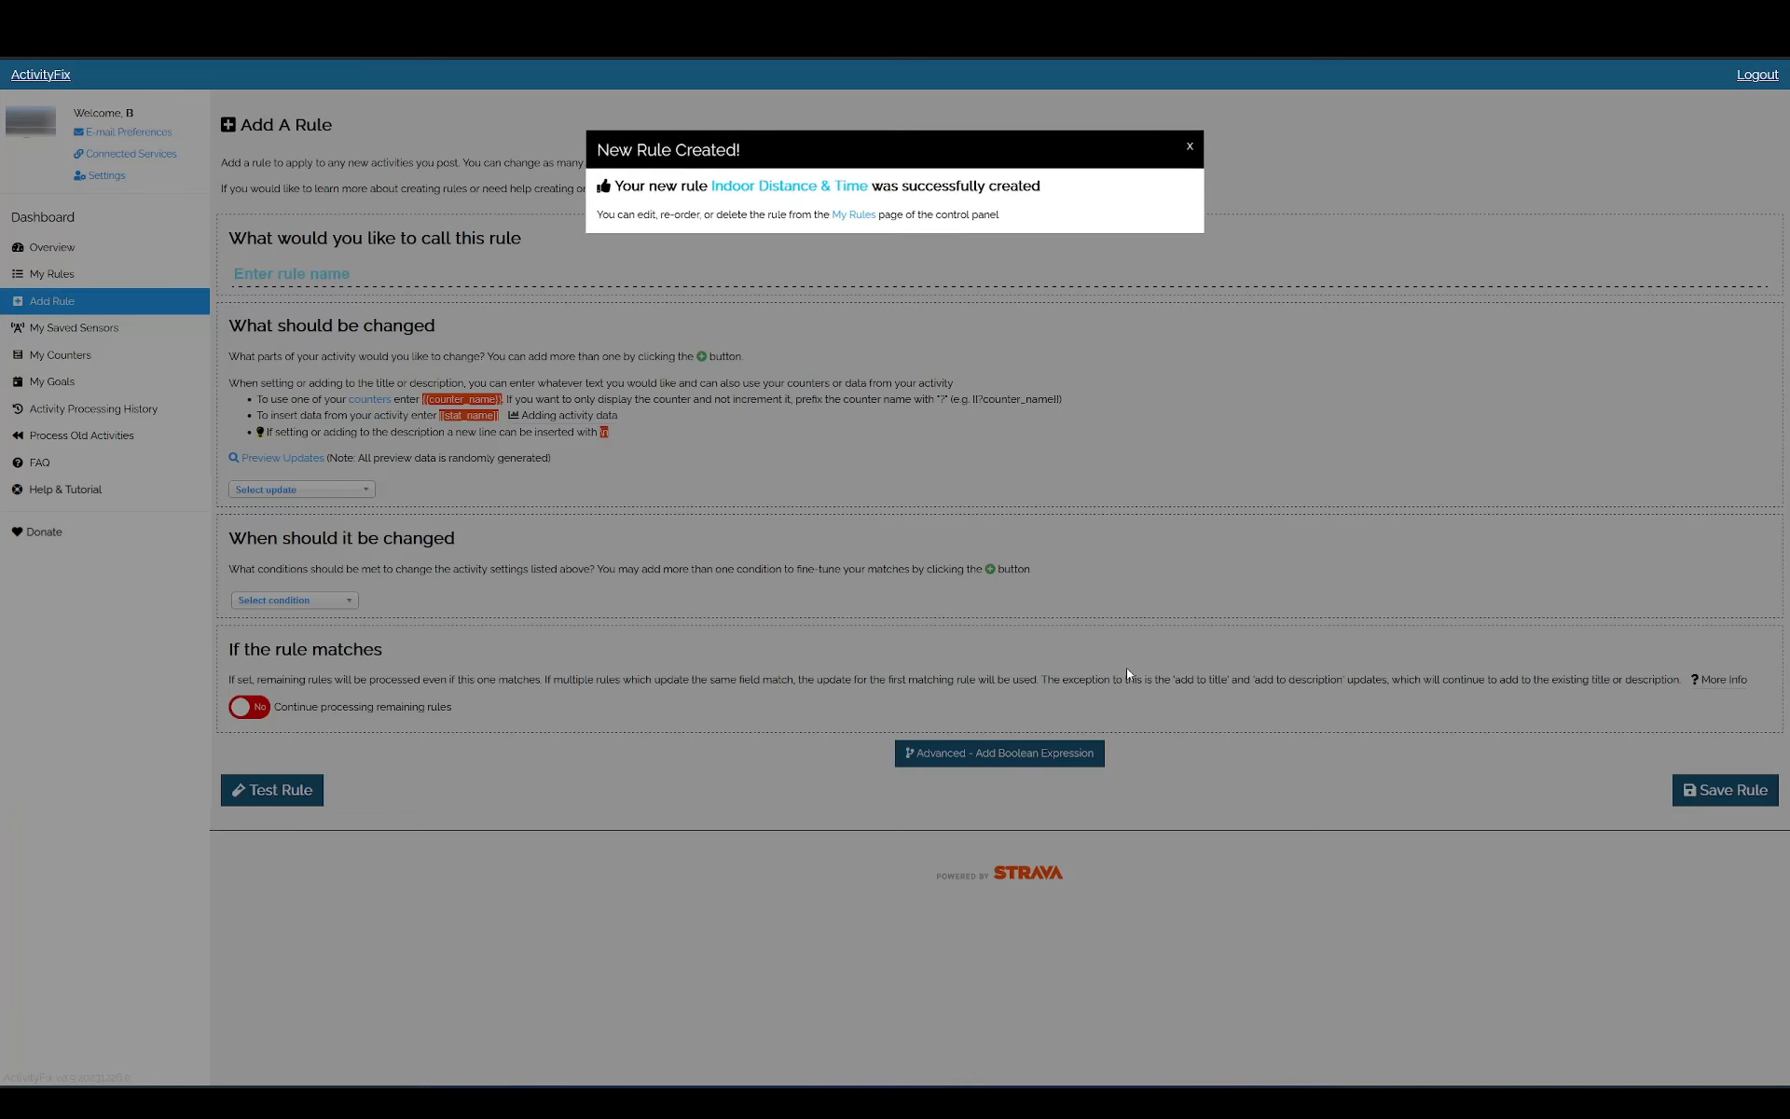
pyautogui.click(852, 239)
# Step: Reveal the advanced options of the new counter form, limit increments to 1 per day and choose the Every X Days reset frequency
pyautogui.click(60, 354)
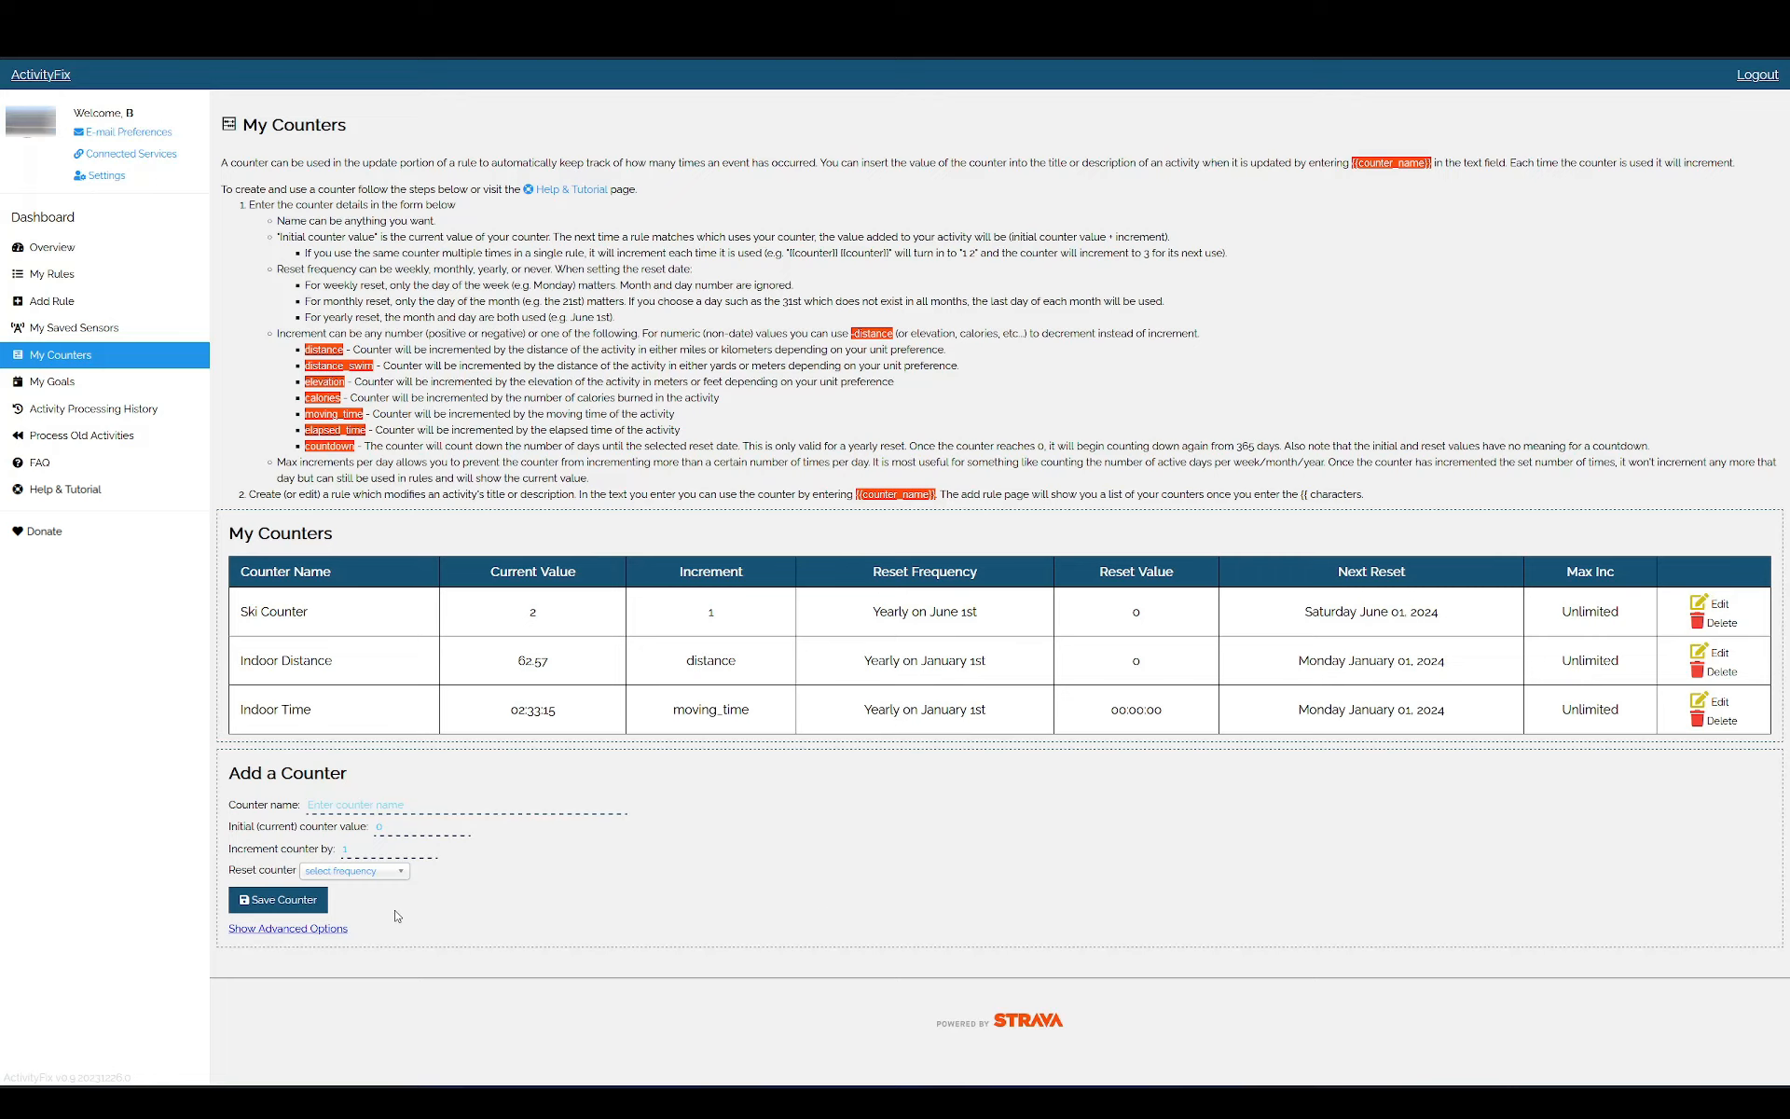
pyautogui.click(327, 932)
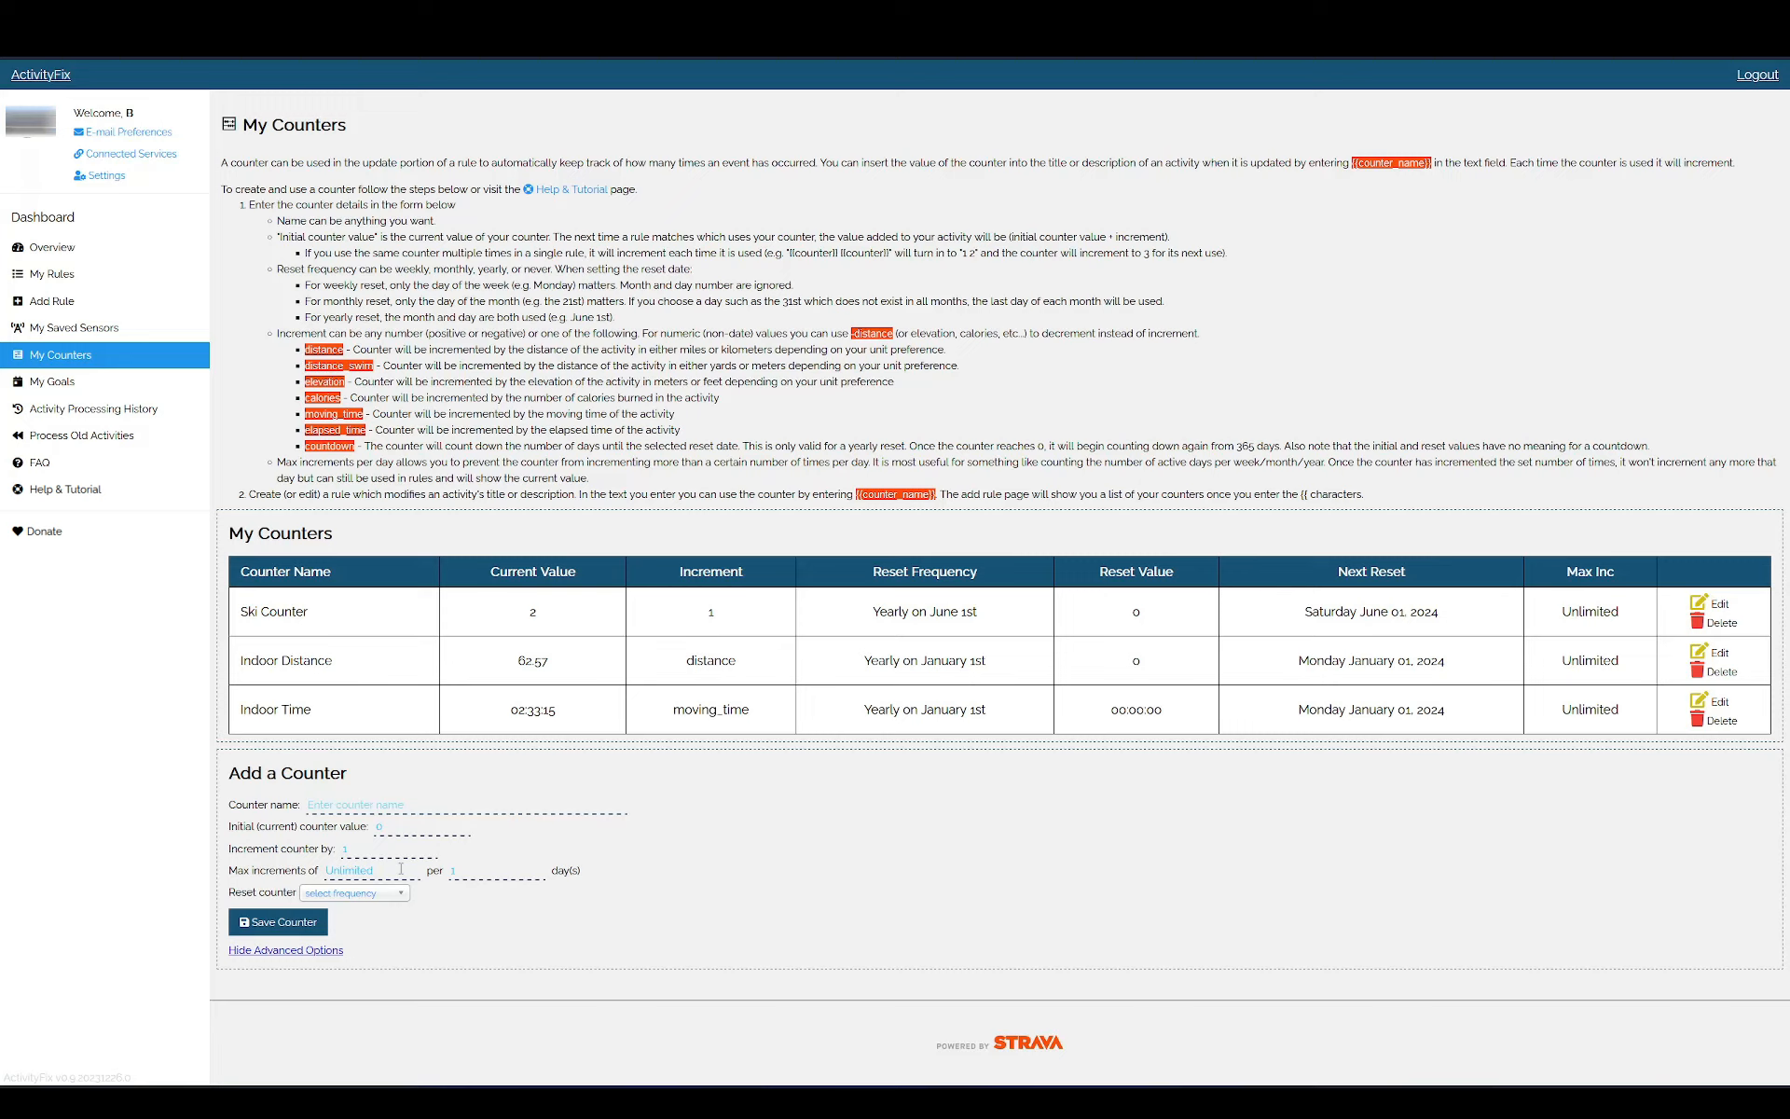
pyautogui.doubleClick(401, 868)
pyautogui.write('1')
pyautogui.click(399, 897)
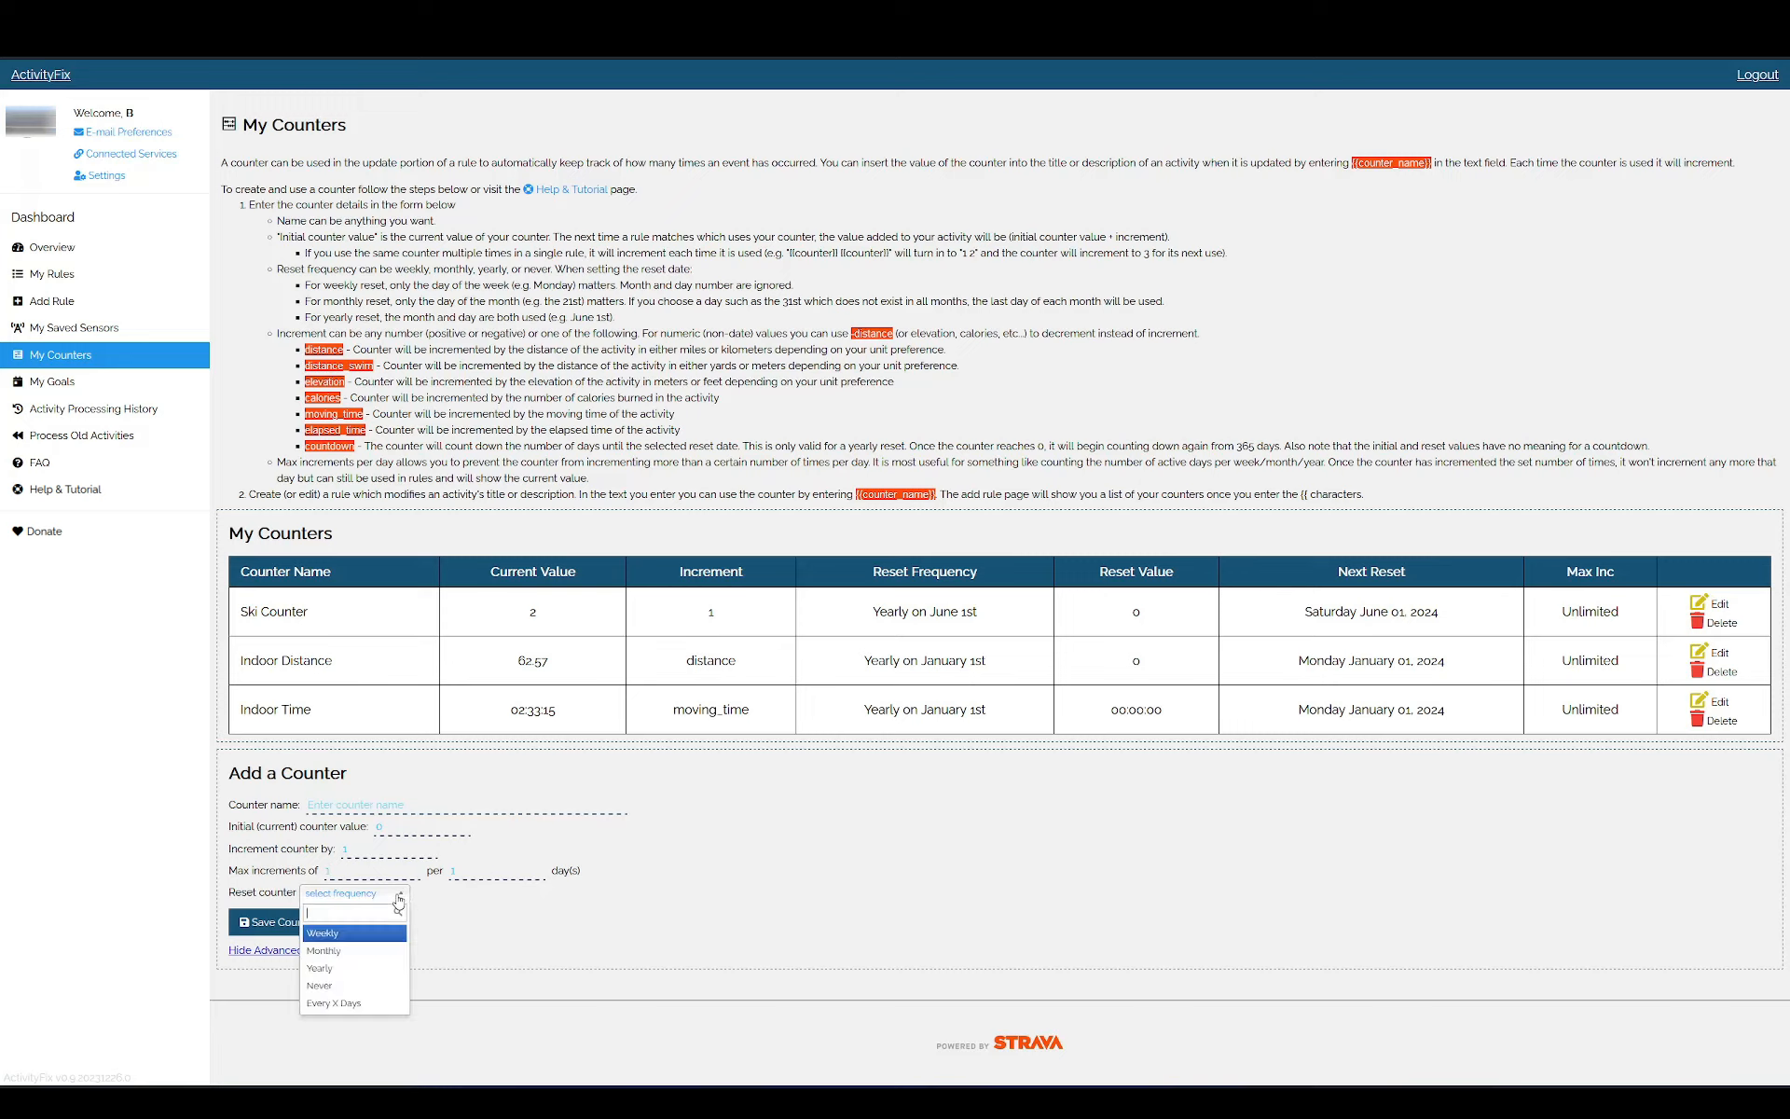
pyautogui.click(362, 1004)
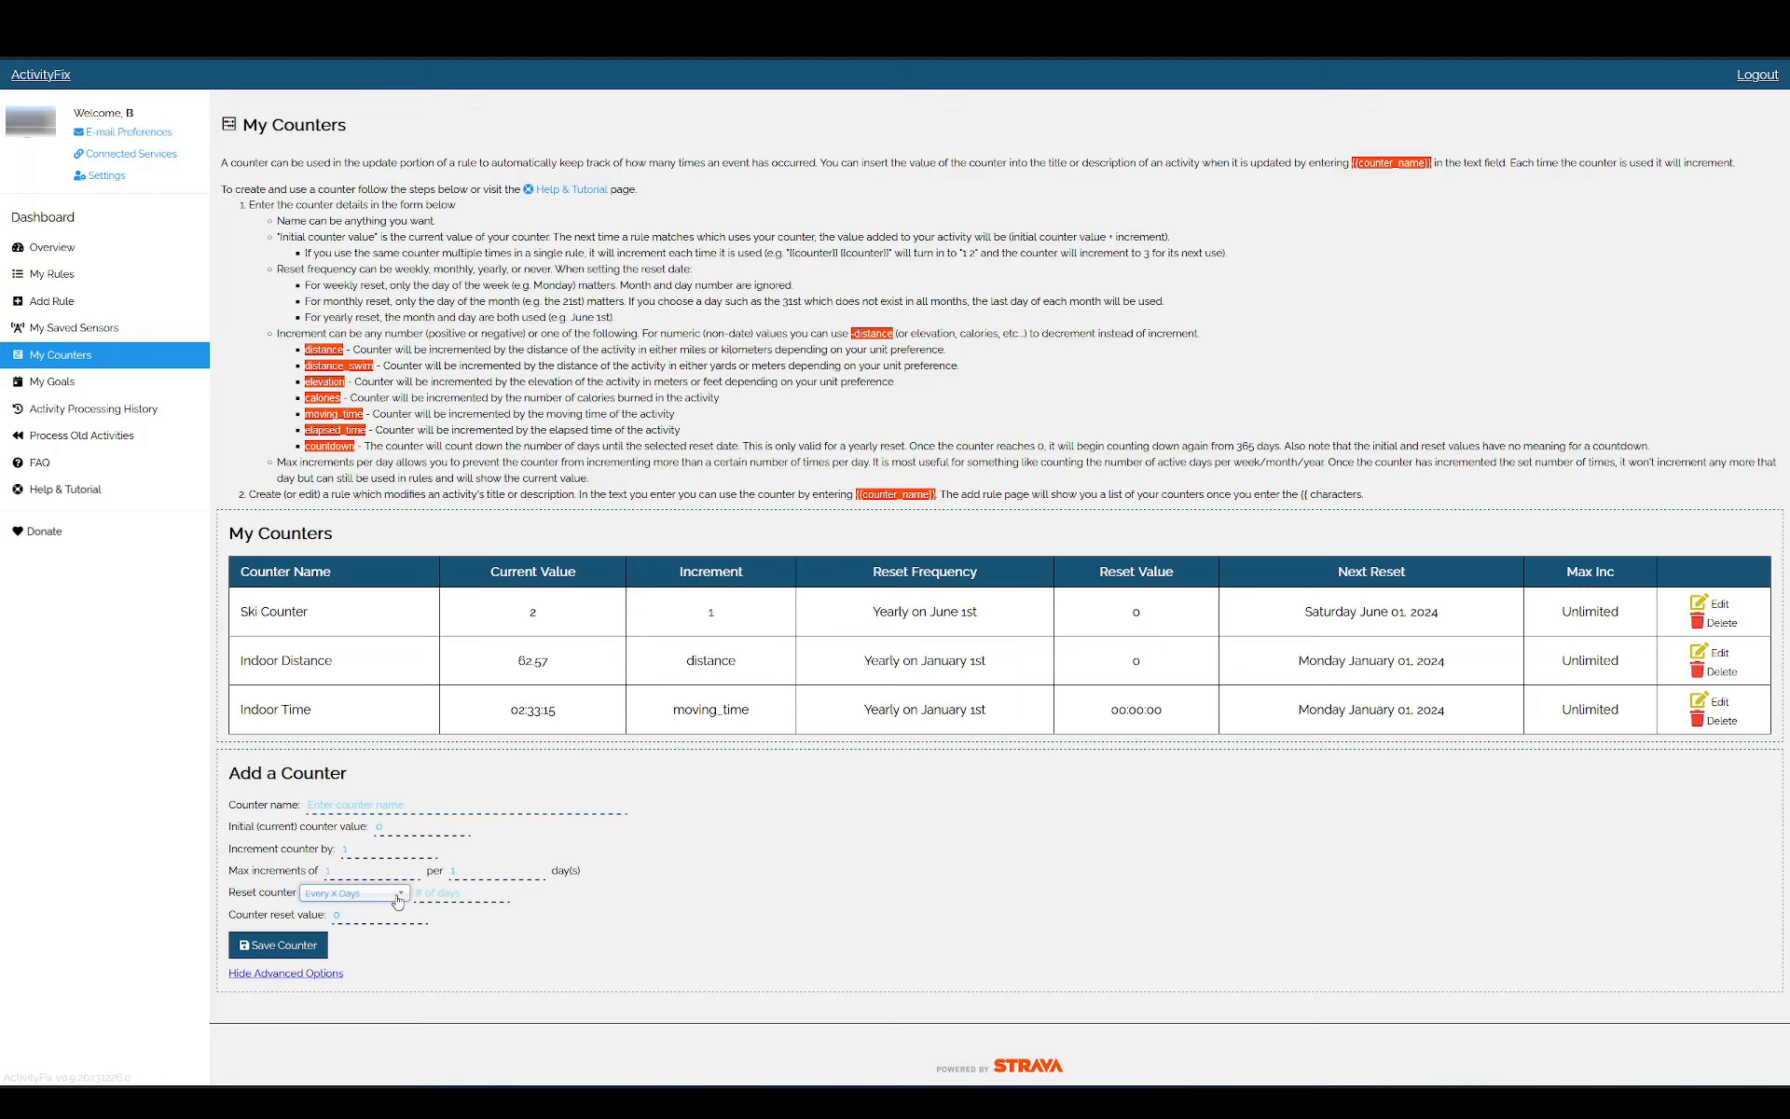
# Step: Edit the Count Ski Days rule and try replacing its added title text with {{+Ski Counter}}, leaving the rule unsaved
pyautogui.click(82, 278)
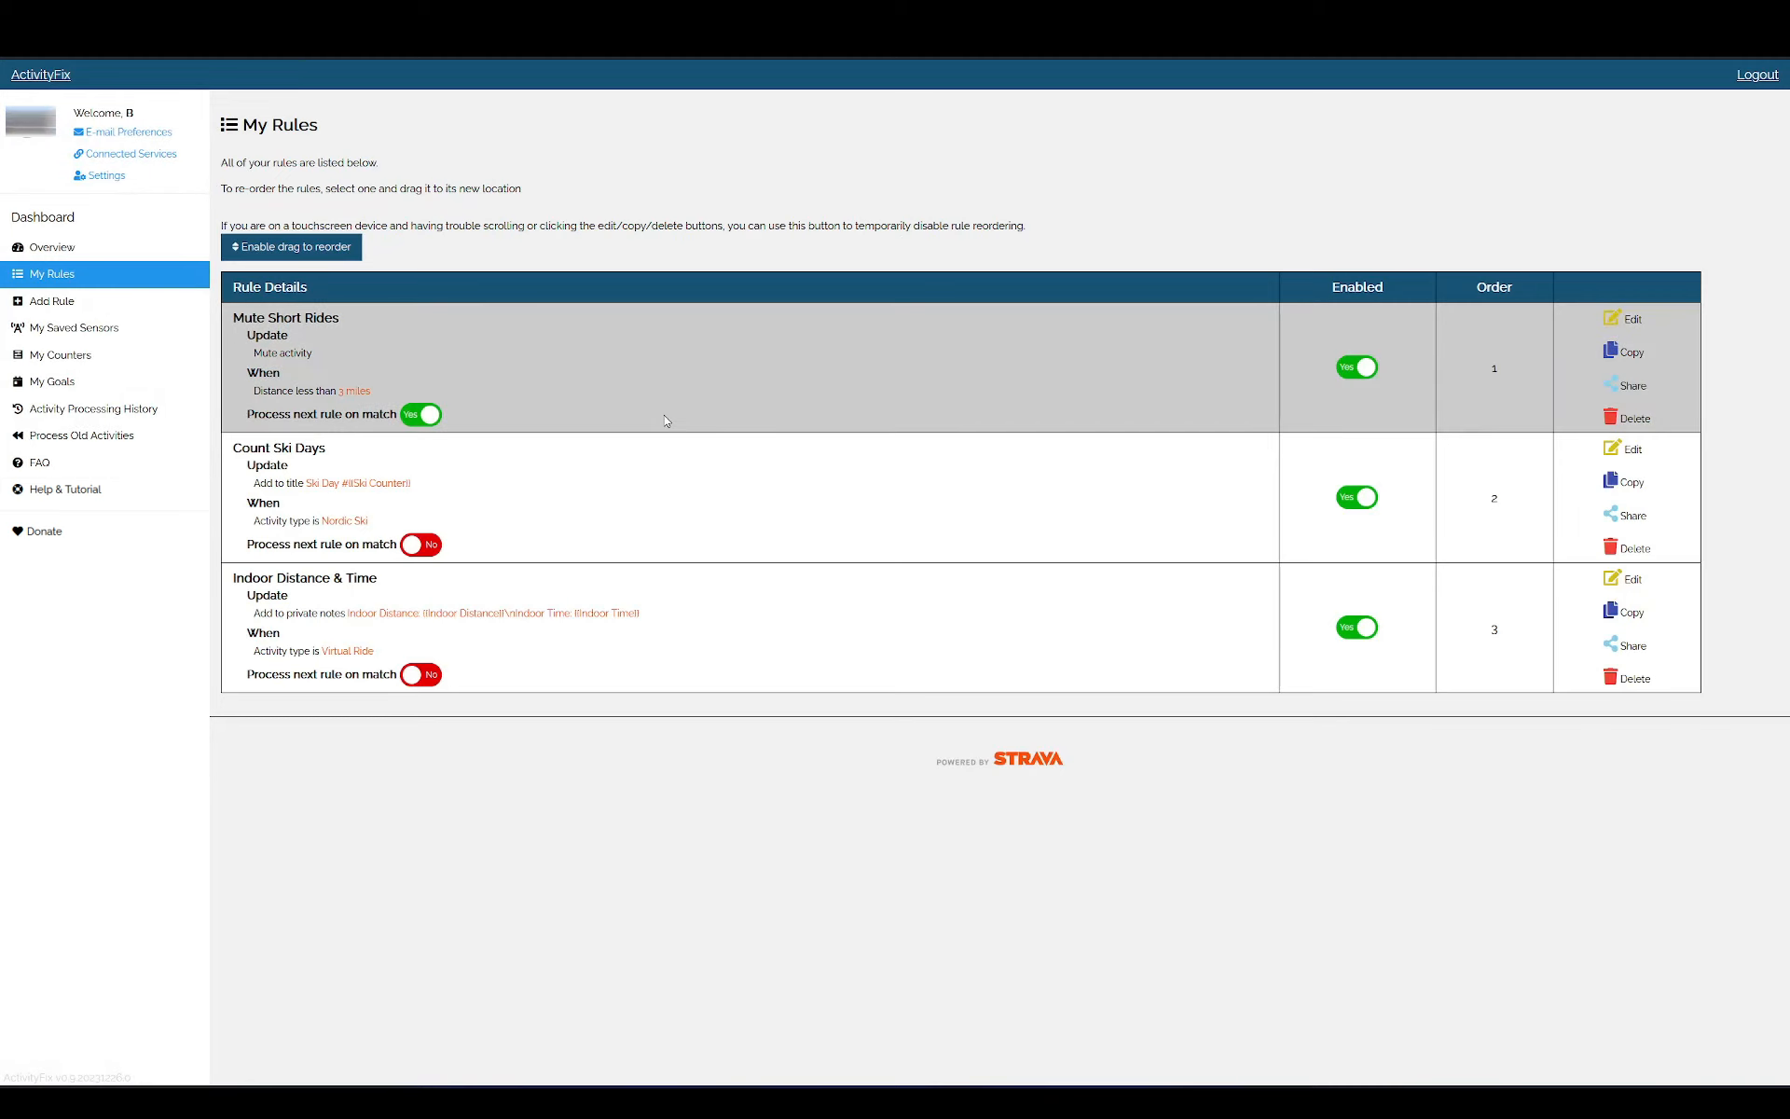
pyautogui.click(1629, 453)
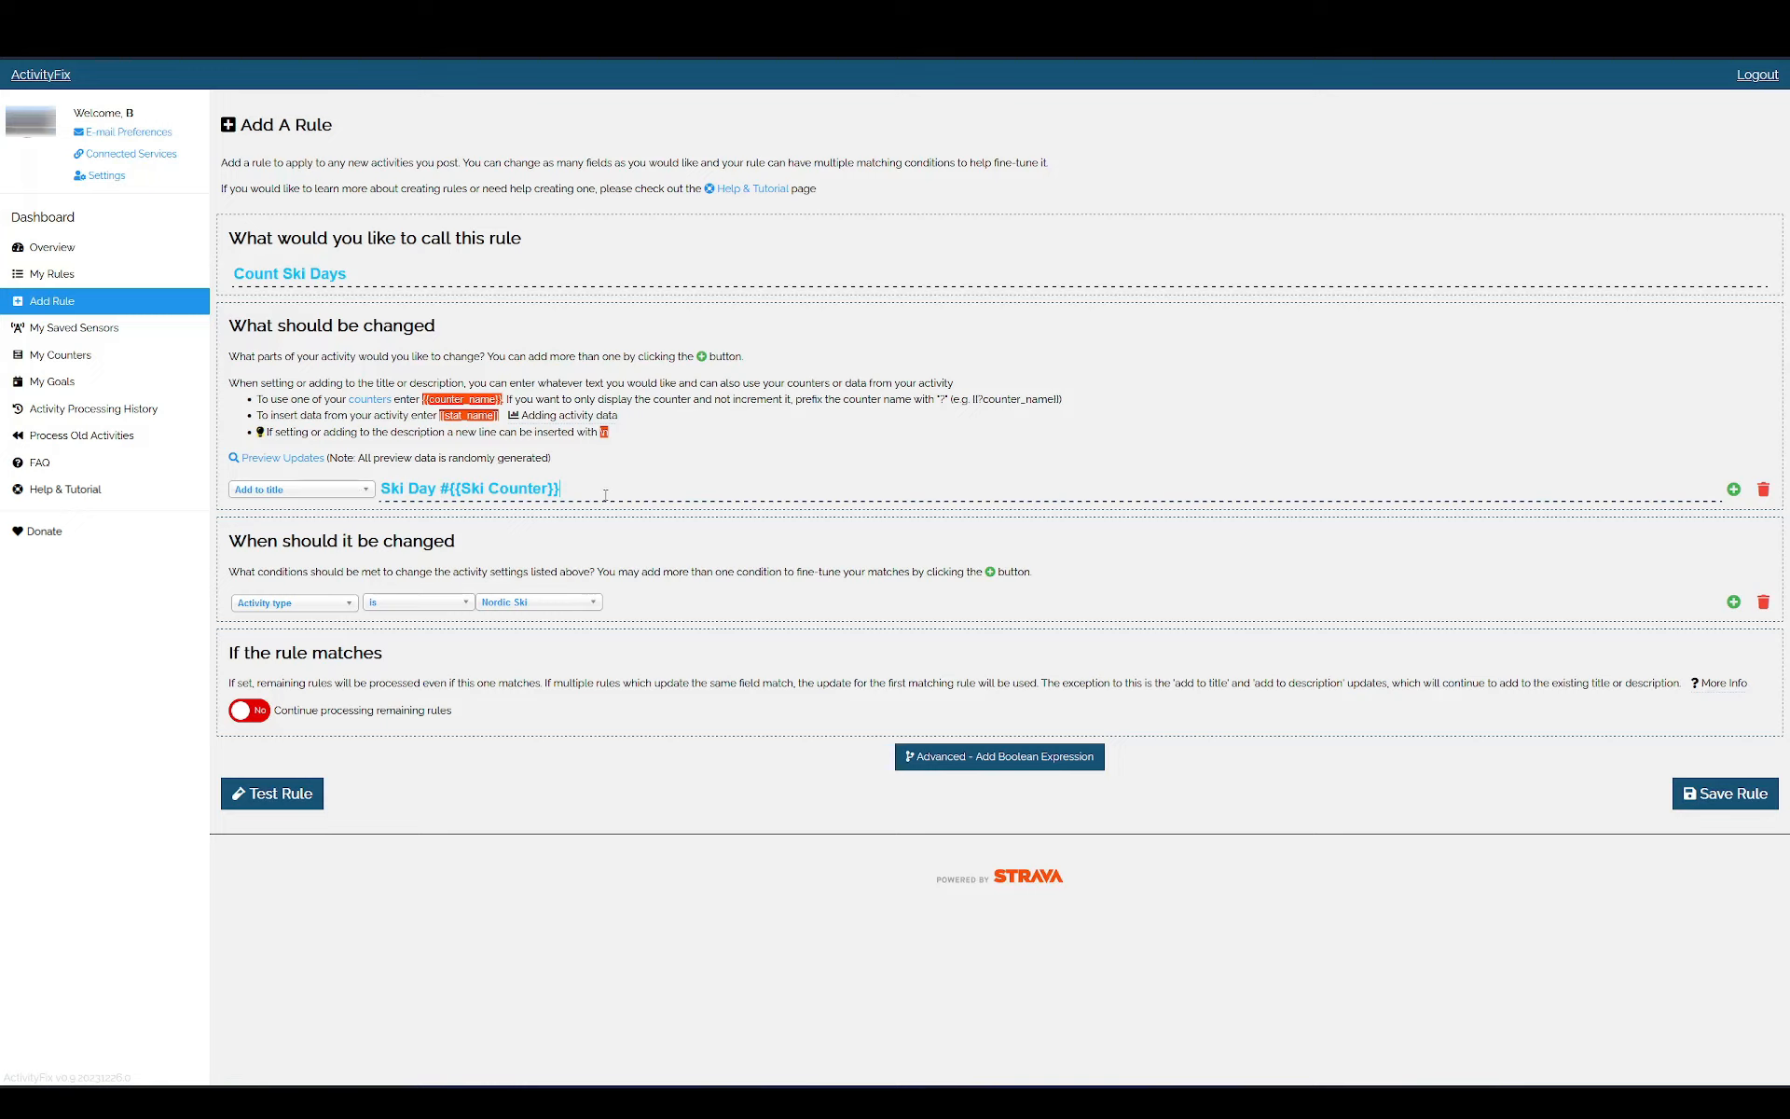
pyautogui.moveTo(605, 494); pyautogui.dragTo(379, 490)
pyautogui.press('BackSpace')
pyautogui.write('{{')
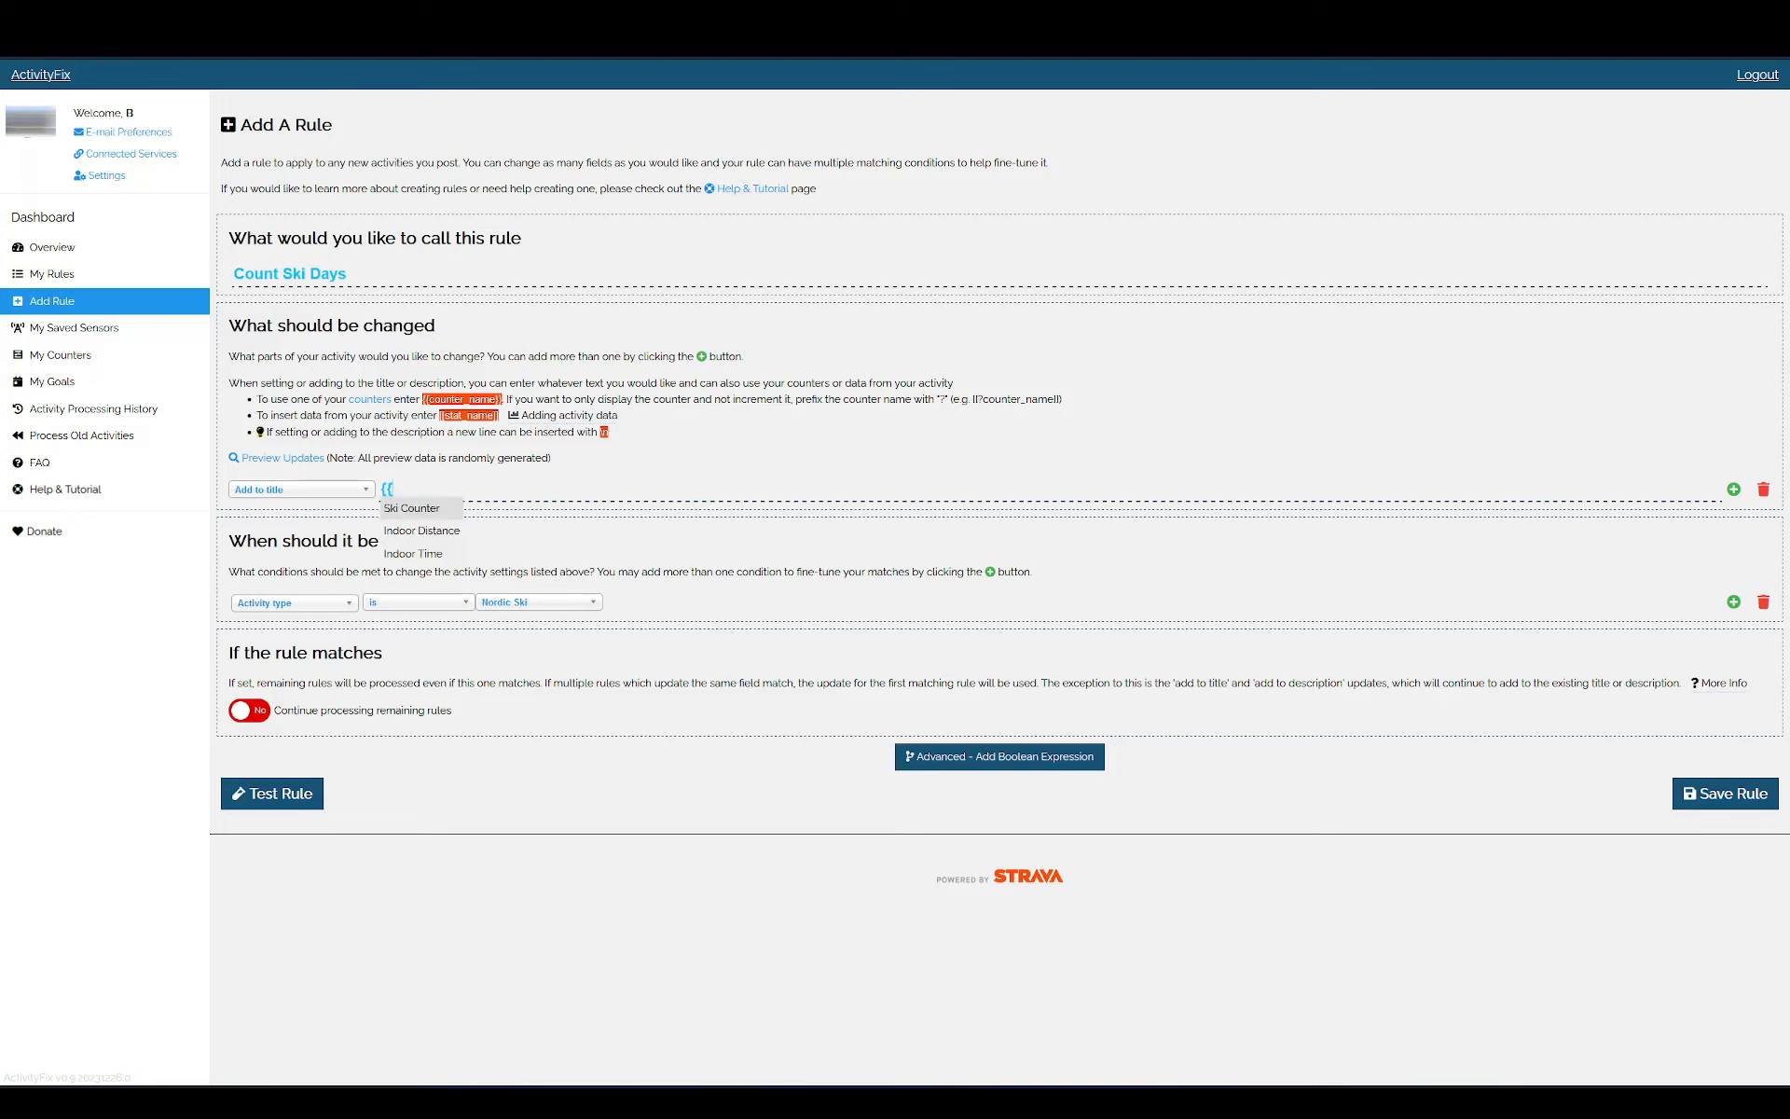
pyautogui.click(410, 509)
pyautogui.write('+{')
pyautogui.press('BackSpace')
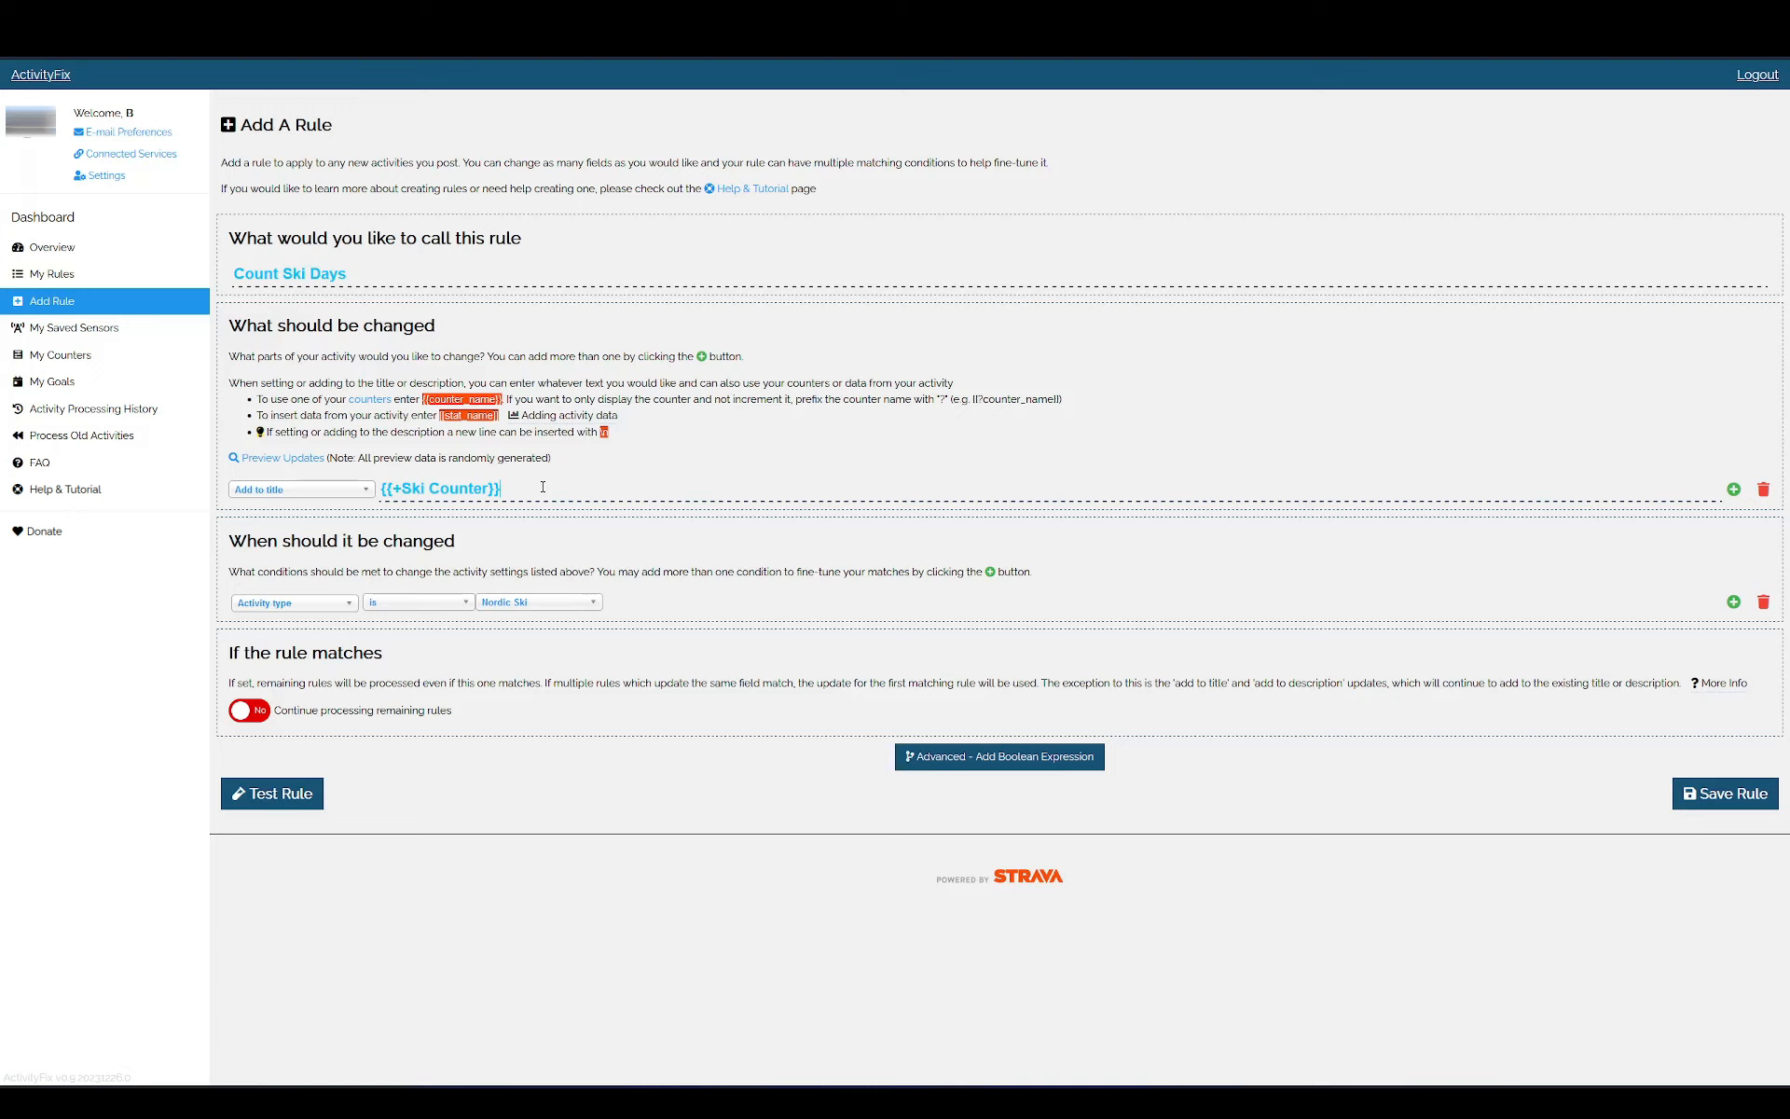
pyautogui.click(74, 355)
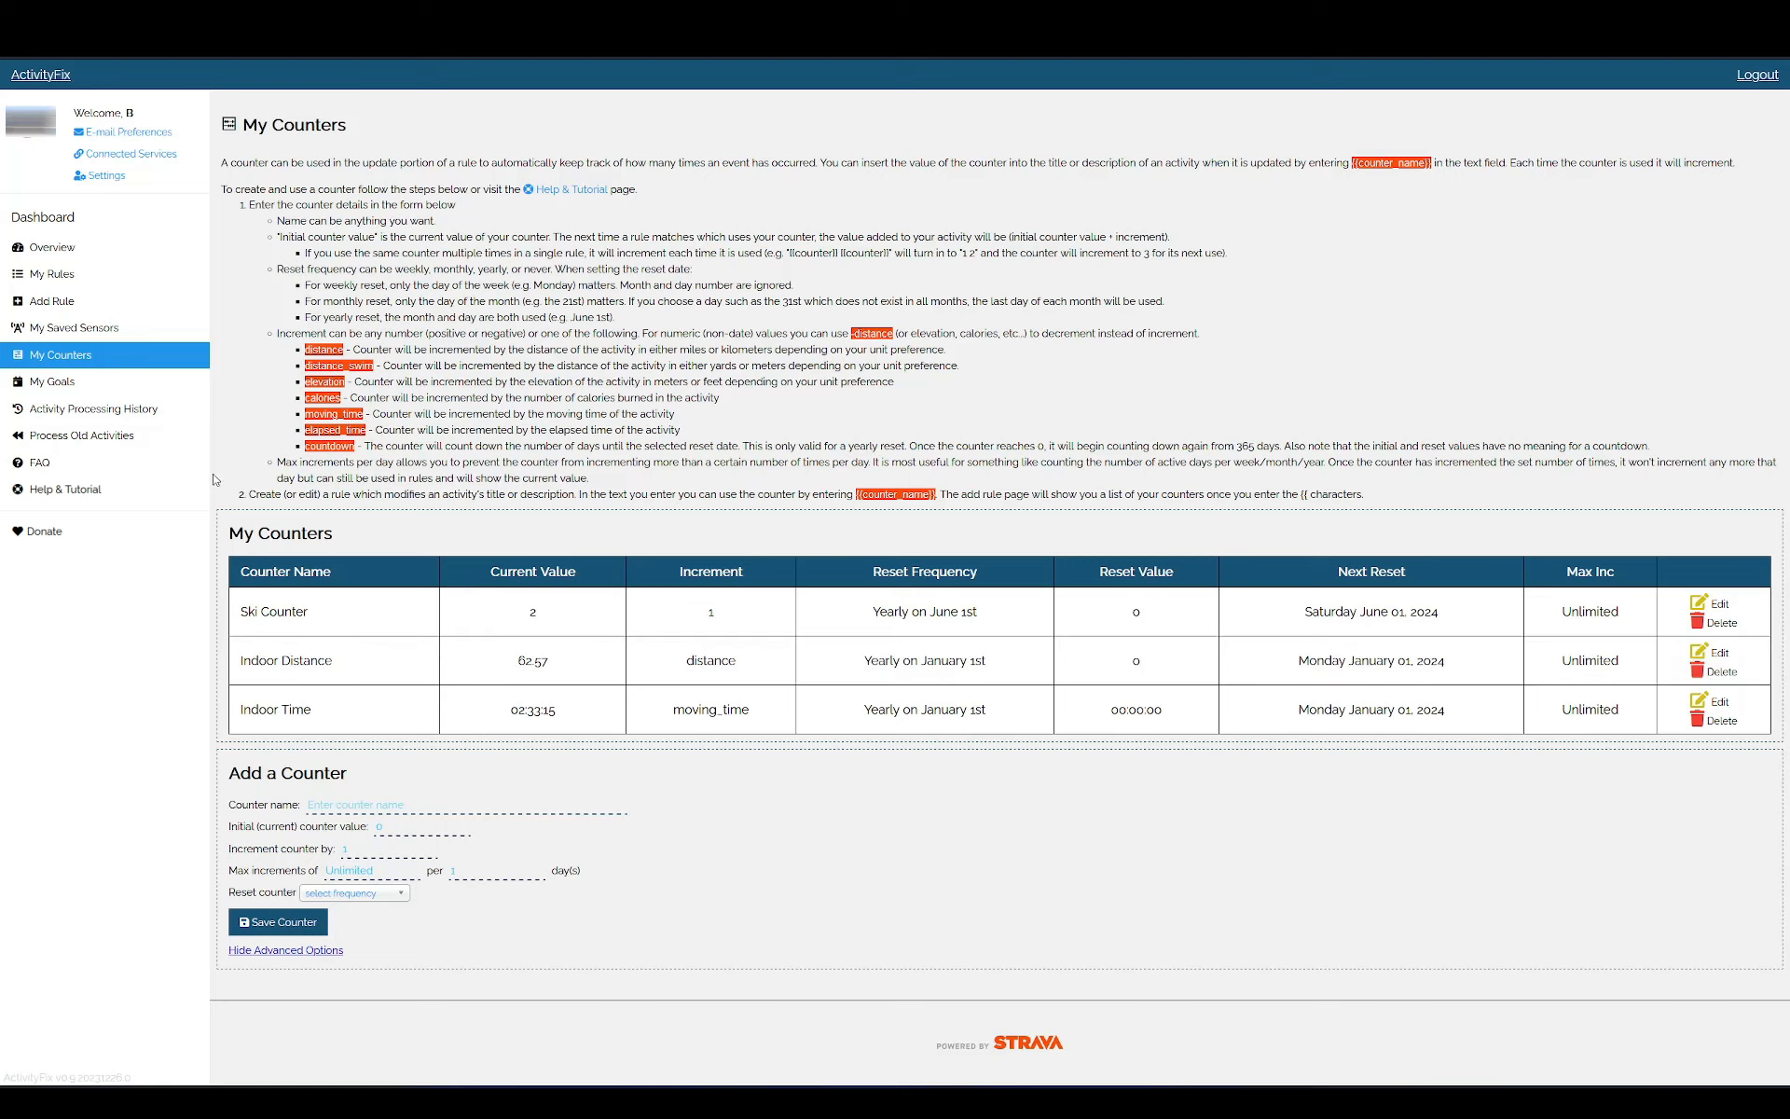
# Step: Reopen the Count Ski Days rule and prefix the counter name with "?" so the title text reads Ski Day #{{?Ski Counter}}
pyautogui.click(72, 286)
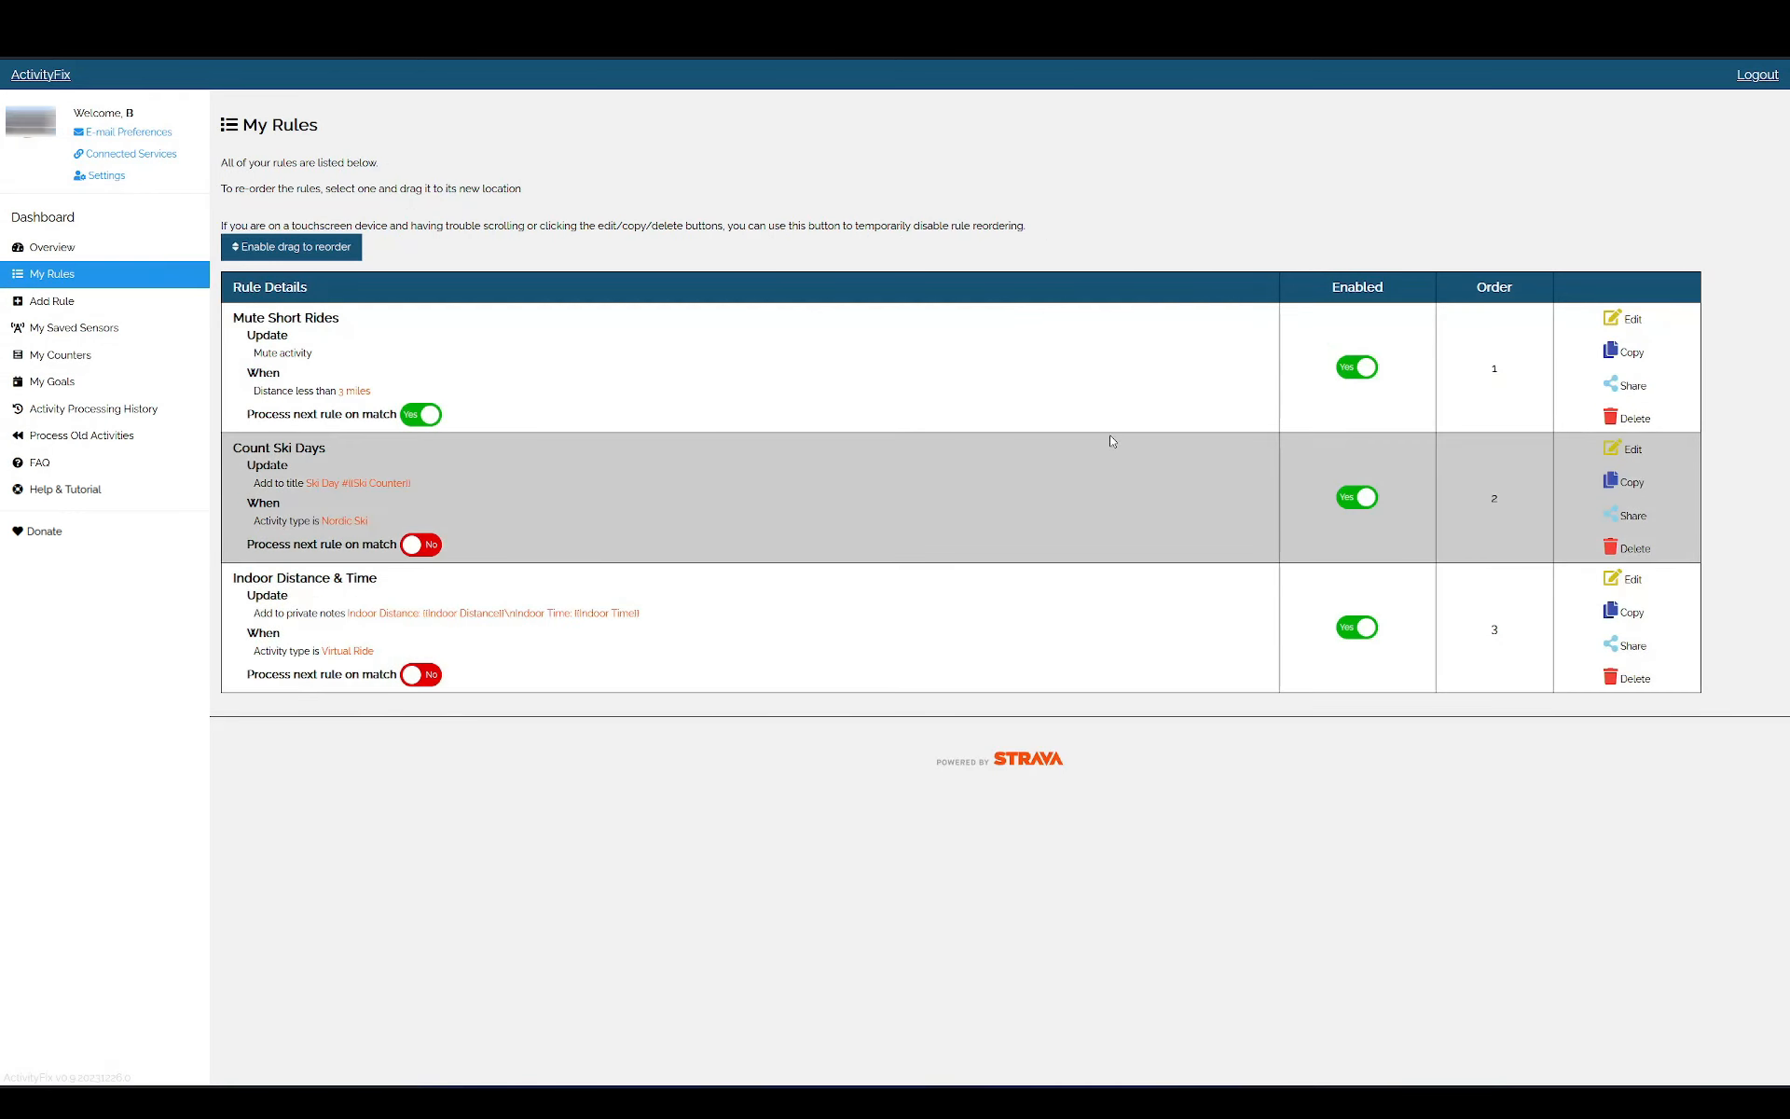
pyautogui.click(1627, 455)
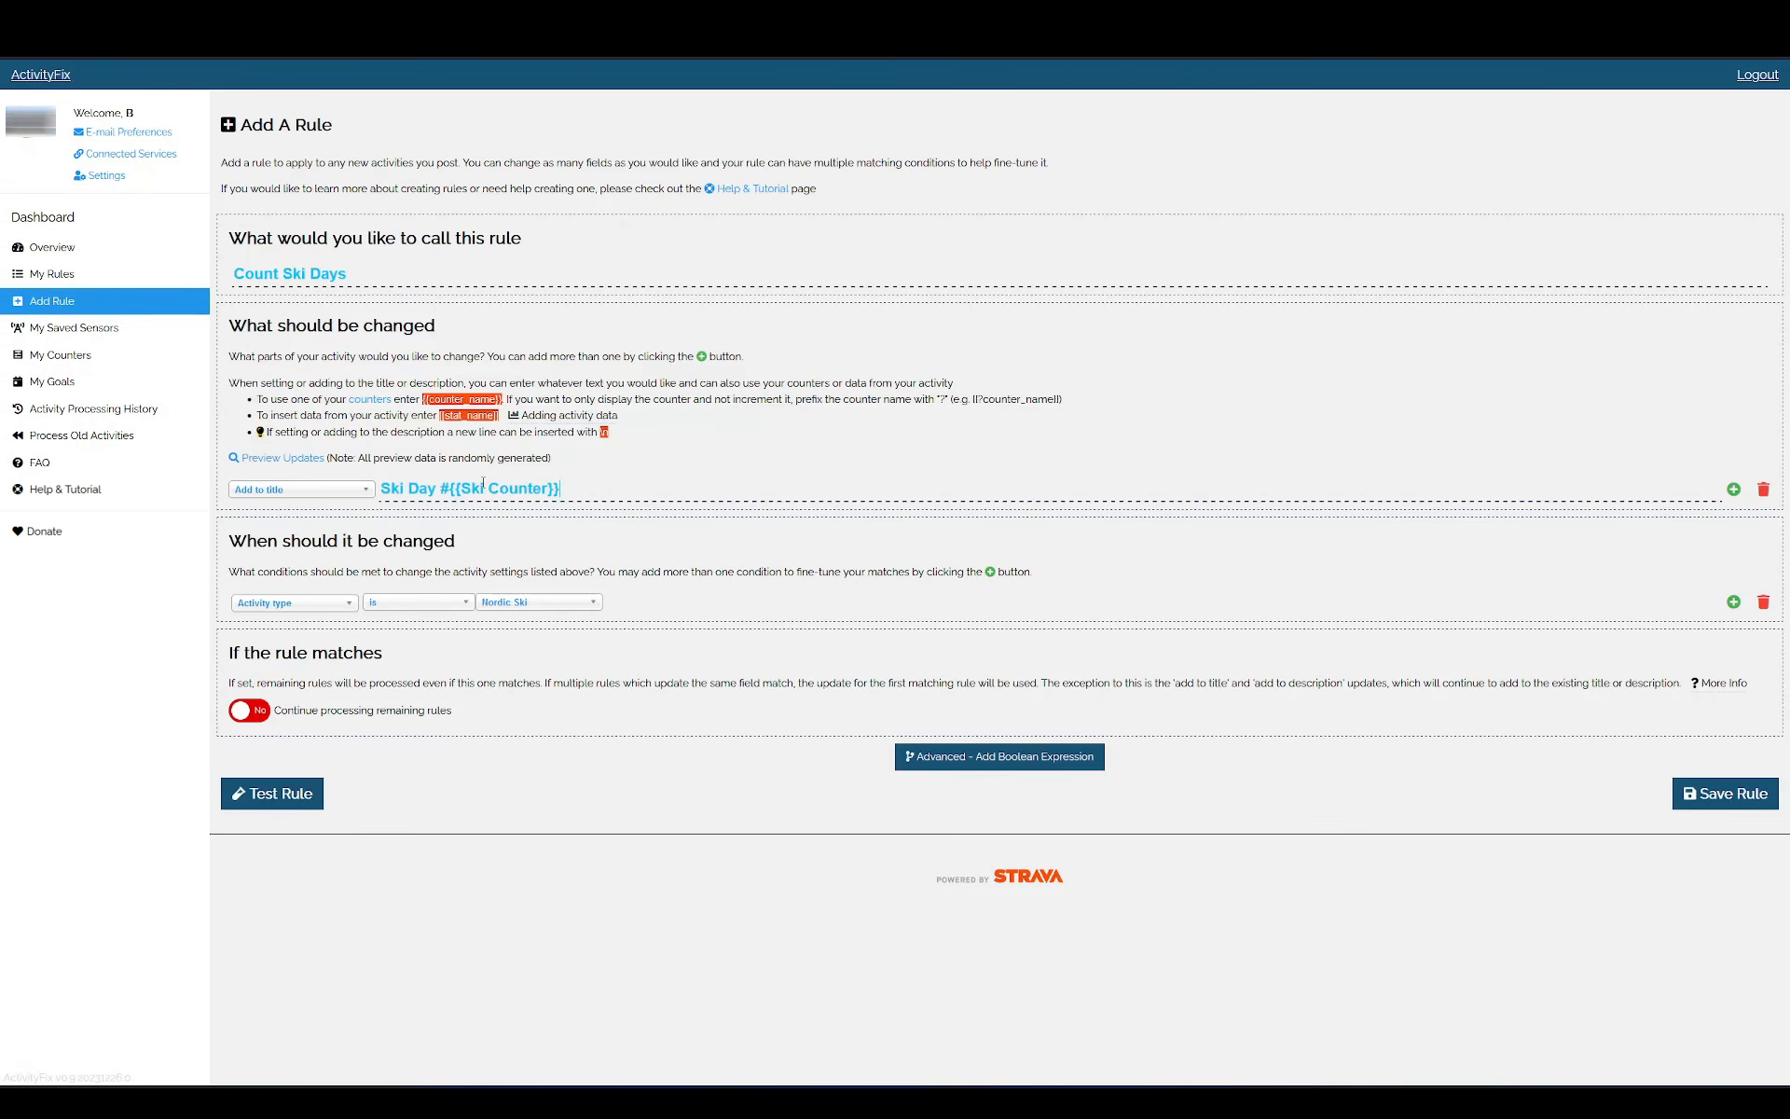
pyautogui.click(463, 488)
pyautogui.write('?')
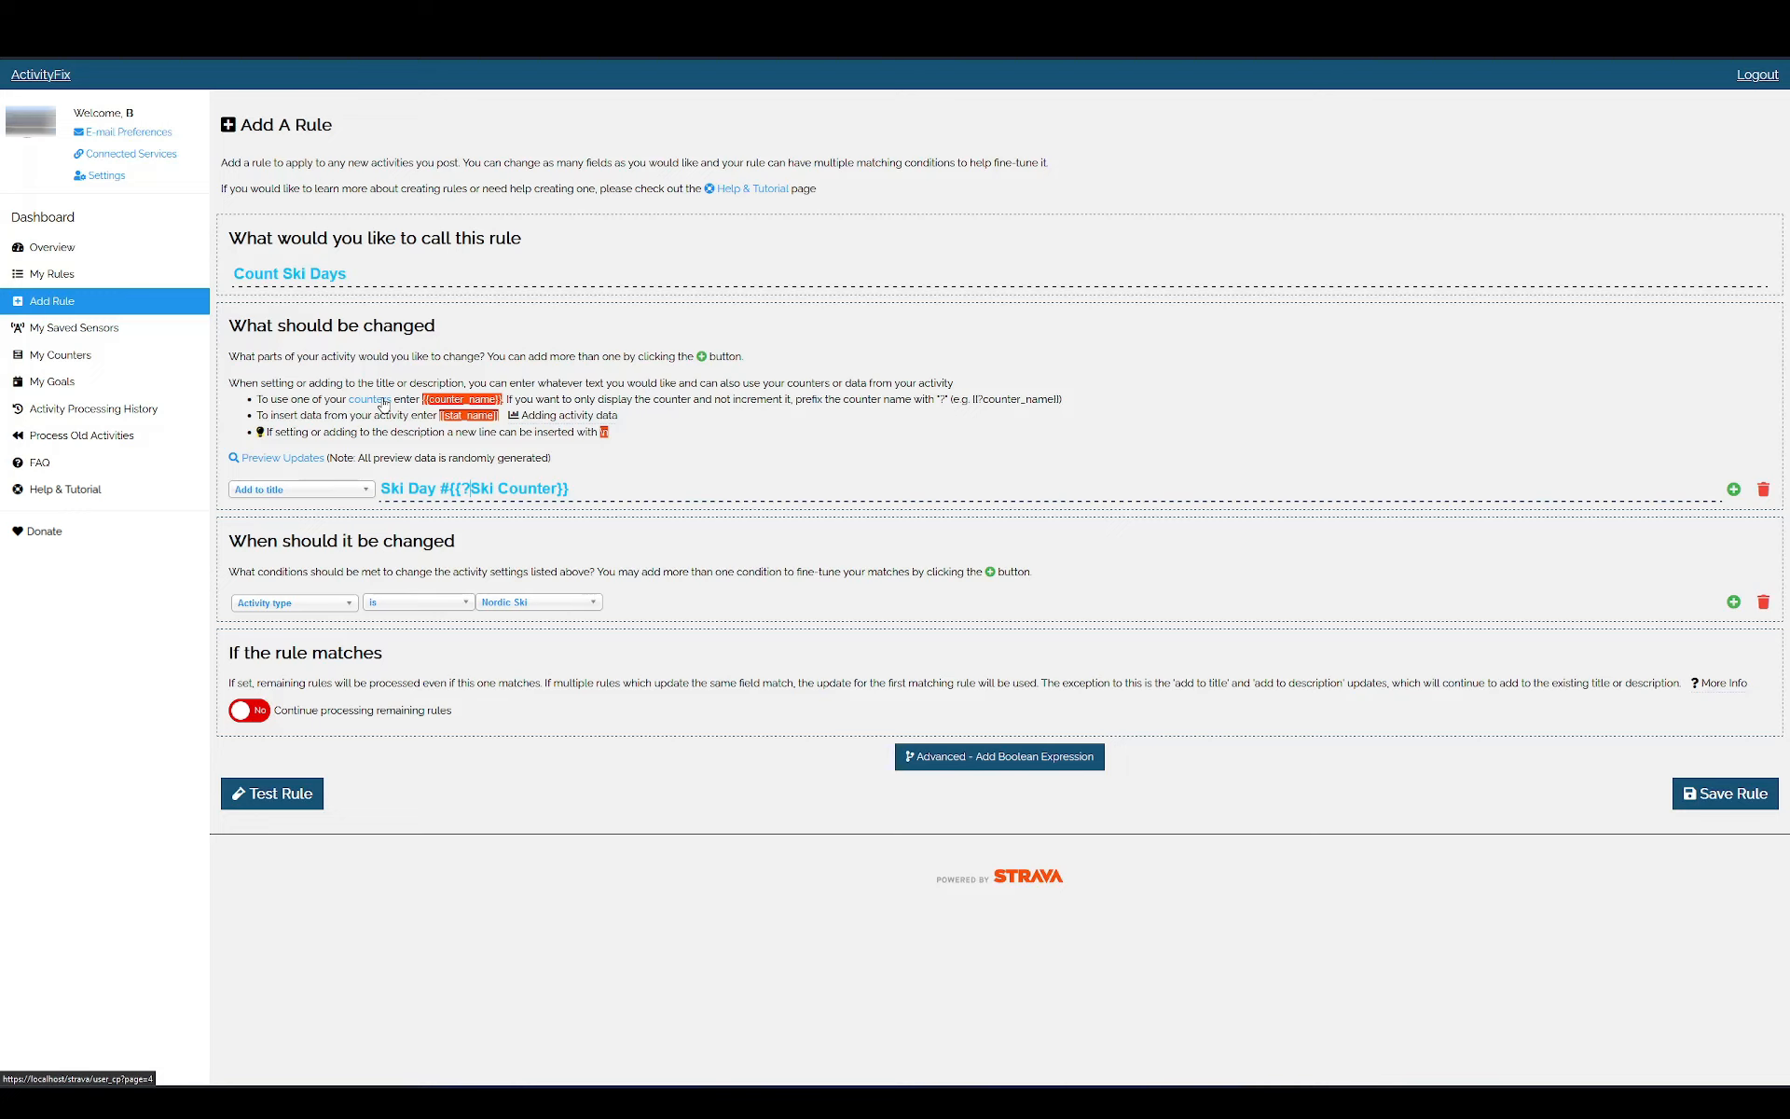
# Step: Open the Indoor Distance & Time rule and append "\nOutdoor Distance: {{?Outdoor Distance}}" to its private notes text
pyautogui.click(51, 274)
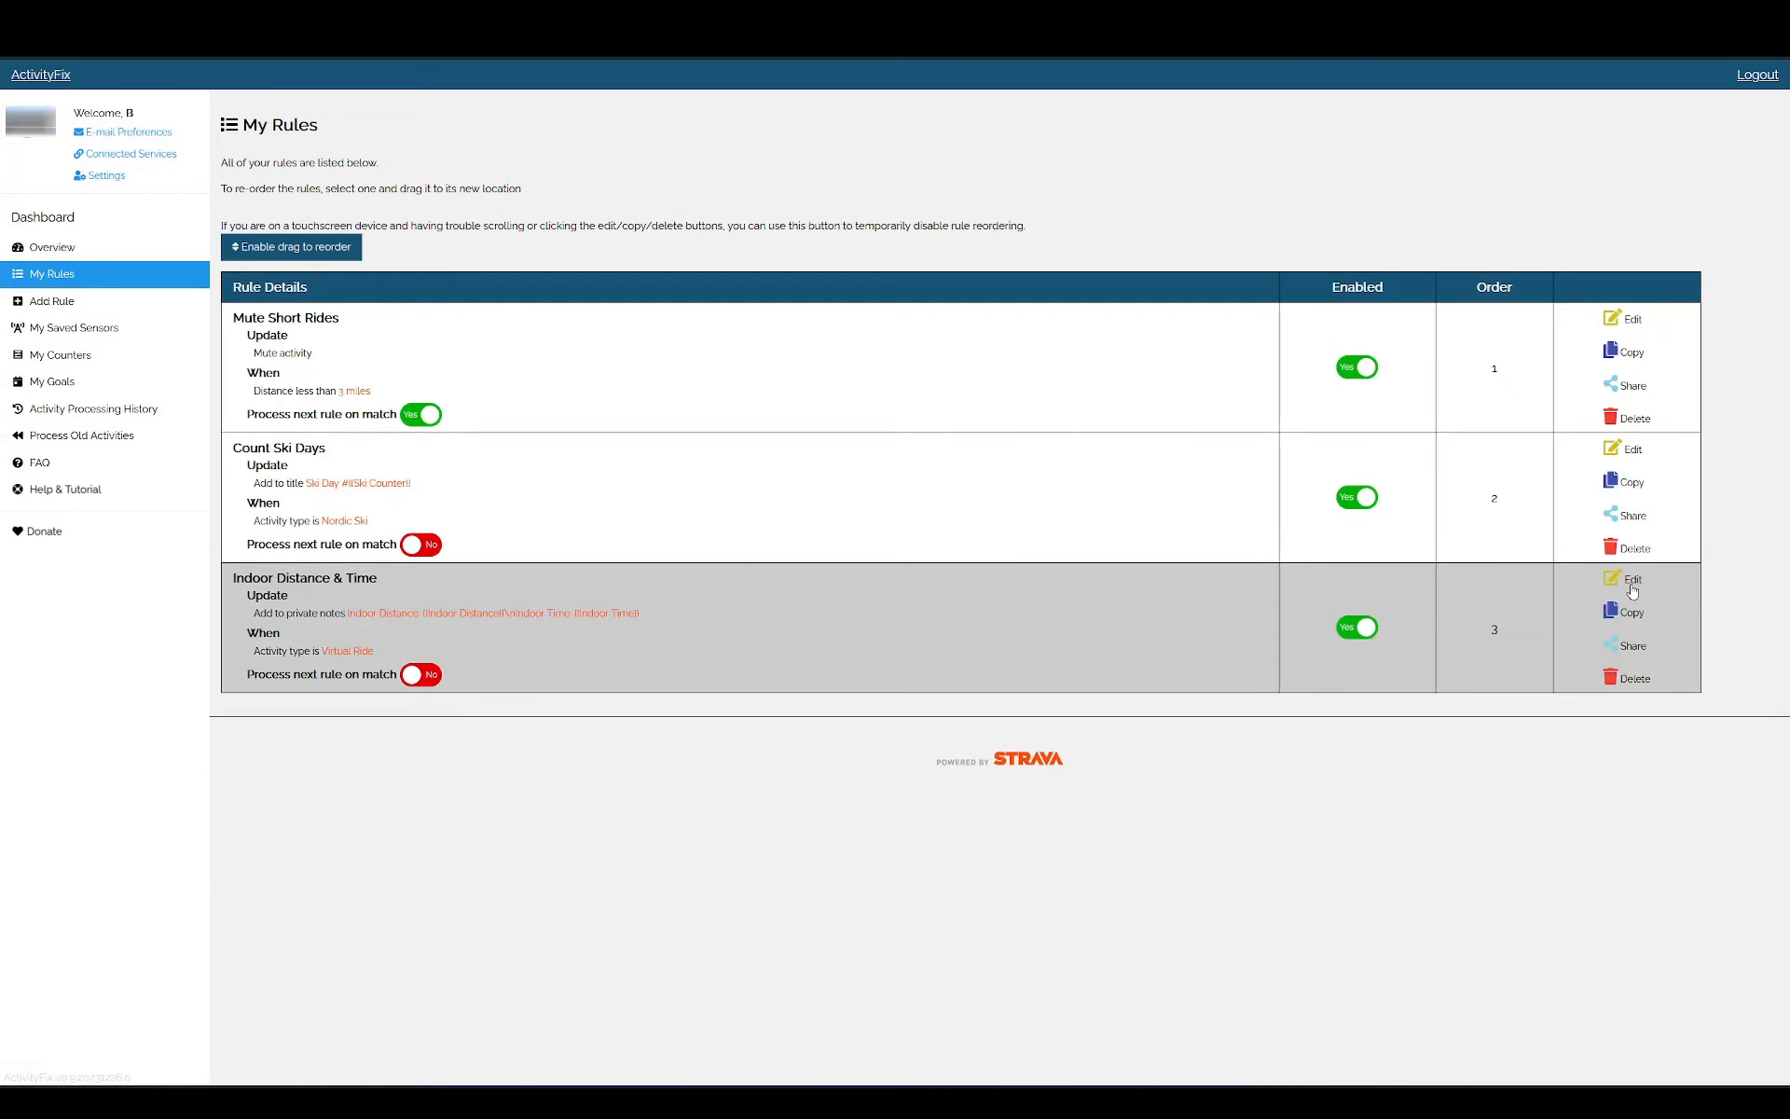
pyautogui.click(1626, 611)
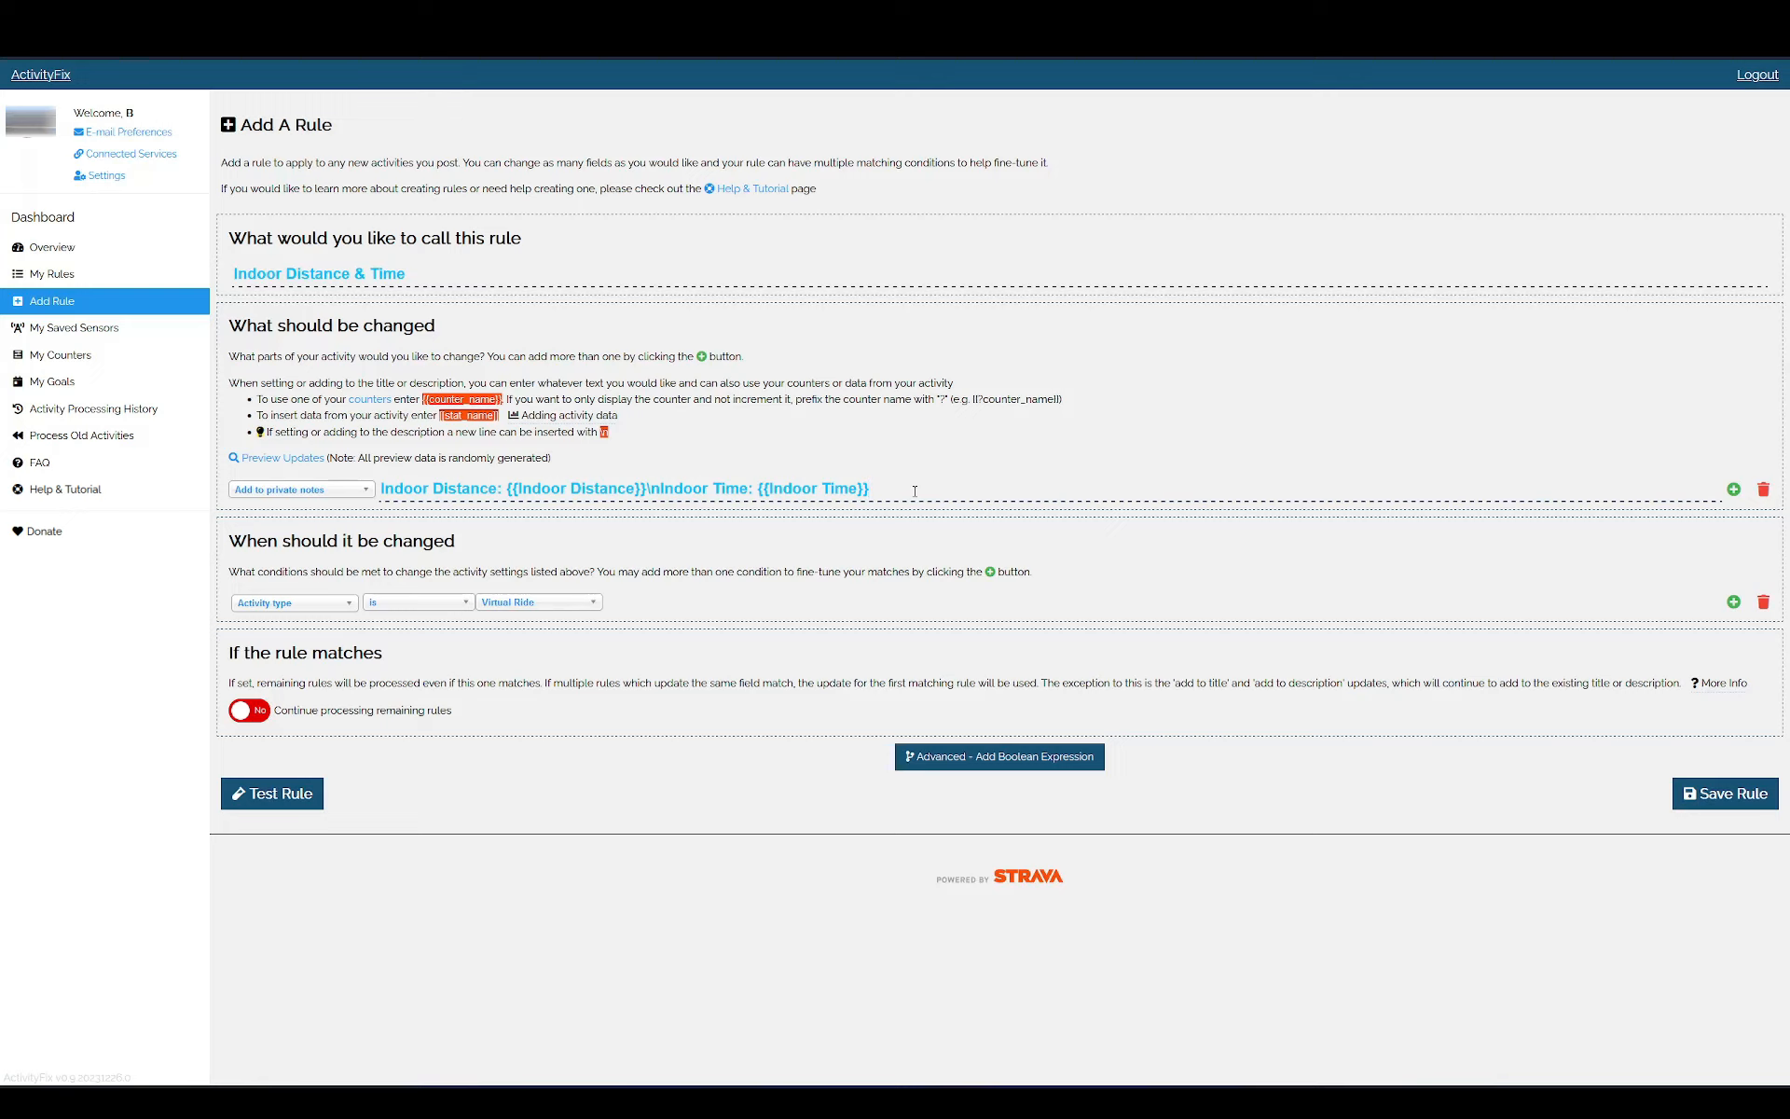
pyautogui.write('nOutdoor Distance: {{?Outdoor Distance}}')
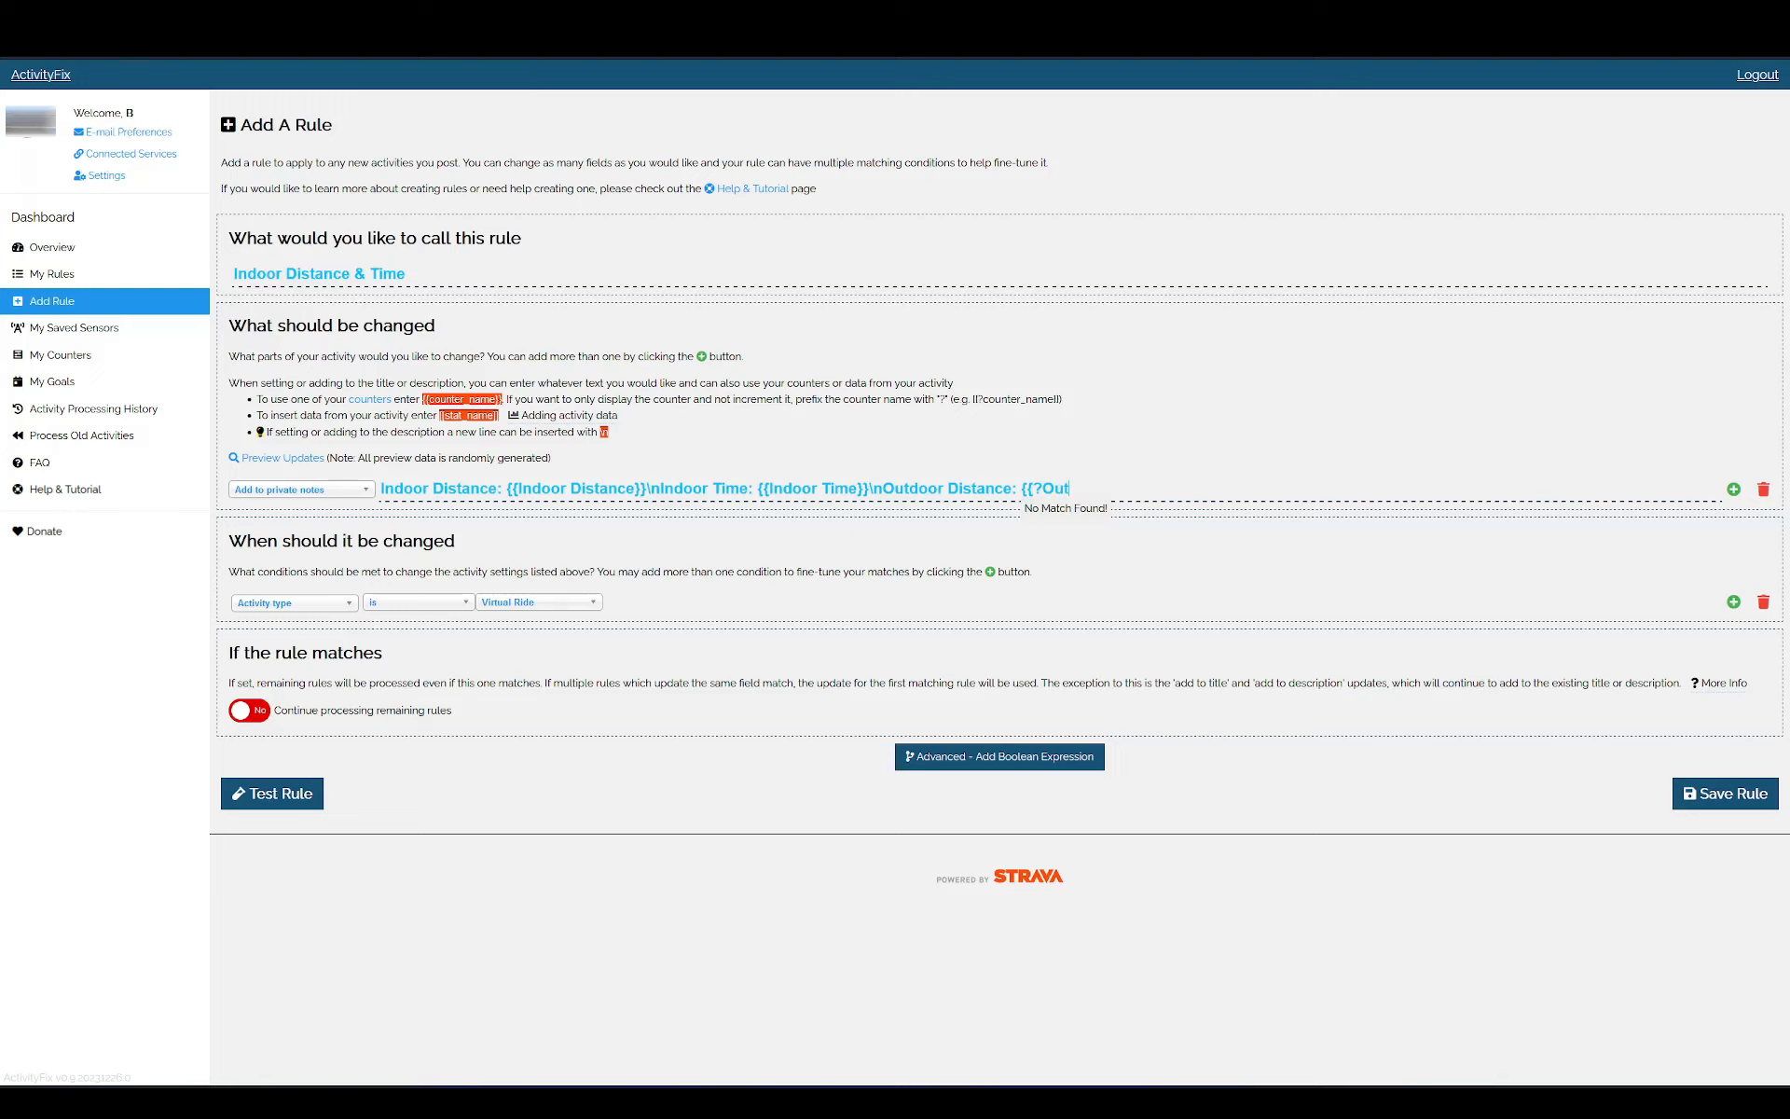
pyautogui.press('BackSpace')
pyautogui.press('BackSpace')
pyautogui.write('}}{')
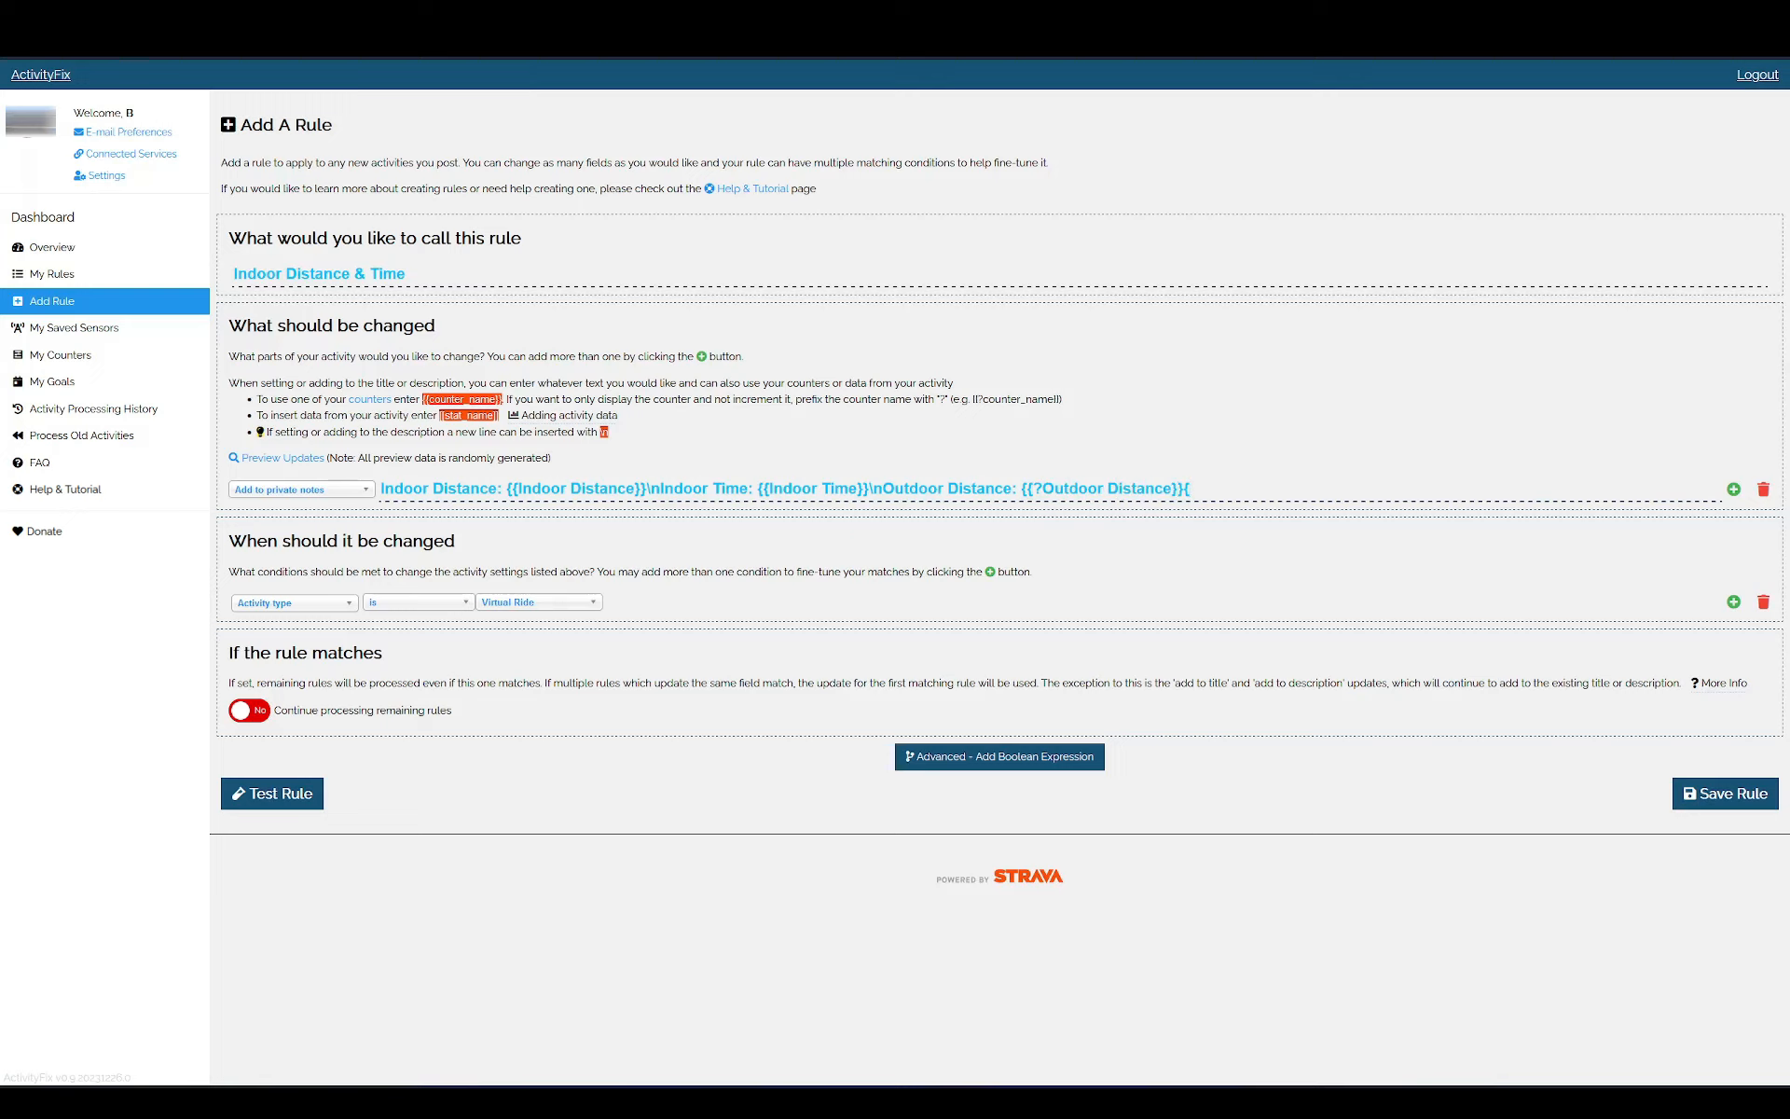